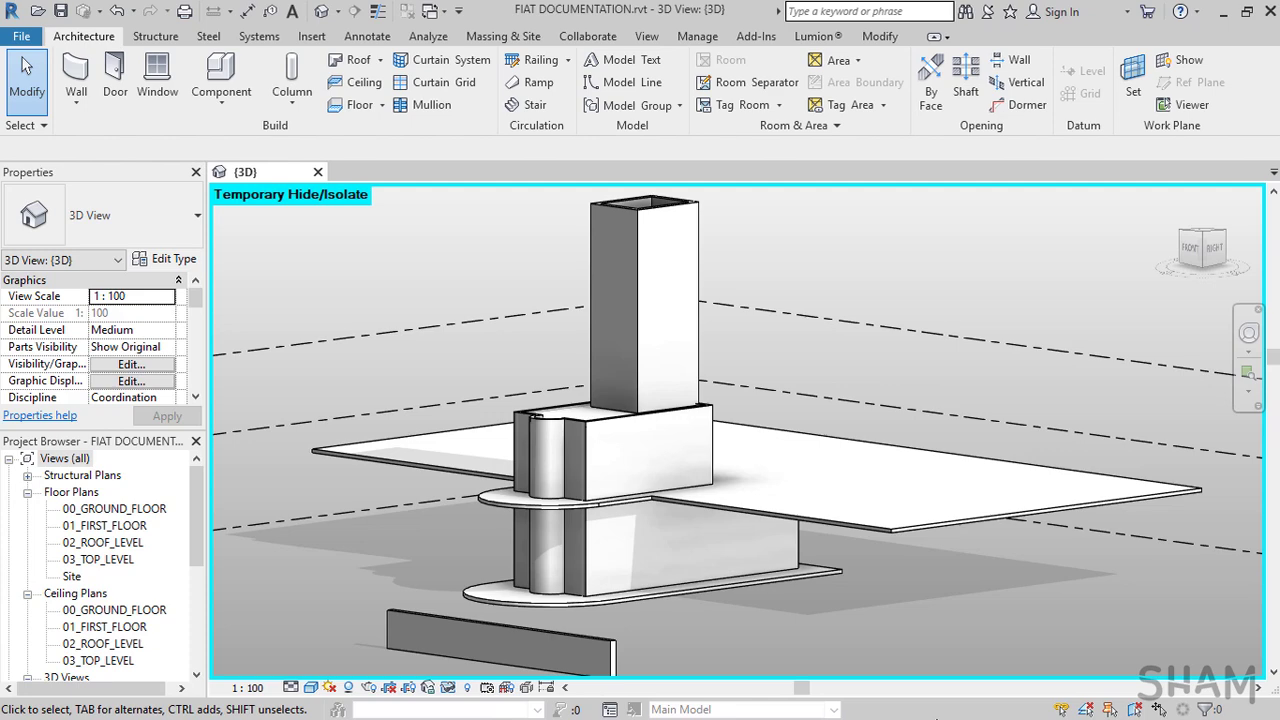
# Reset the temporary hide/isolate in the 3D view and clear the wall selection
pyautogui.click(563, 629)
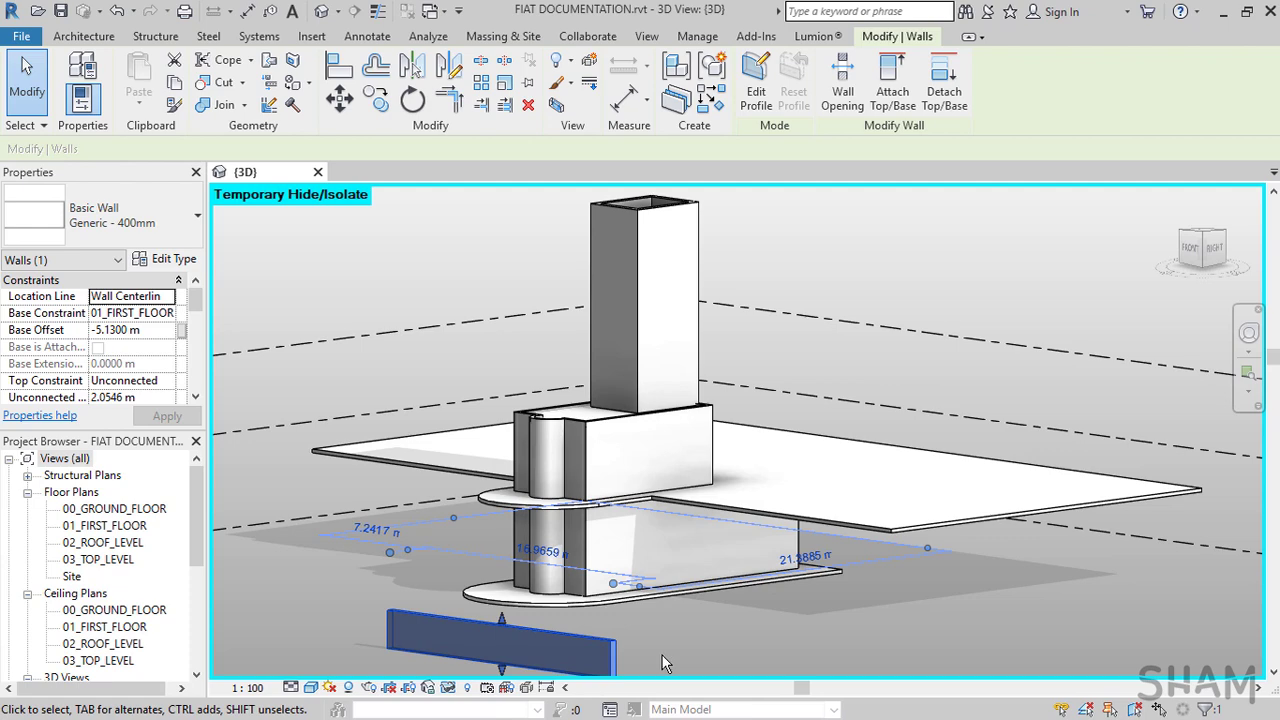
pyautogui.click(449, 690)
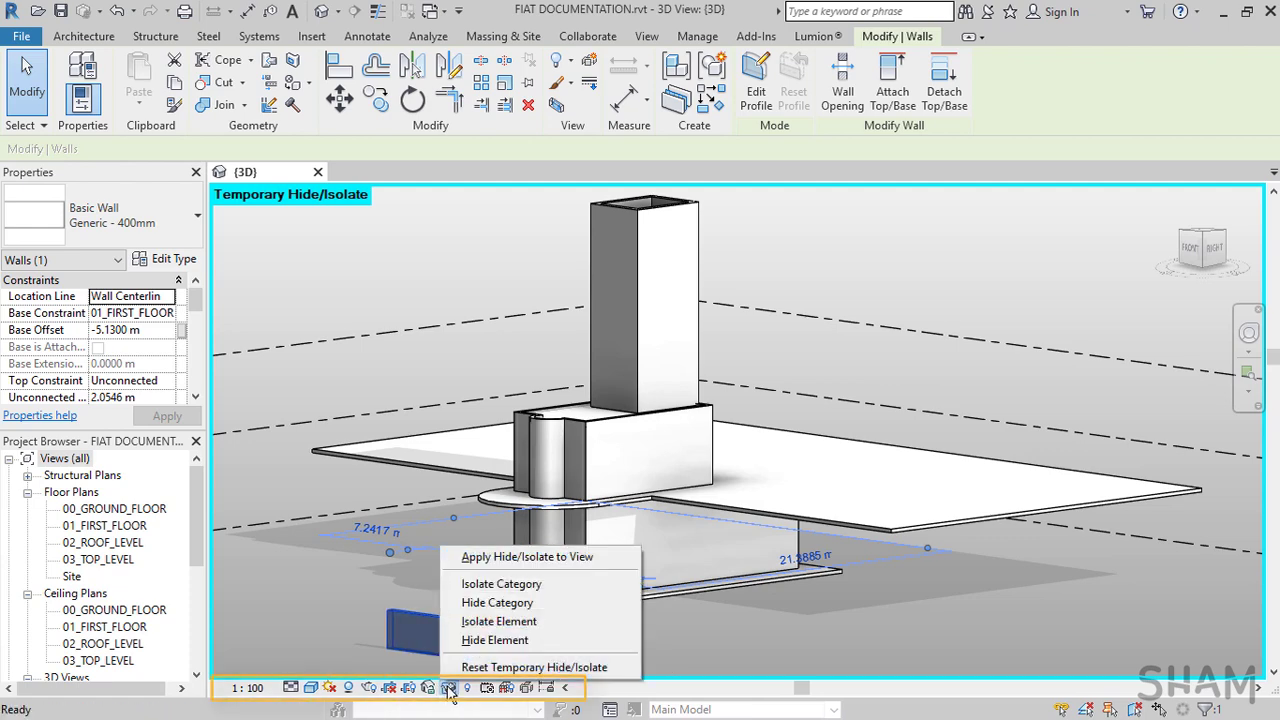
pyautogui.click(485, 667)
pyautogui.press('Escape')
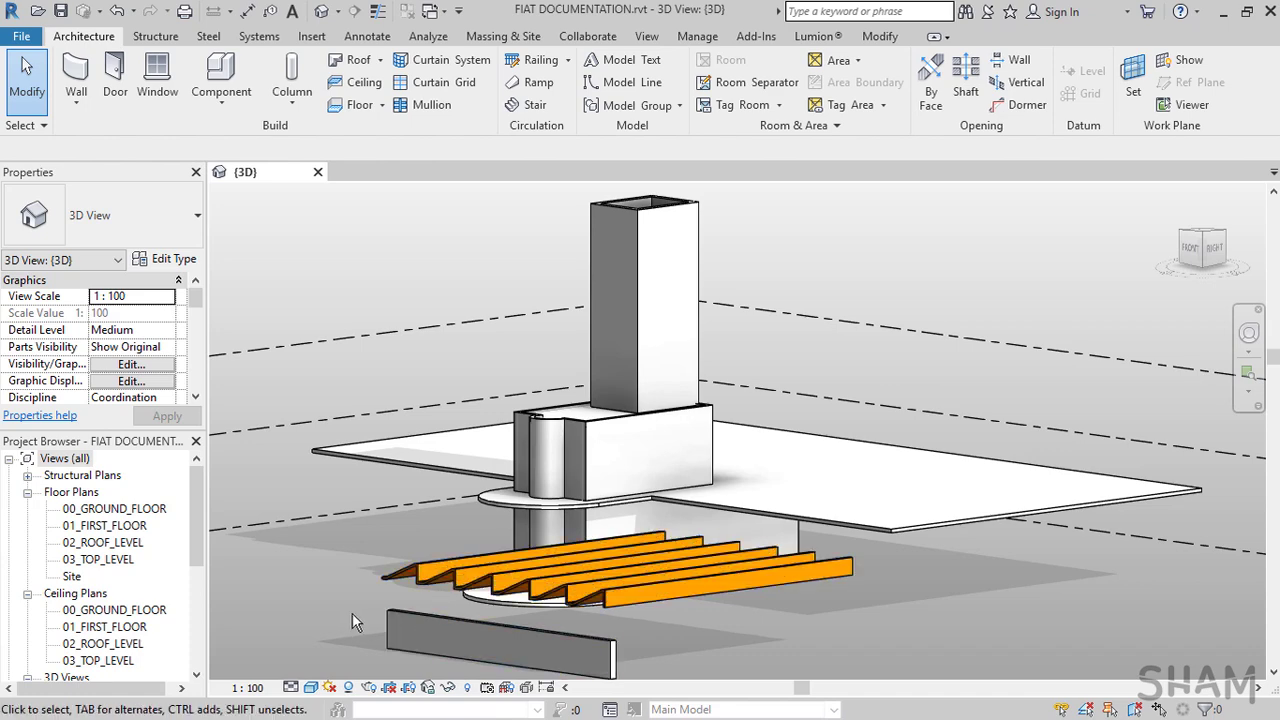
# Attach the top of the low freestanding wall to the orange folded roof above it
pyautogui.click(400, 622)
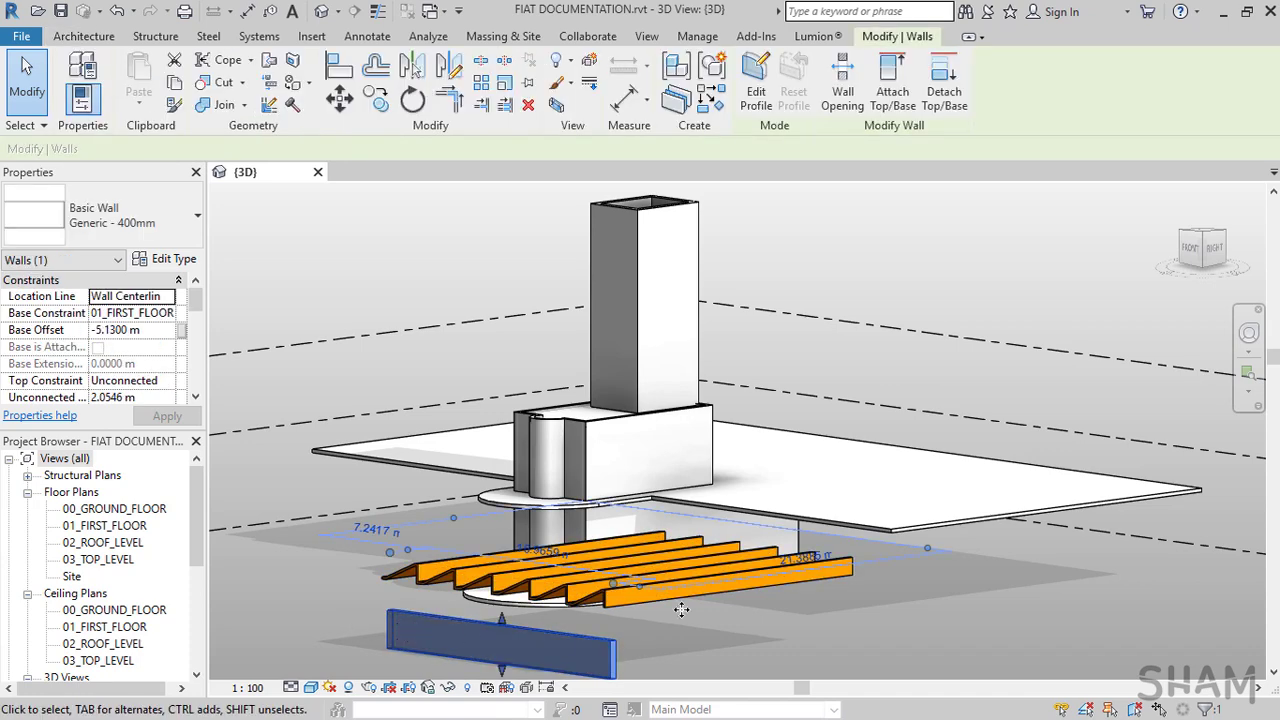
pyautogui.click(892, 82)
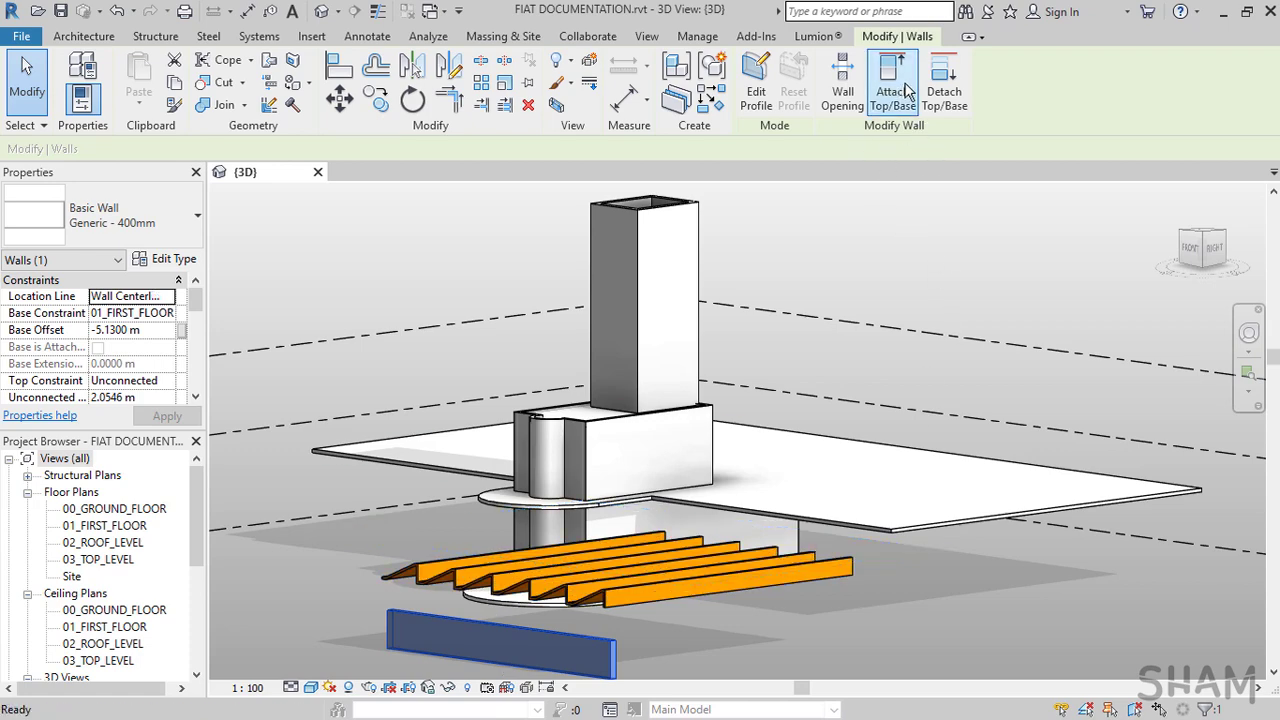
pyautogui.click(734, 578)
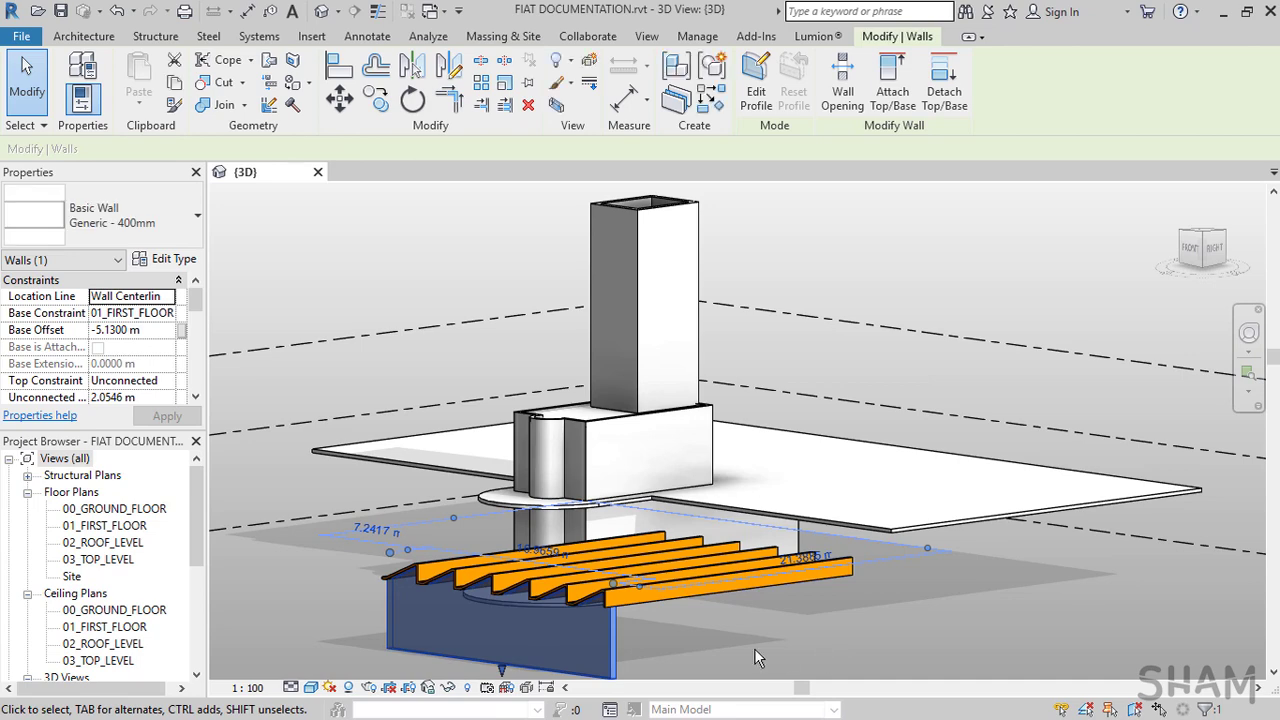
pyautogui.keyDown('shift'); pyautogui.moveTo(676, 602); pyautogui.dragTo(802, 412, button='middle'); pyautogui.keyUp('shift')
pyautogui.scroll(3, 559, 507)
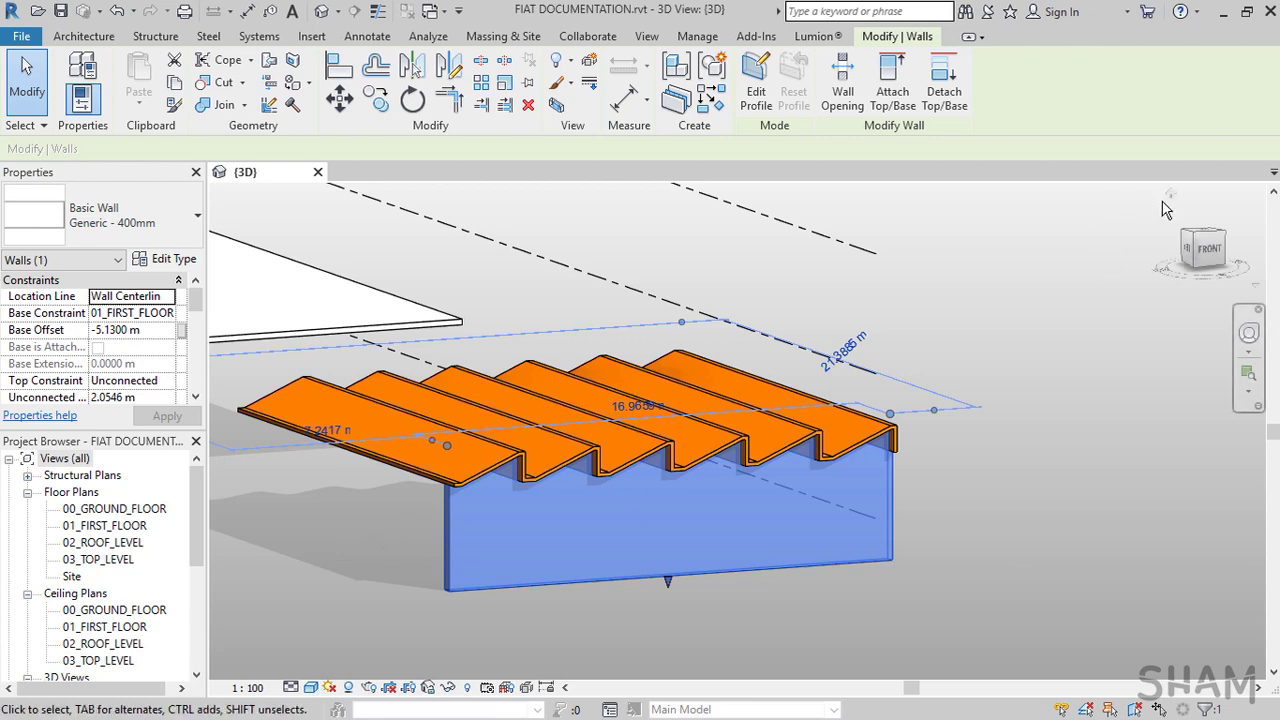
pyautogui.keyDown('shift'); pyautogui.moveTo(993, 417); pyautogui.dragTo(745, 355, button='middle'); pyautogui.keyUp('shift')
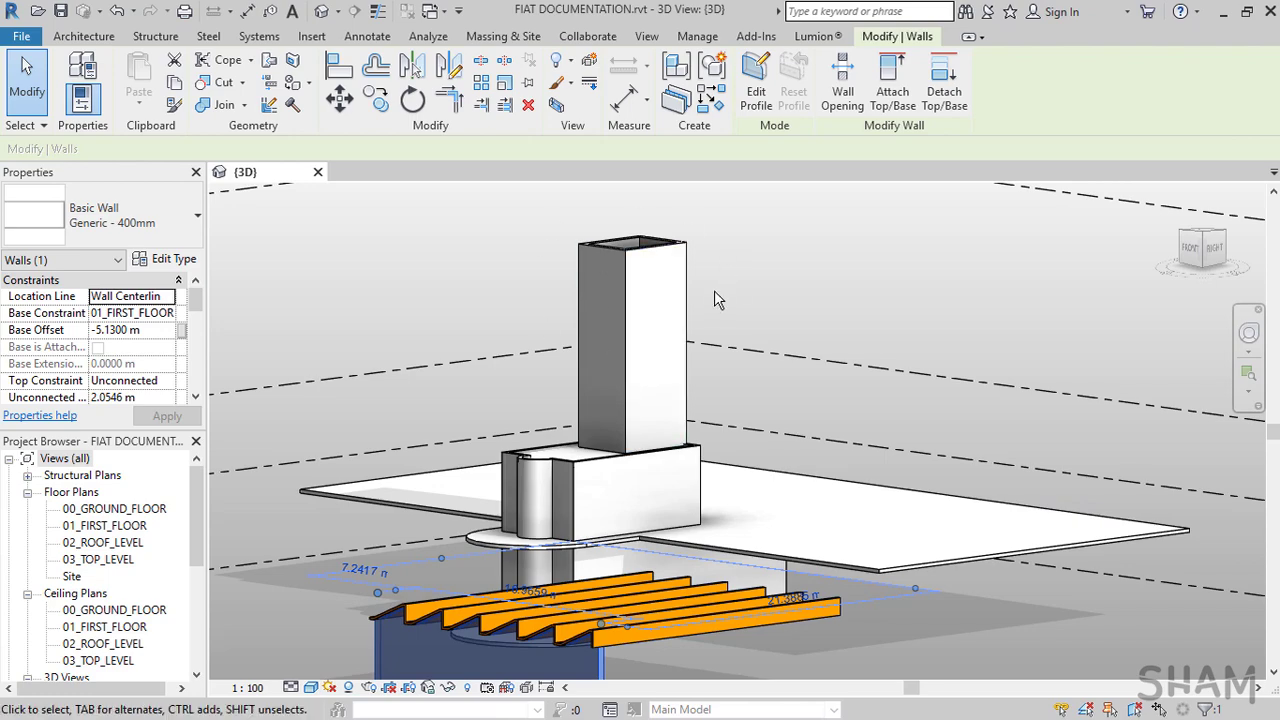
# Open the East elevation and tile it alongside the 3D view to show the tower in both
pyautogui.hotkey('alt', 'Tab')
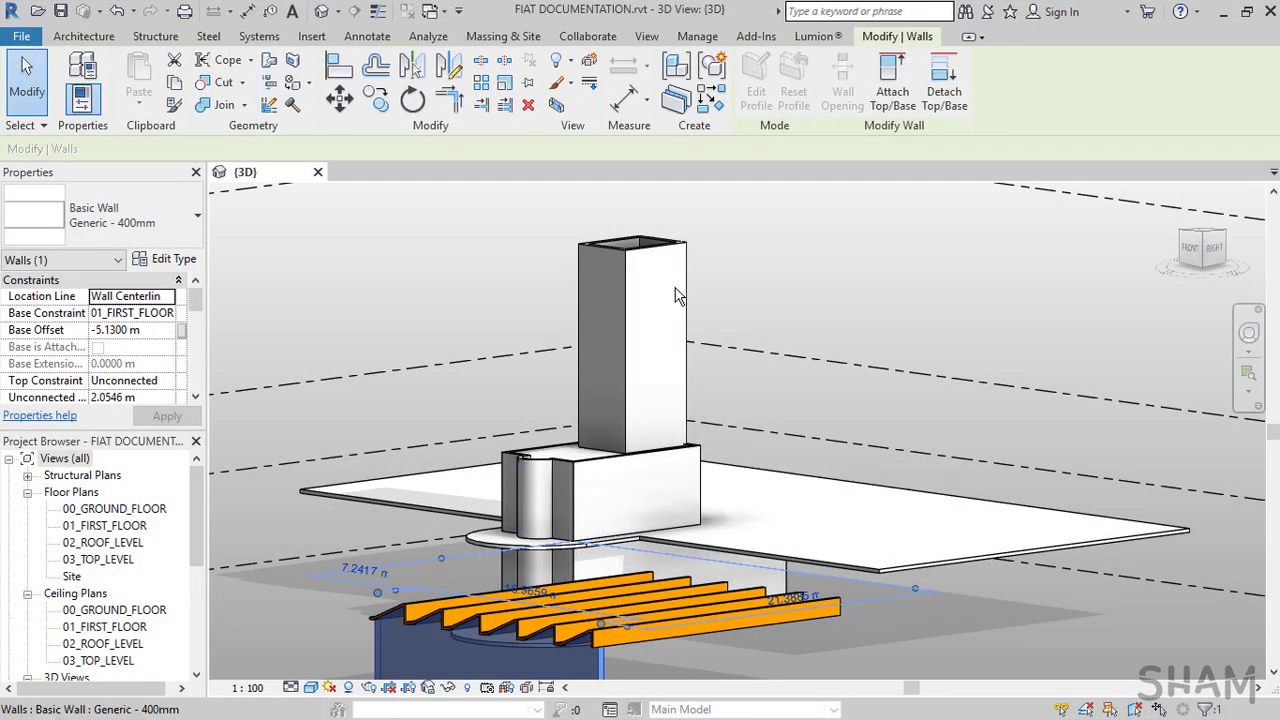
pyautogui.scroll(3, 676, 296)
pyautogui.moveTo(686, 329); pyautogui.dragTo(764, 388, button='middle')
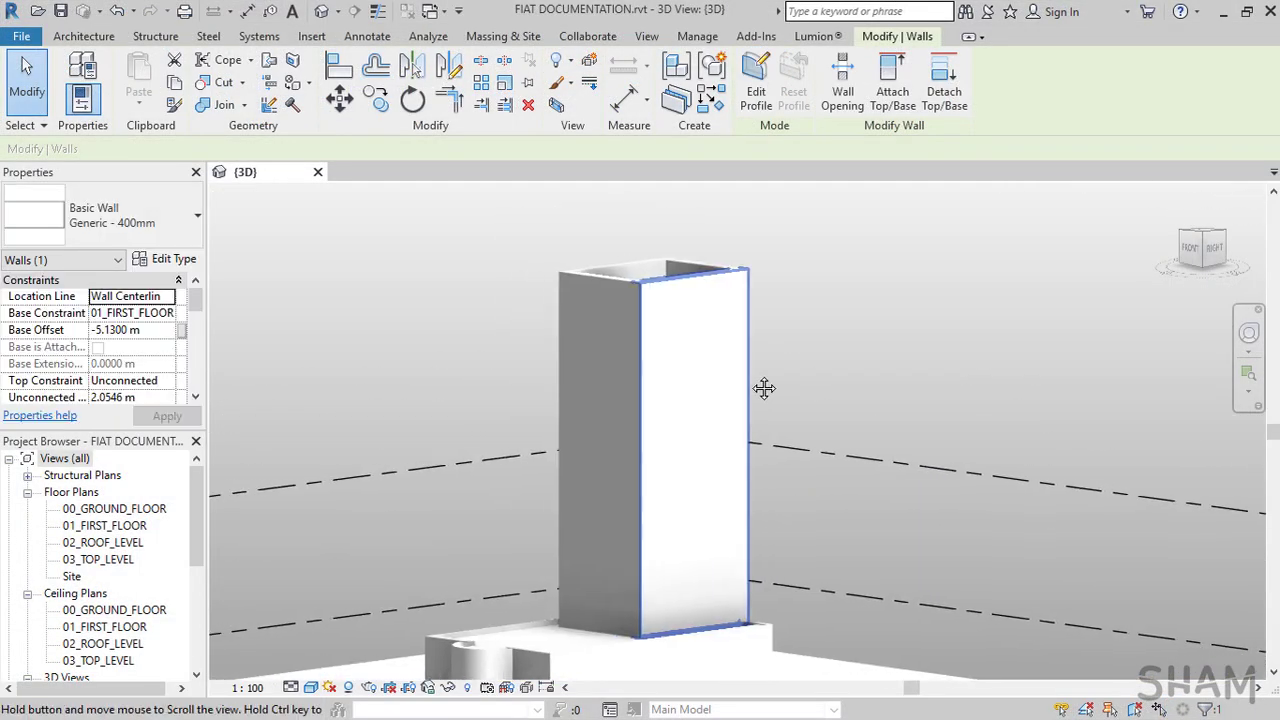
pyautogui.scroll(-3, 80, 630)
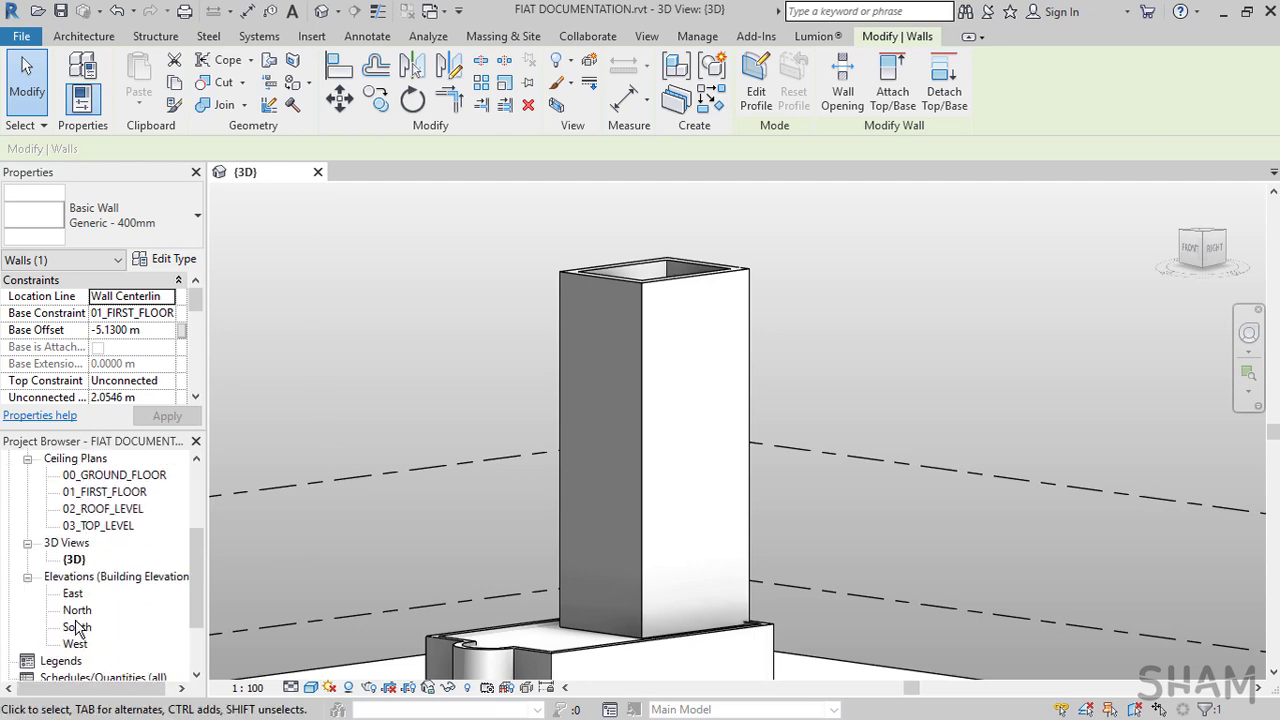
pyautogui.doubleClick(73, 594)
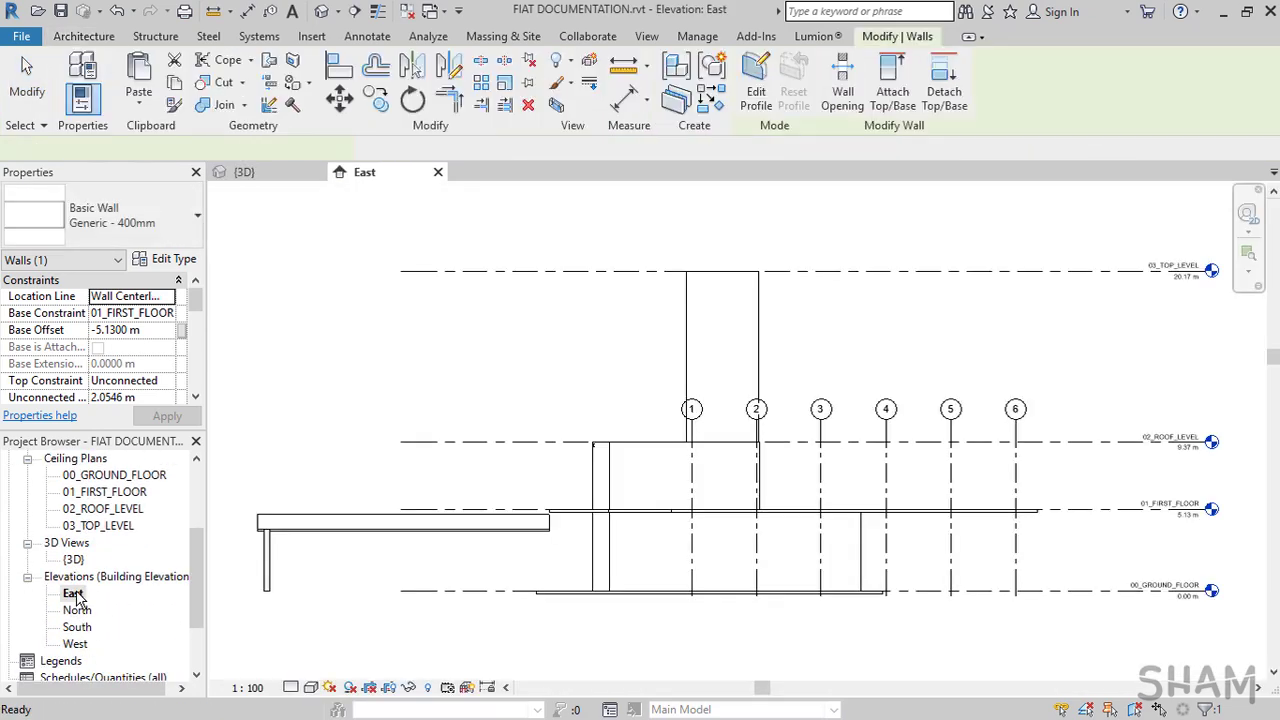
pyautogui.press('w')
pyautogui.press('t')
pyautogui.moveTo(617, 517); pyautogui.dragTo(437, 551, button='middle')
pyautogui.scroll(3, 554, 403)
pyautogui.moveTo(554, 403); pyautogui.dragTo(495, 448, button='middle')
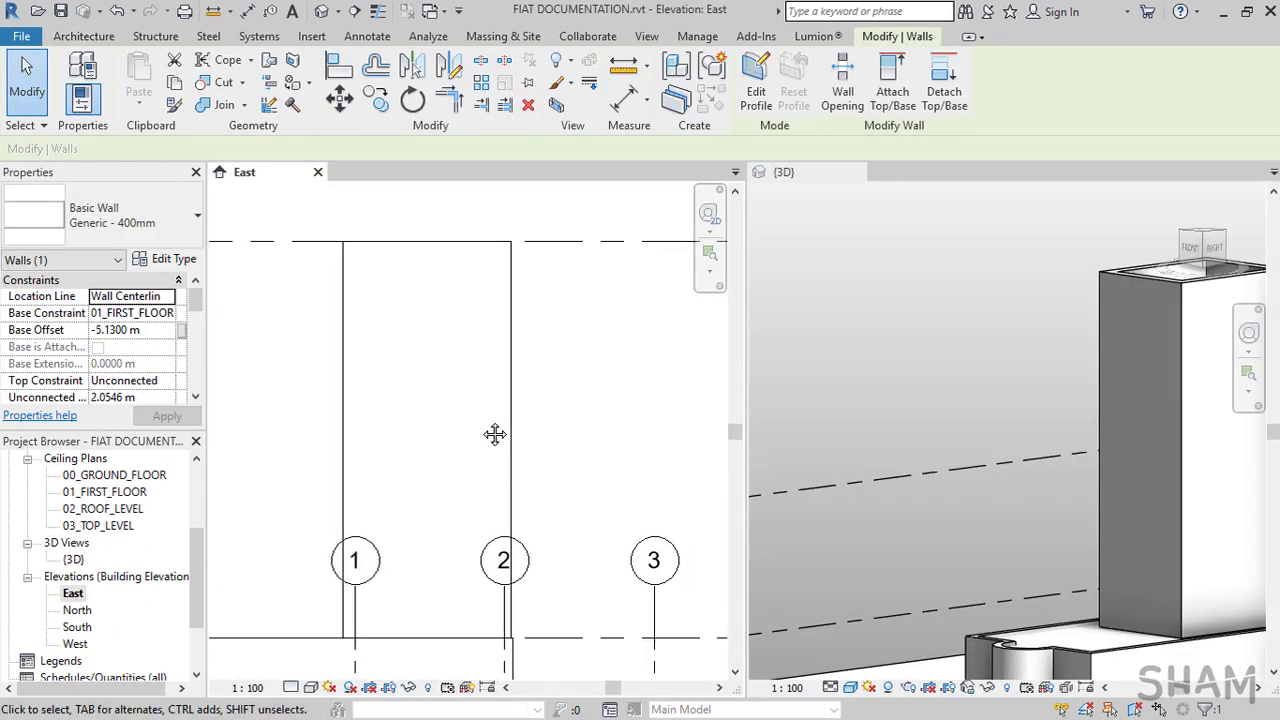
pyautogui.click(876, 397)
pyautogui.moveTo(876, 397)
pyautogui.mouseDown(button='middle')
pyautogui.moveTo(917, 400)
pyautogui.moveTo(917, 386)
pyautogui.moveTo(873, 390)
pyautogui.mouseUp(button='middle')
pyautogui.scroll(2, 894, 392)
pyautogui.scroll(-1, 917, 398)
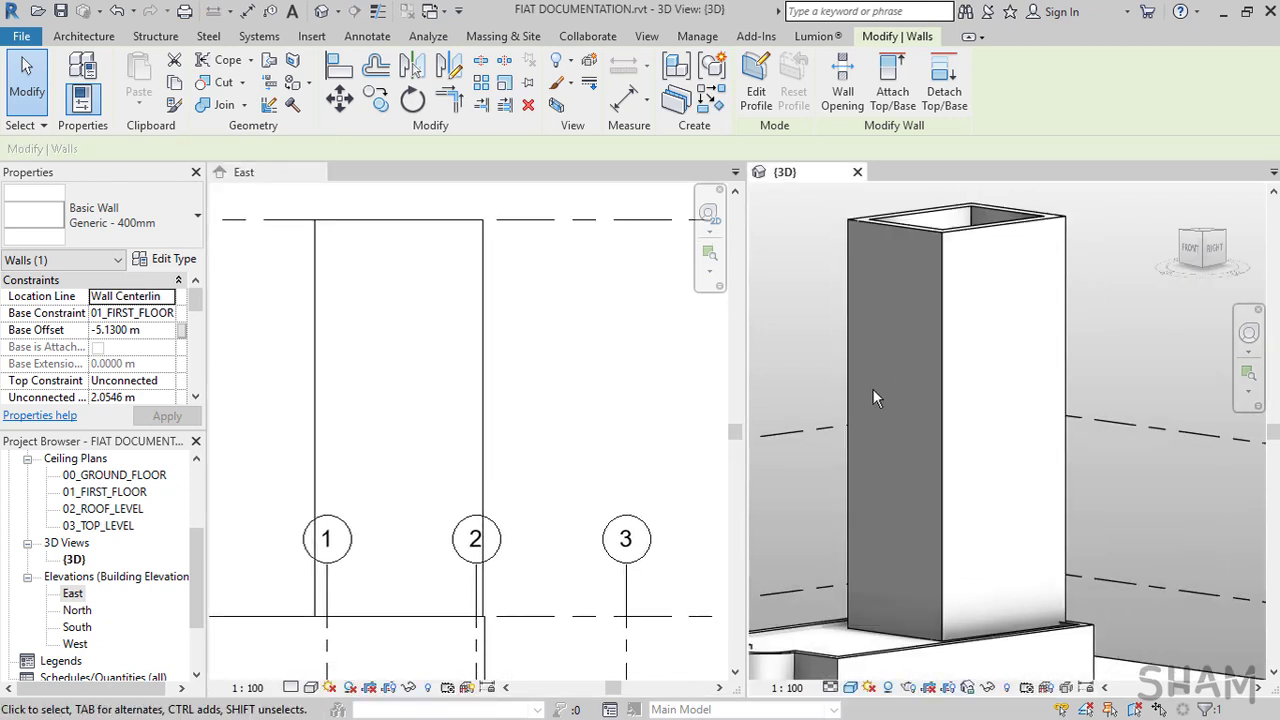
# Edit the profile of the tower's east wall and add a horizontal line offset 4.83 m above 02_ROOF_LEVEL
pyautogui.click(405, 233)
pyautogui.click(411, 220)
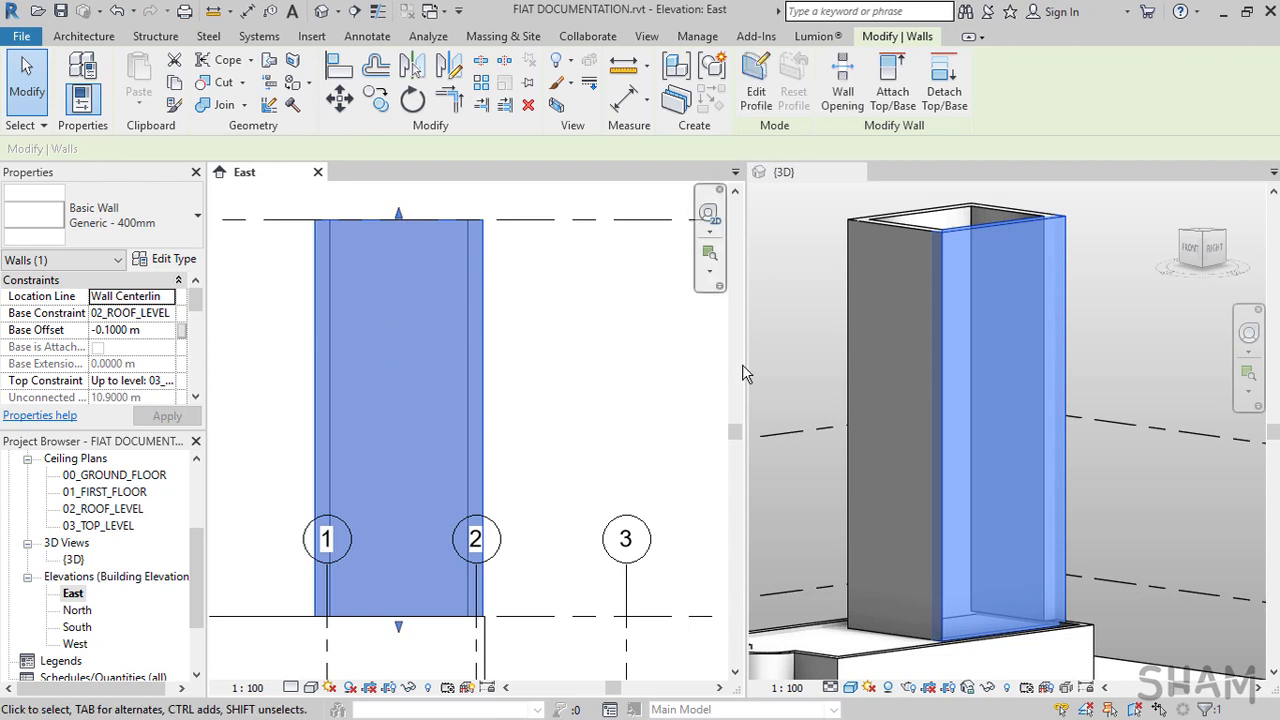
pyautogui.click(756, 78)
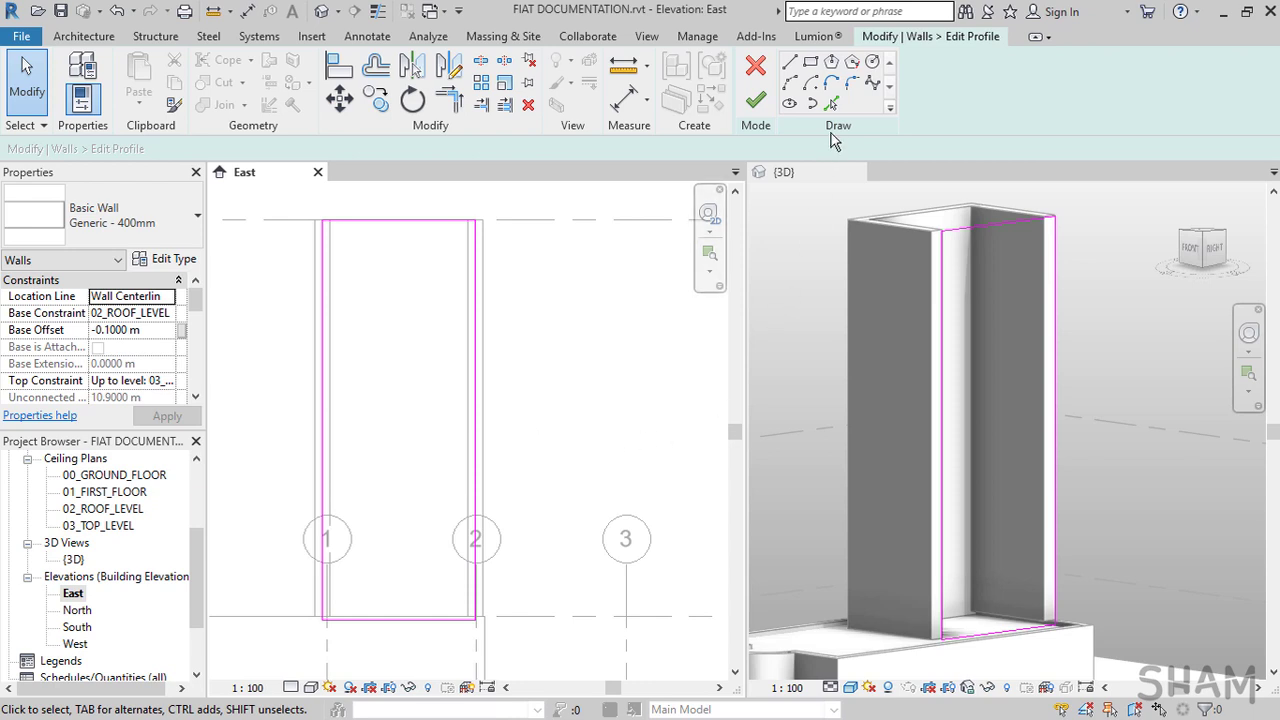
pyautogui.click(831, 104)
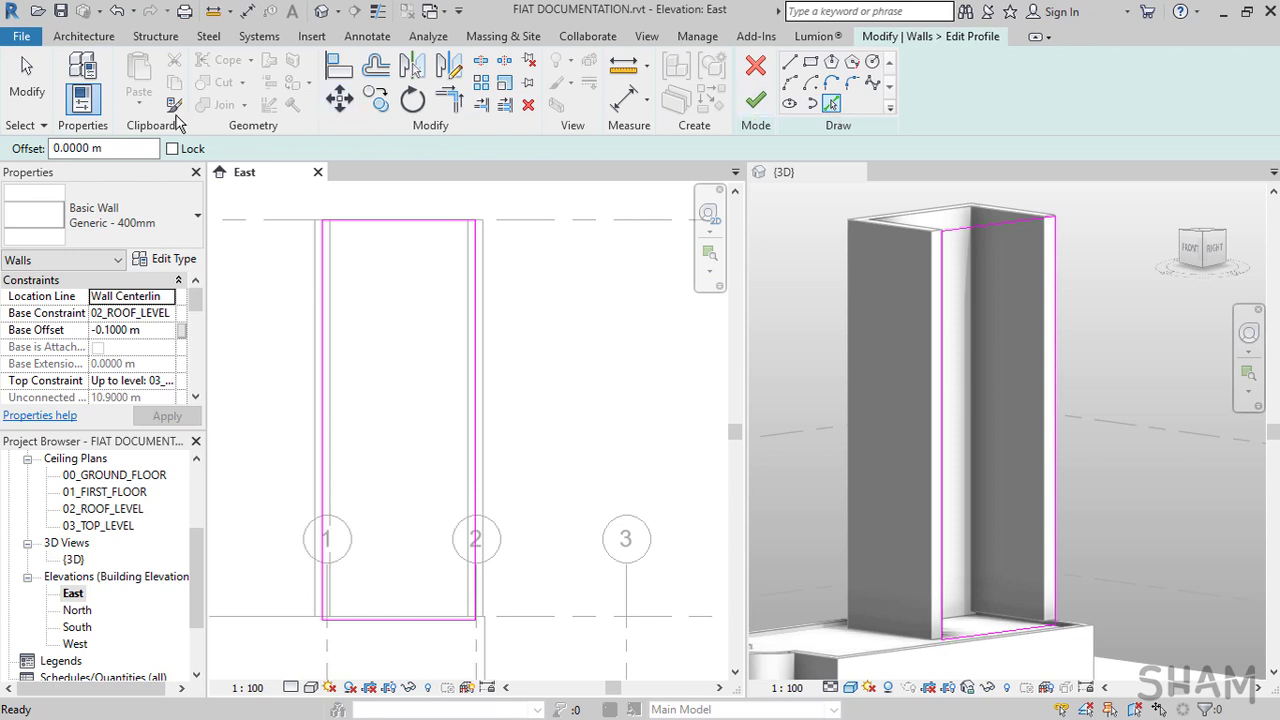
pyautogui.click(50, 148)
pyautogui.write('4.8')
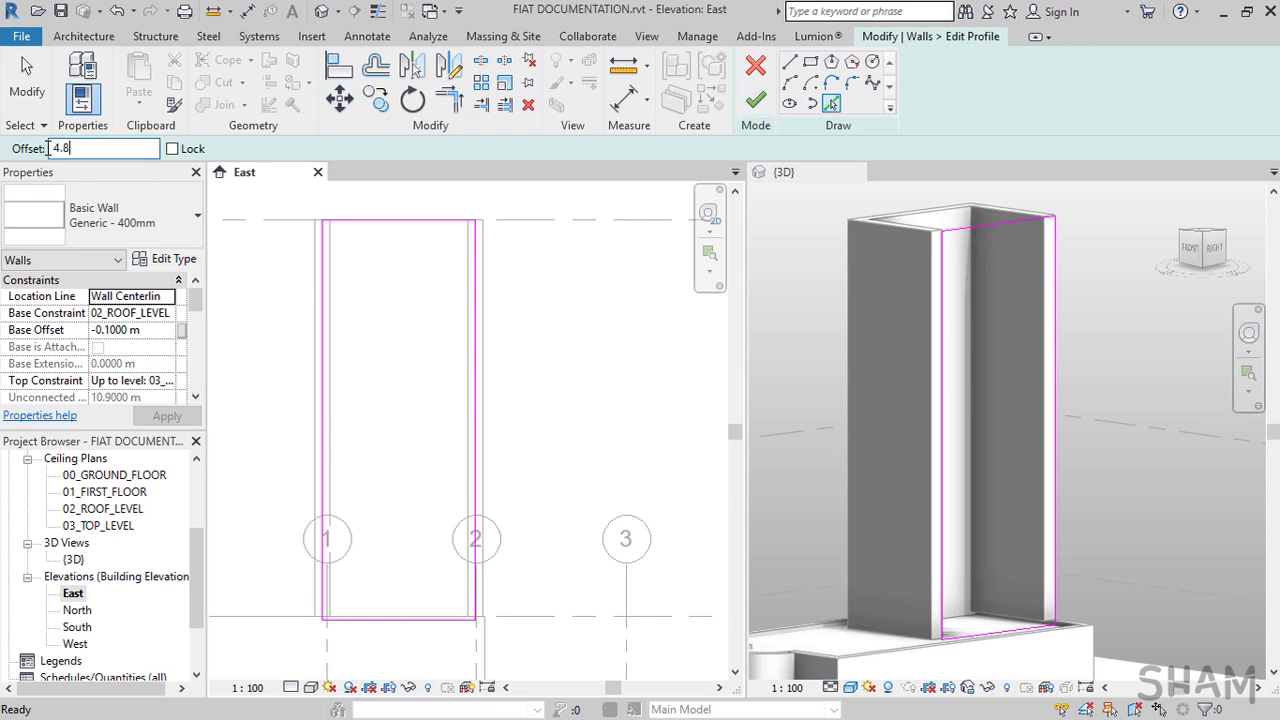
pyautogui.write('3')
pyautogui.press('Return')
pyautogui.click(510, 612)
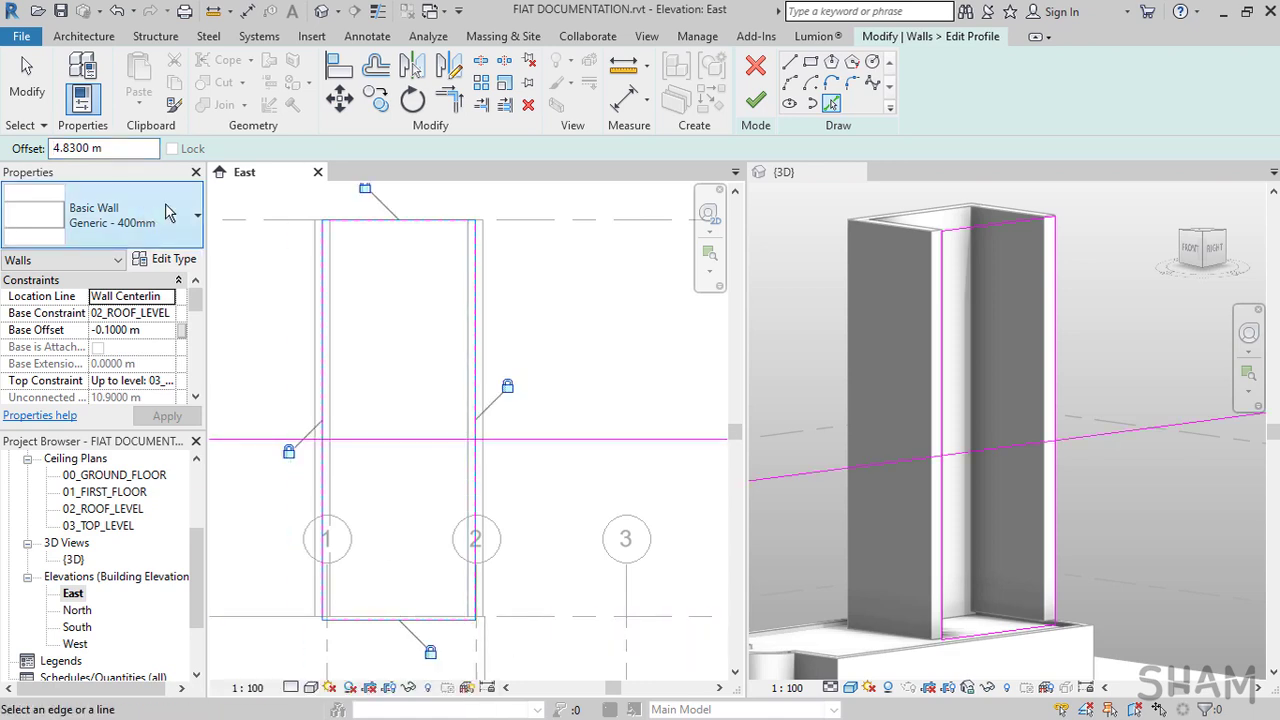
# Add two more horizontal profile lines, offset 3.05 m above the first line and 0.55 m above the second
pyautogui.doubleClick(113, 148)
pyautogui.write('3.05')
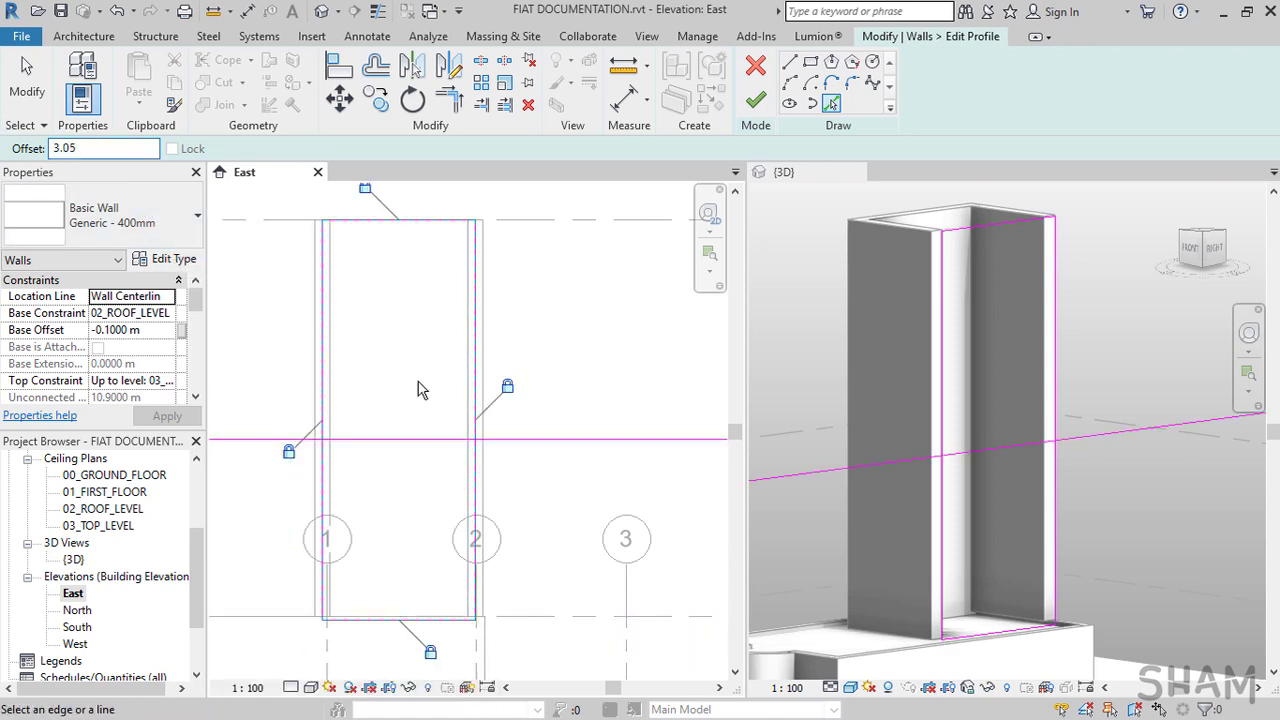
pyautogui.click(416, 437)
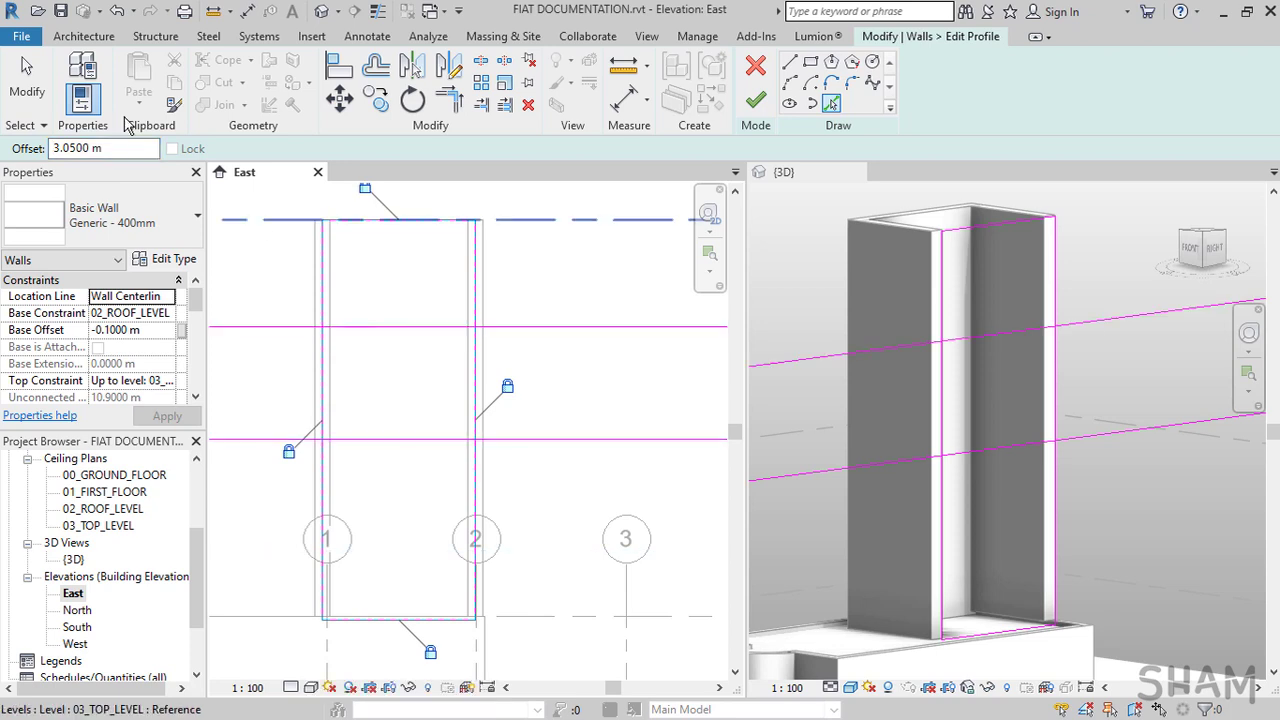
pyautogui.doubleClick(105, 148)
pyautogui.write('0.55')
pyautogui.click(416, 322)
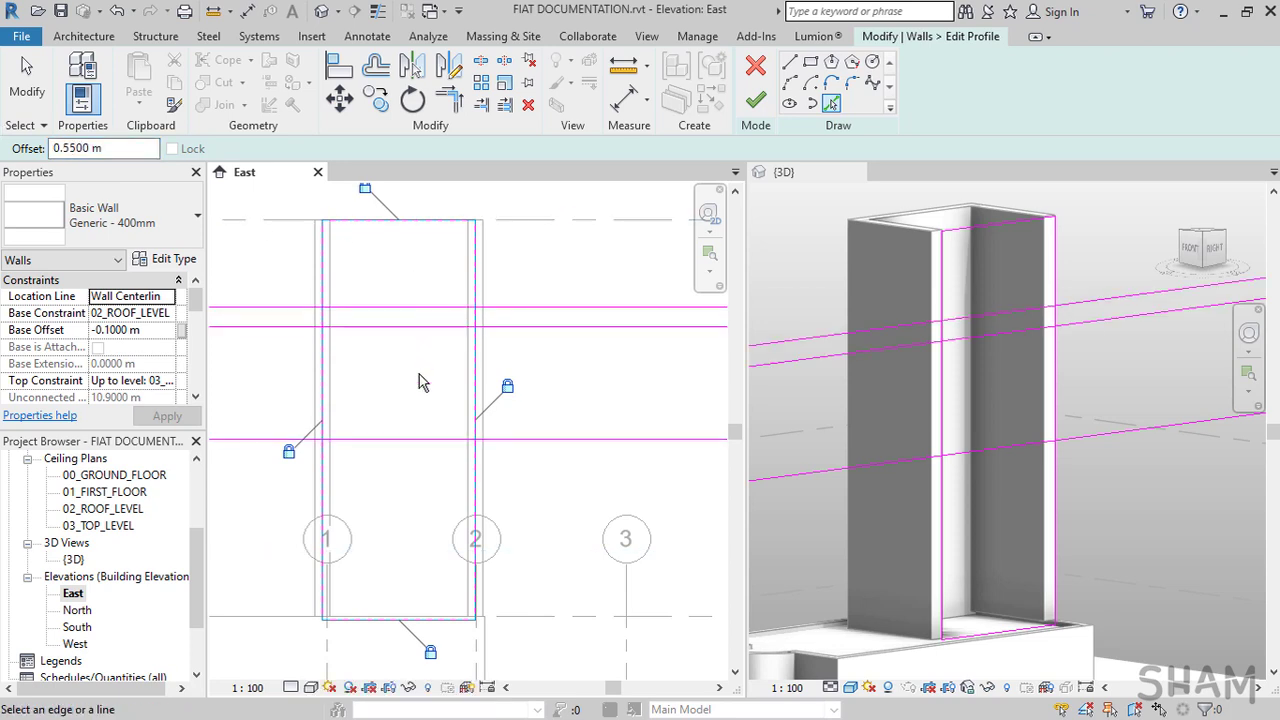
# Add two vertical profile lines, offset 0.86 m from the inner wall face near grid 1 and 0.54 m further inward
pyautogui.doubleClick(100, 148)
pyautogui.write('0.')
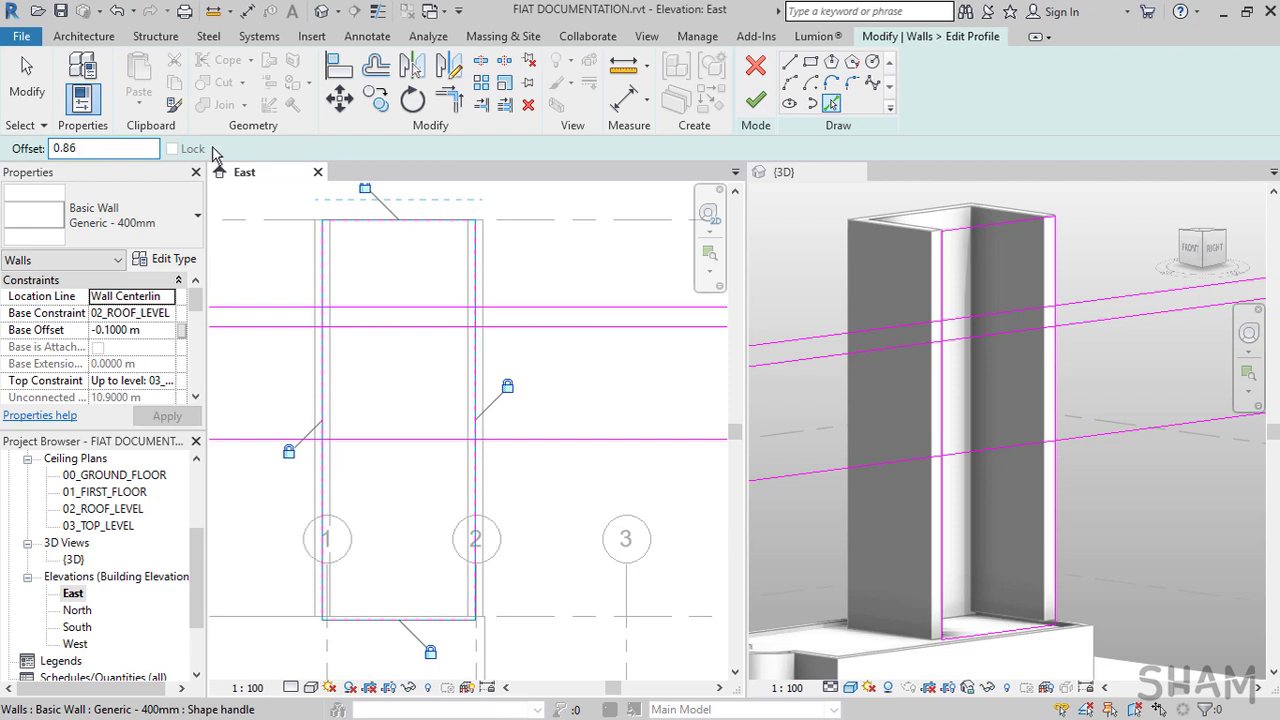
pyautogui.write('86')
pyautogui.click(345, 373)
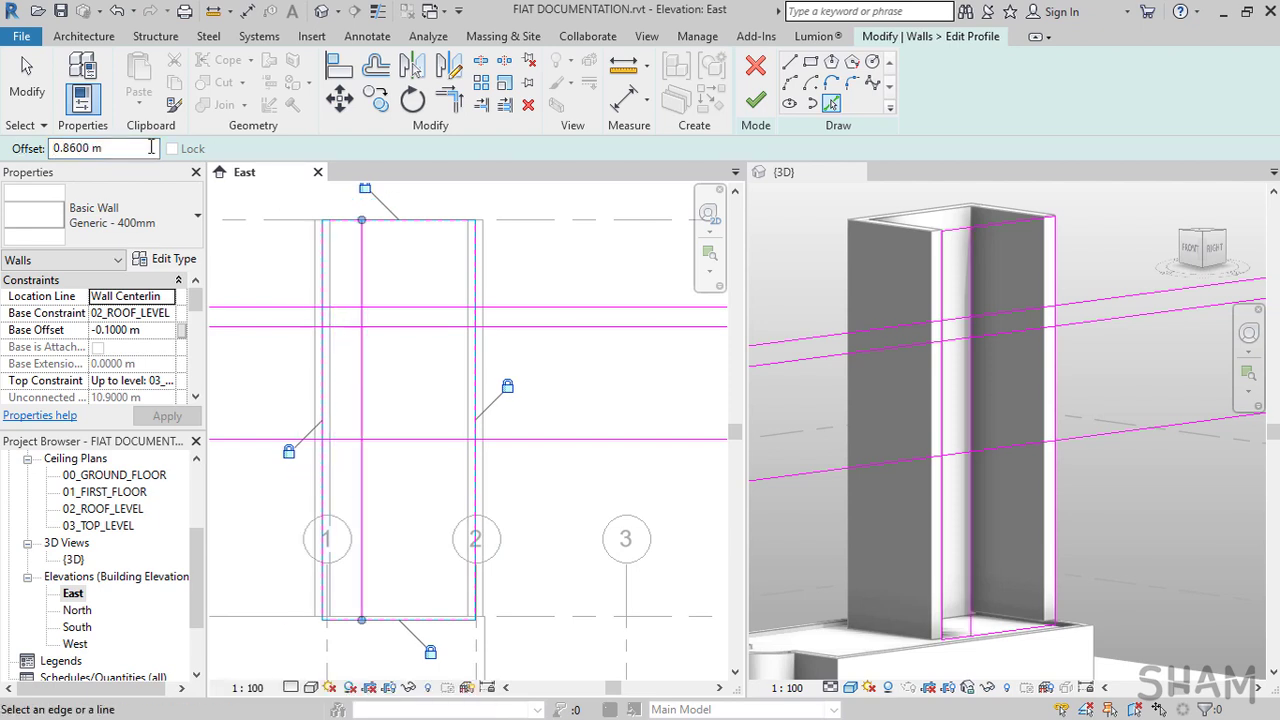
pyautogui.doubleClick(151, 148)
pyautogui.write('0.54')
pyautogui.click(398, 352)
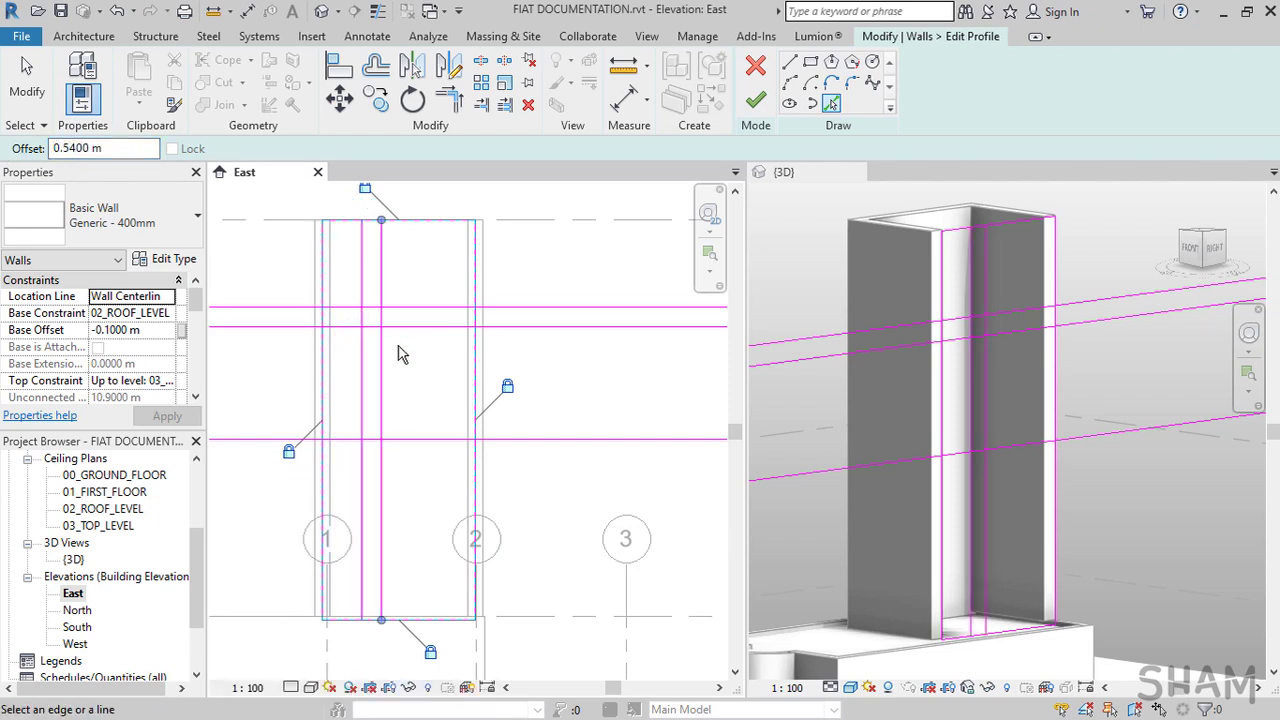
# Trim the offset lines into corners to form a stepped outline descending toward the profile edge near grid 2
pyautogui.press('t')
pyautogui.press('r')
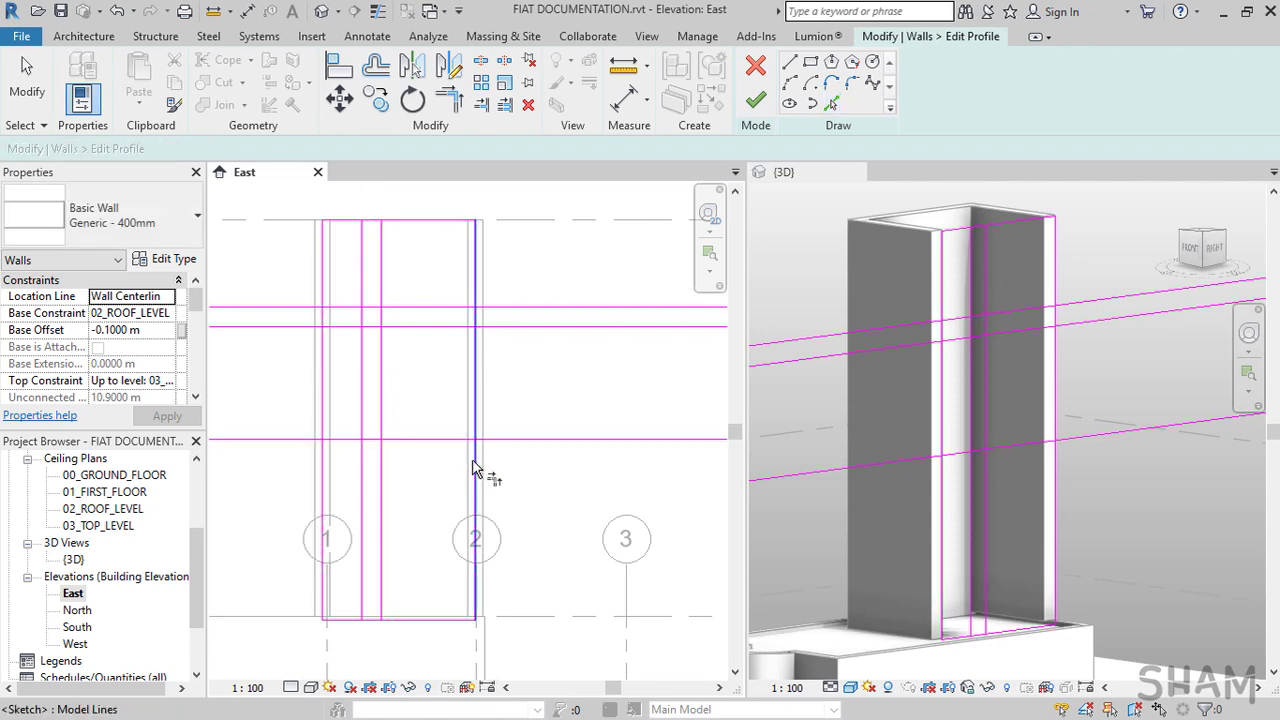
pyautogui.click(421, 440)
pyautogui.click(383, 411)
pyautogui.click(382, 367)
pyautogui.click(371, 327)
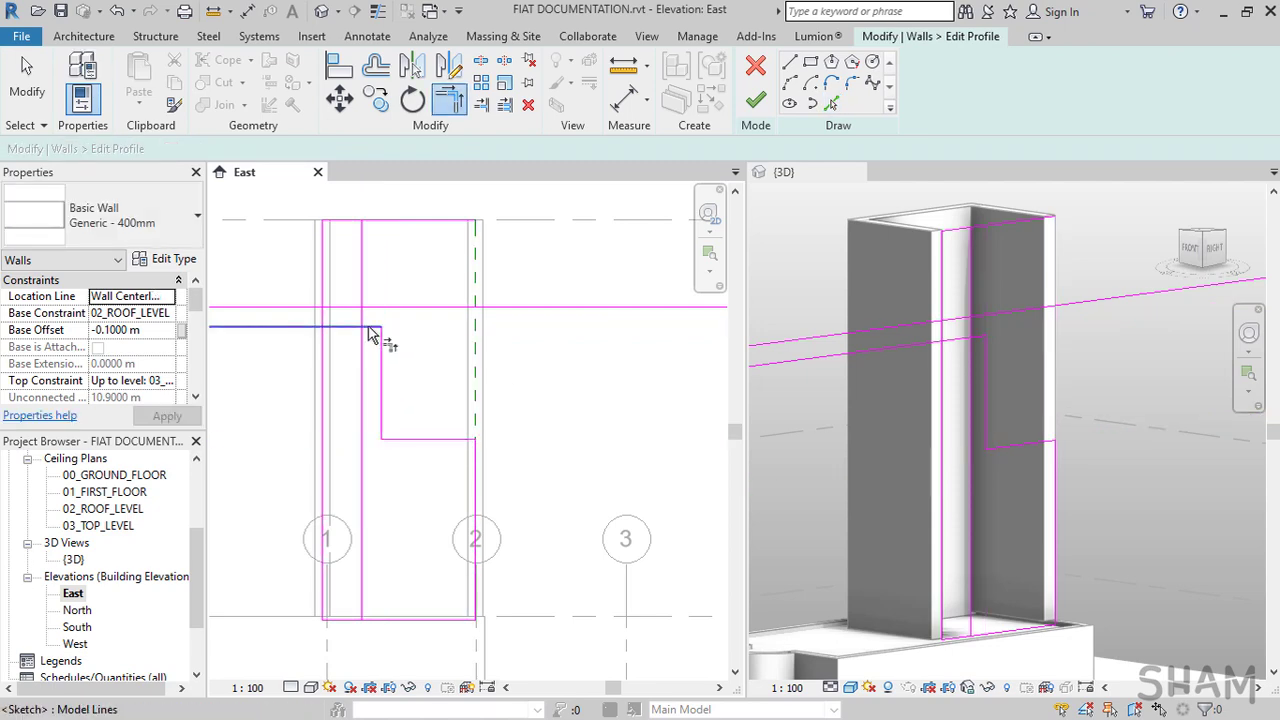
pyautogui.click(370, 327)
pyautogui.click(362, 316)
pyautogui.click(362, 315)
pyautogui.click(352, 308)
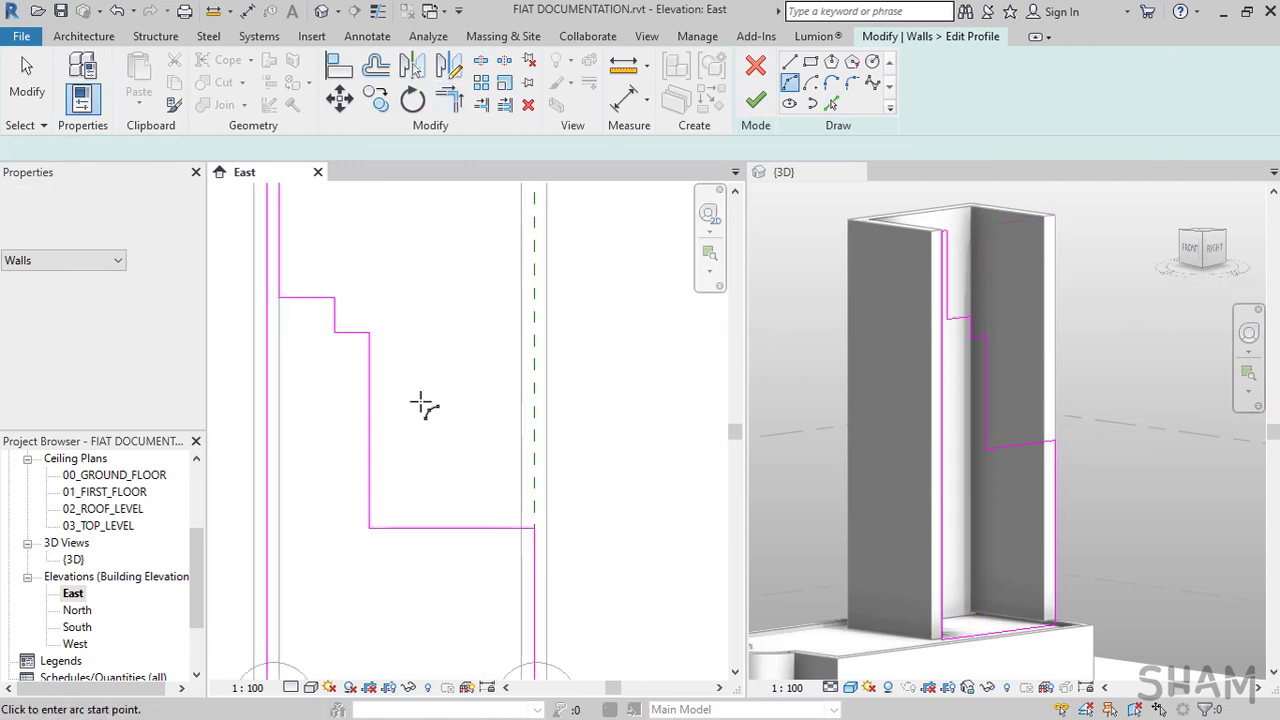
# Draw a concave arc of 3.05 m radius from the lower step's corner to the profile edge near grid 2
pyautogui.click(370, 333)
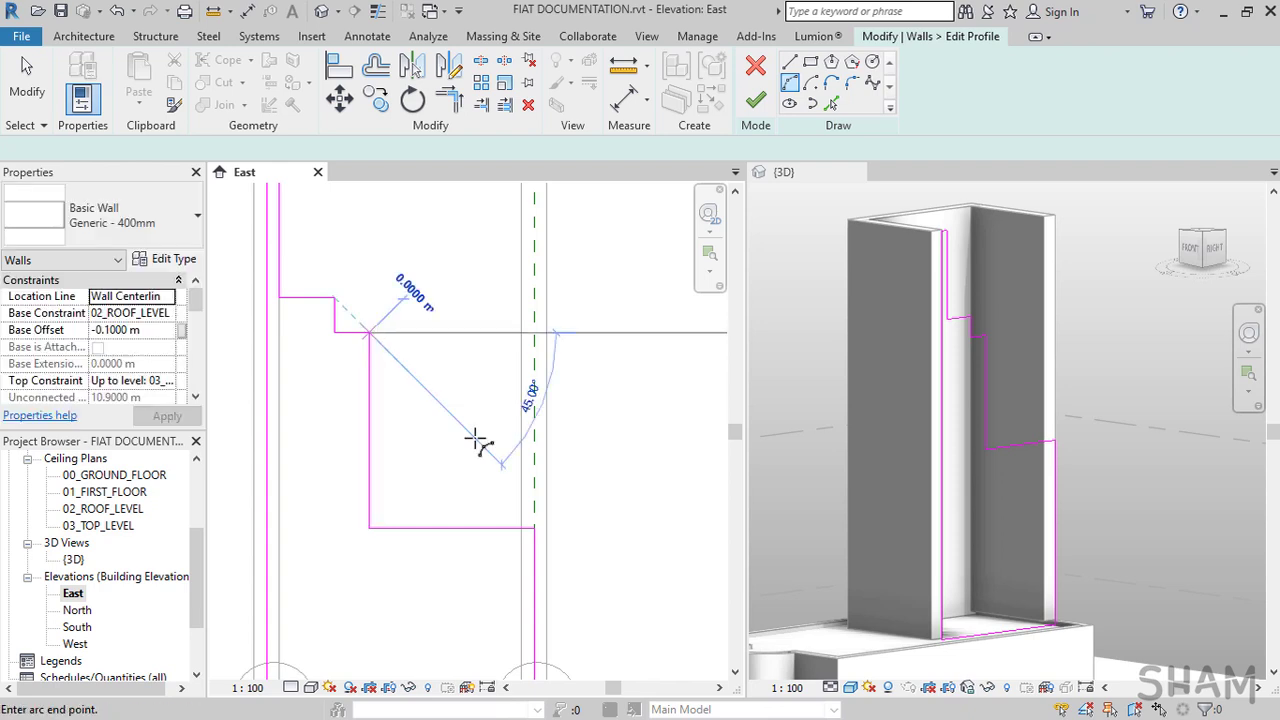
pyautogui.click(534, 528)
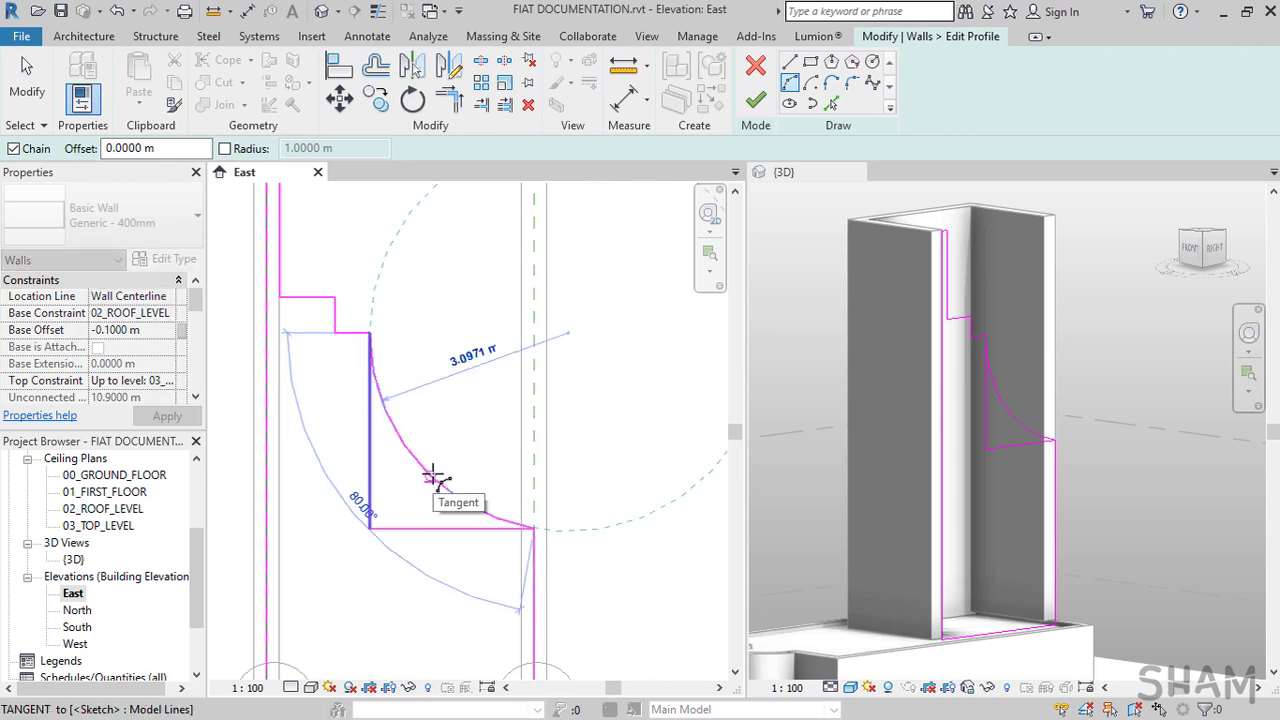
pyautogui.write('3.05')
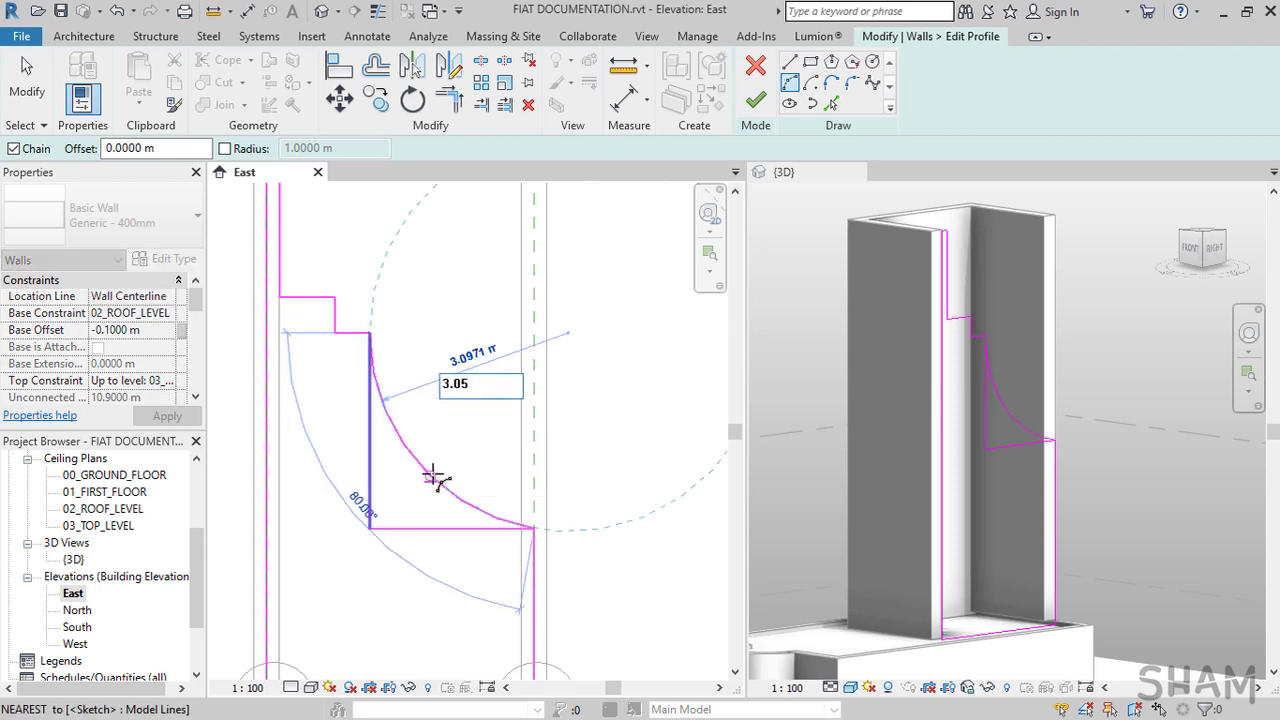
pyautogui.press('Return')
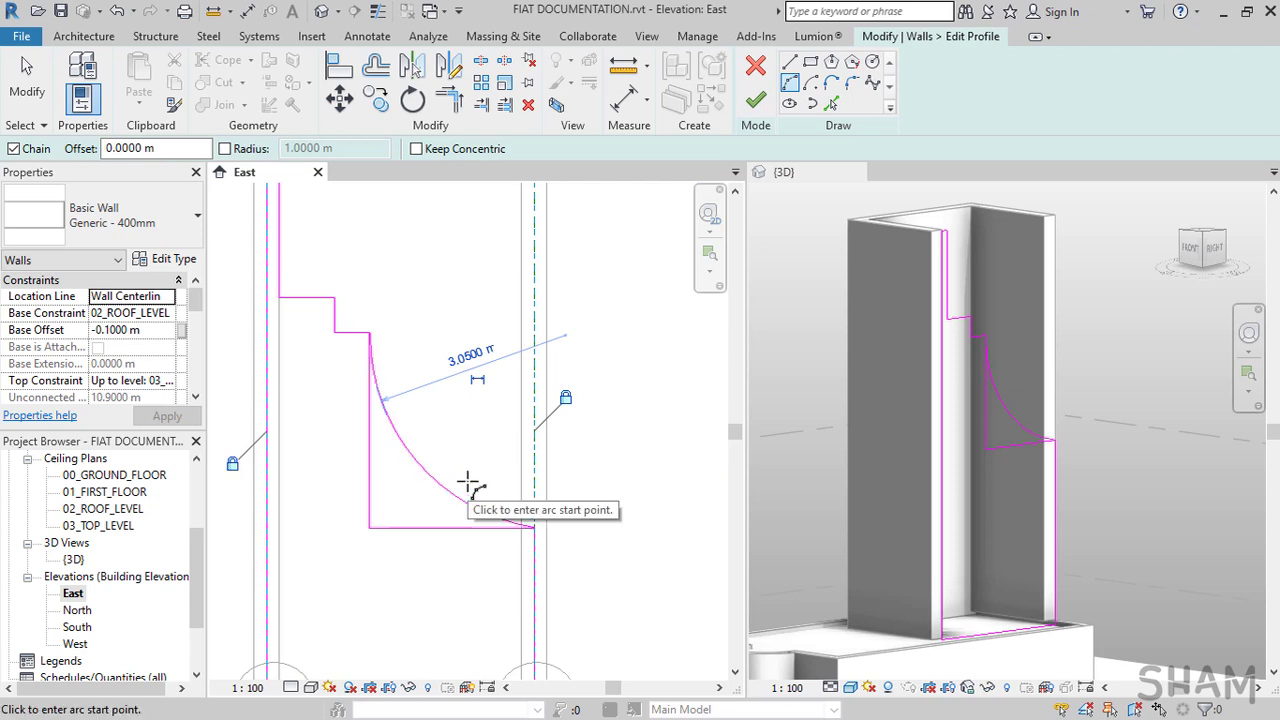
pyautogui.press('Escape')
# Delete the straight horizontal and vertical lines replaced by the arc and finish the wall profile edit
pyautogui.click(427, 526)
pyautogui.press('Delete')
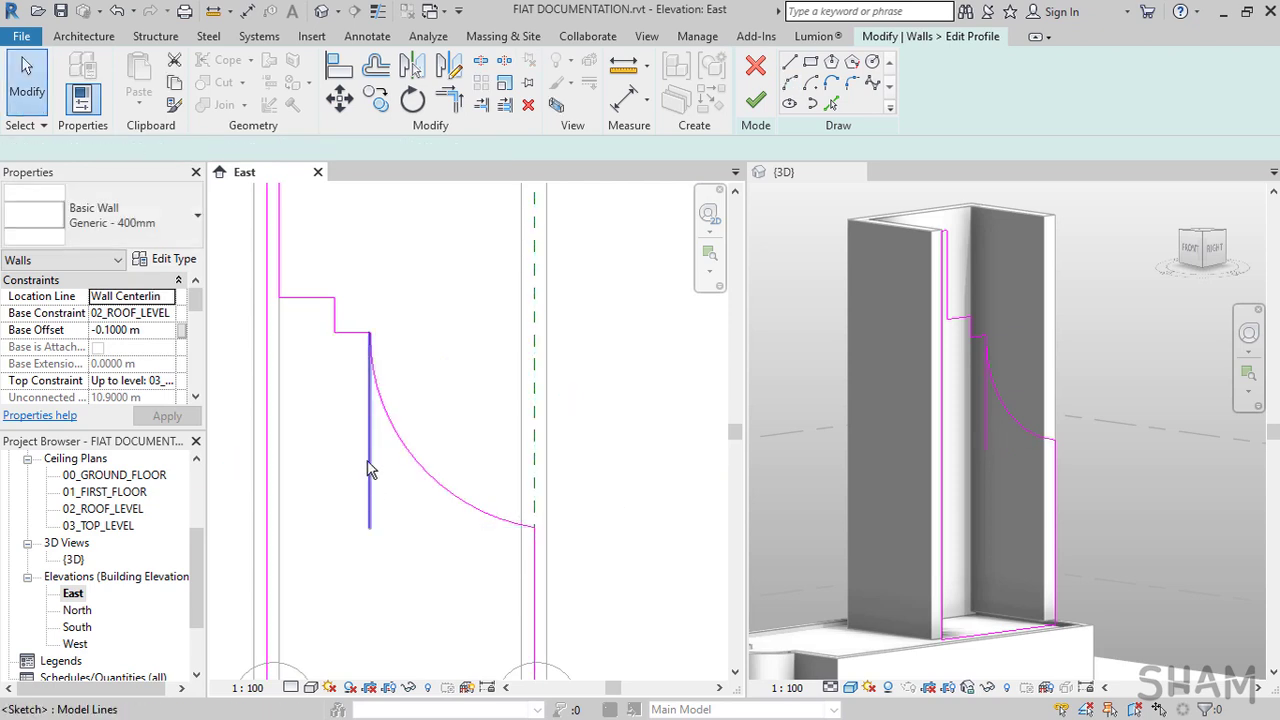
pyautogui.click(369, 463)
pyautogui.press('Delete')
pyautogui.scroll(-1, 384, 441)
pyautogui.moveTo(401, 418)
pyautogui.mouseDown(button='middle')
pyautogui.moveTo(386, 366)
pyautogui.moveTo(423, 389)
pyautogui.mouseUp(button='middle')
pyautogui.scroll(-2, 400, 380)
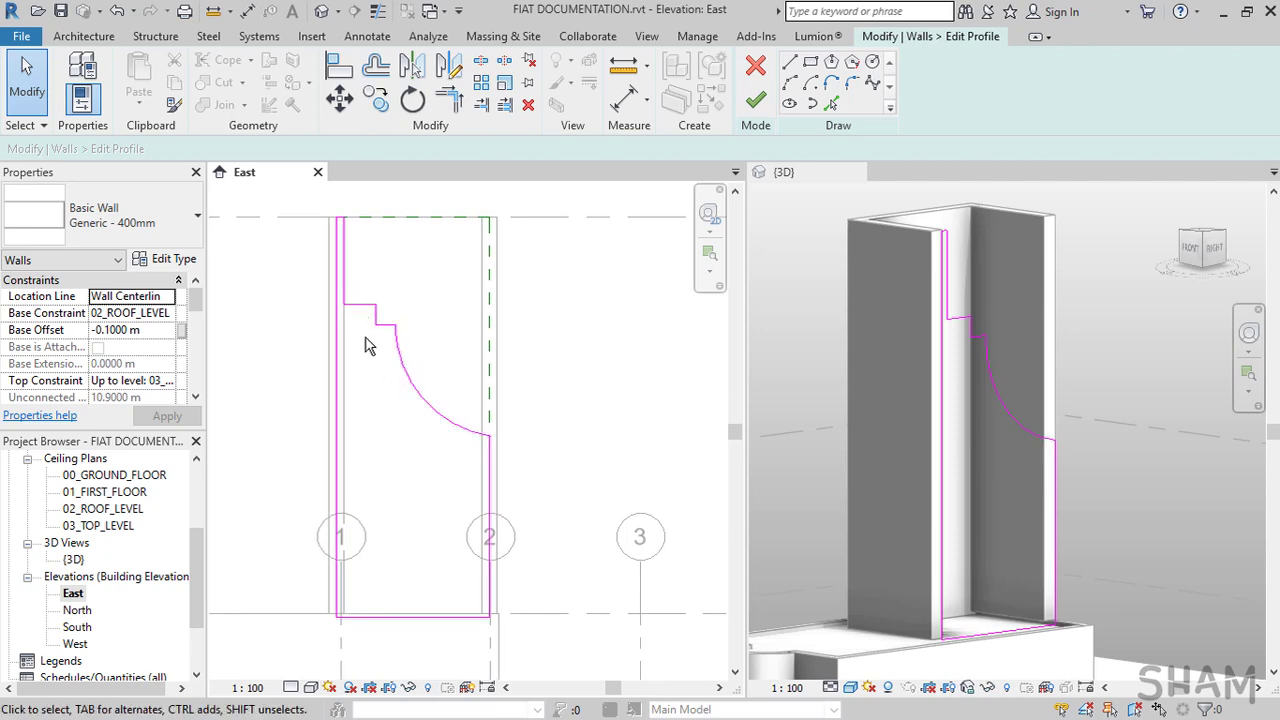
pyautogui.click(756, 100)
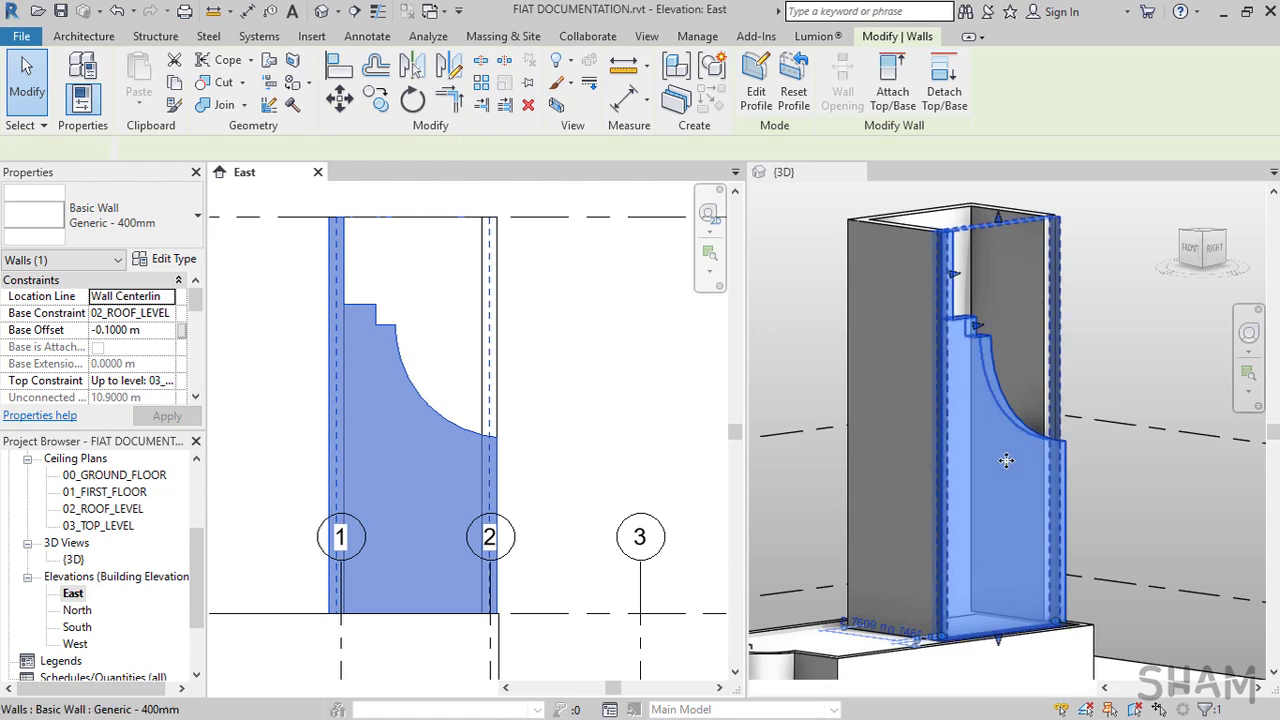
# Delete the tower's plain side wall opposite the wall with the stepped and arched profile
pyautogui.keyDown('shift'); pyautogui.moveTo(1003, 377); pyautogui.dragTo(875, 538, button='middle'); pyautogui.keyUp('shift')
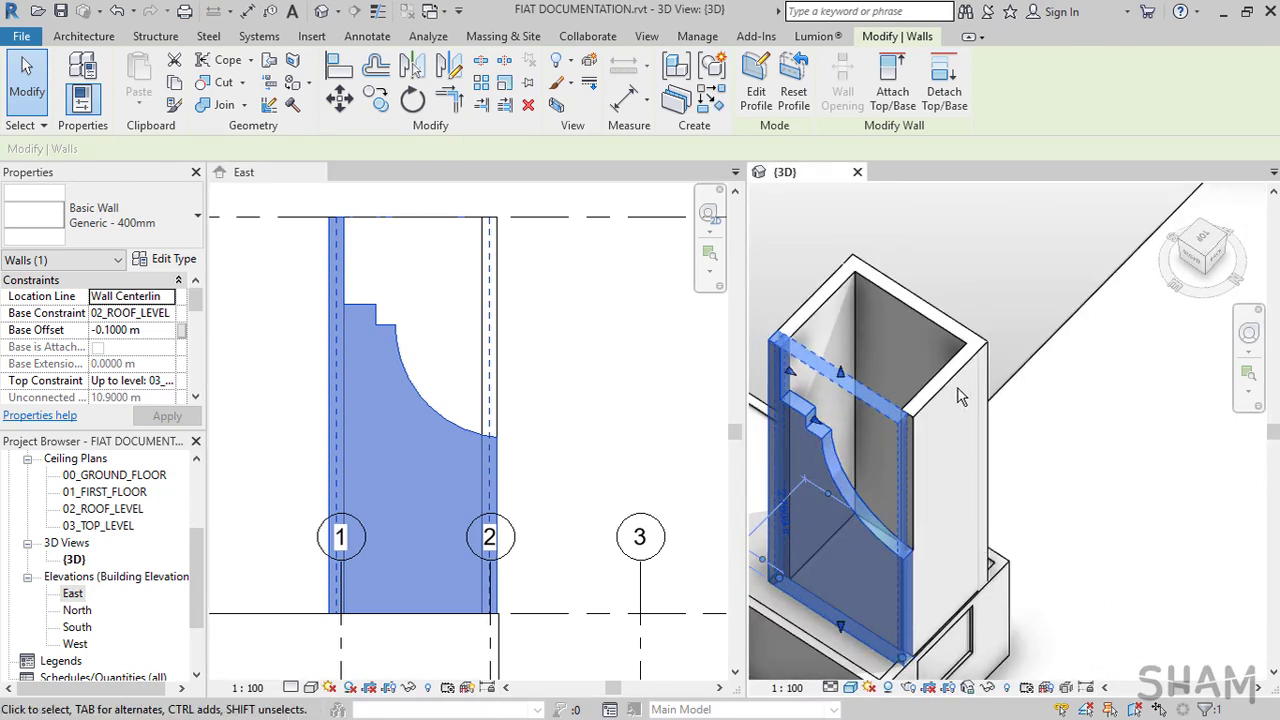
pyautogui.click(1205, 247)
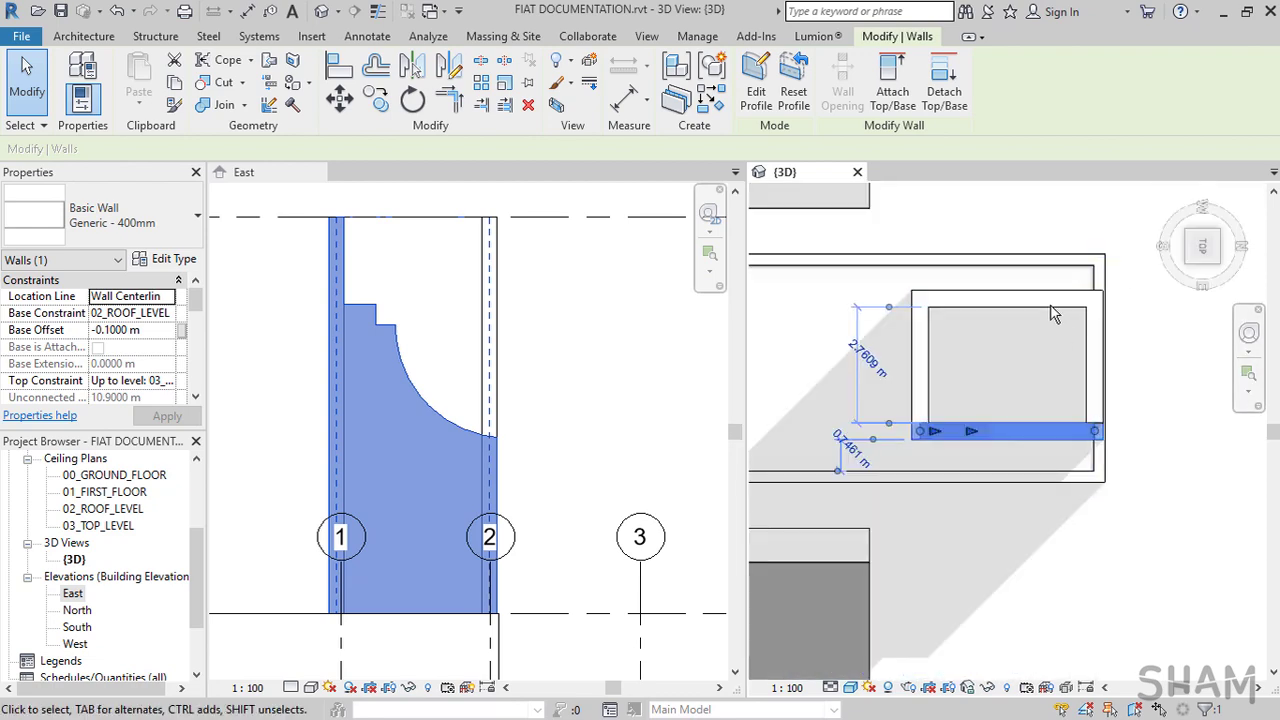
pyautogui.click(1042, 306)
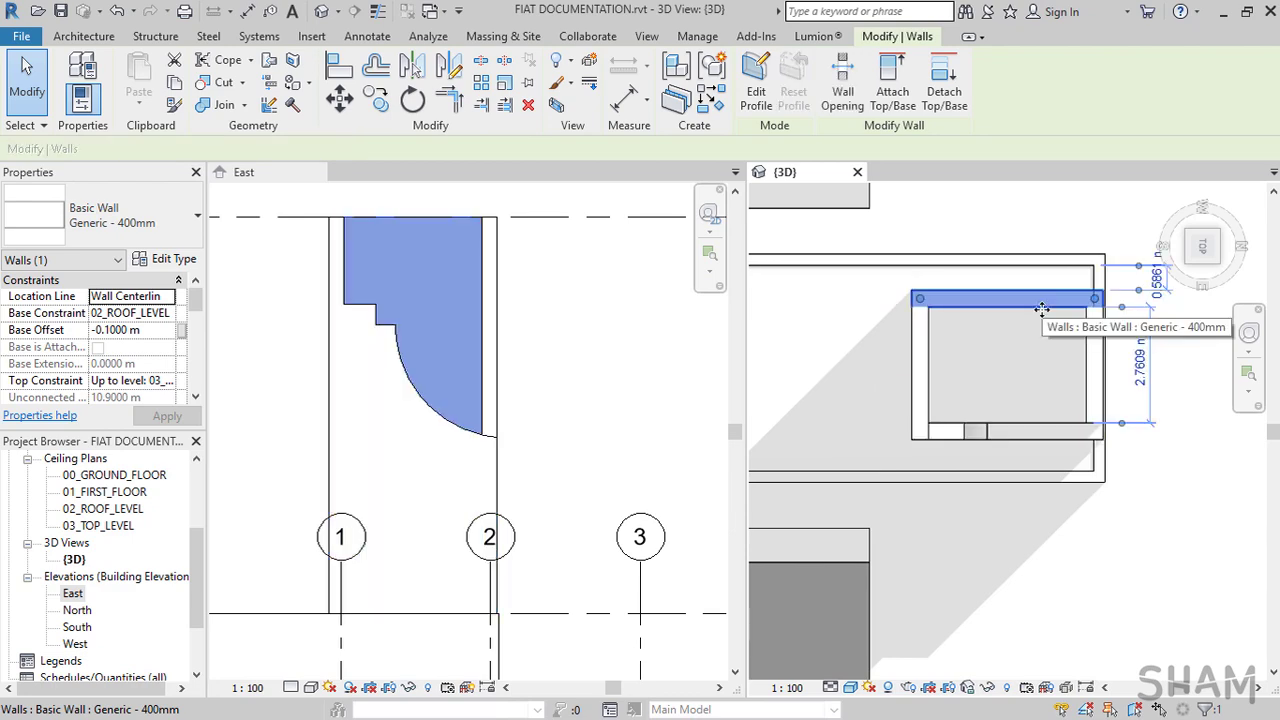
pyautogui.press('Delete')
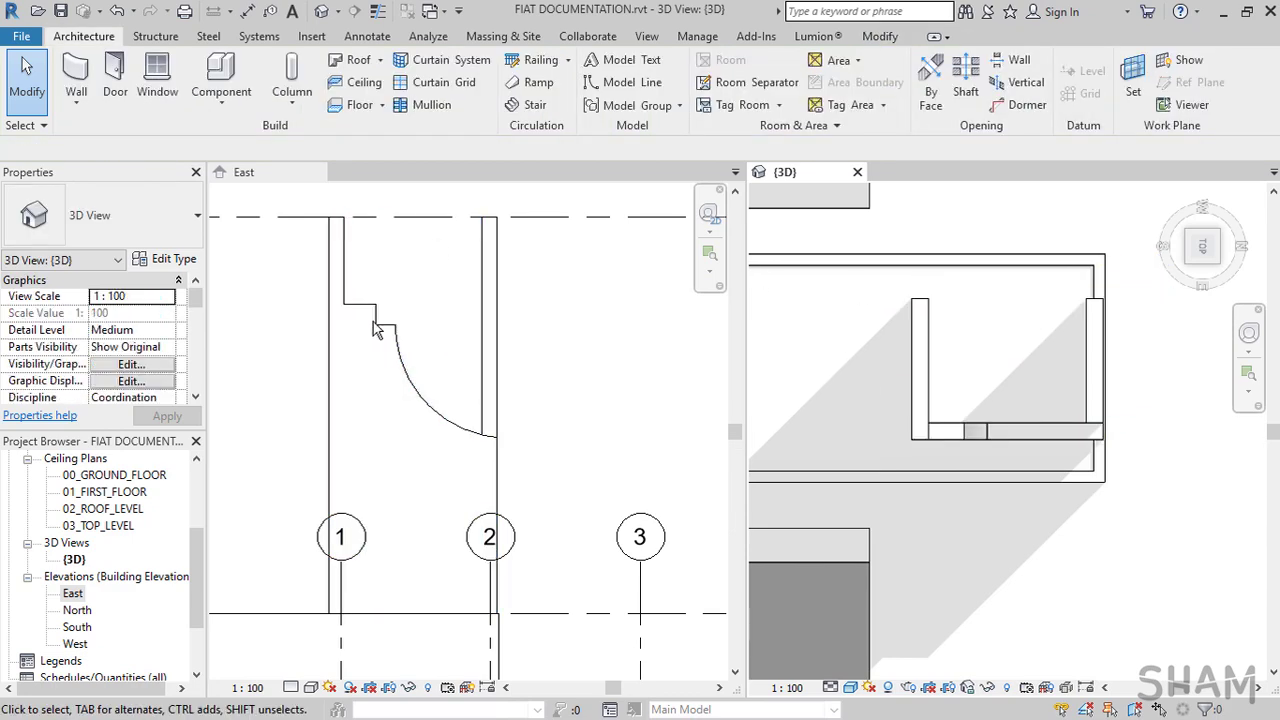
# Mirror a copy of the profiled wall to the opposite side, drawing the axis across the midpoint of the tower's end walls
pyautogui.click(1016, 434)
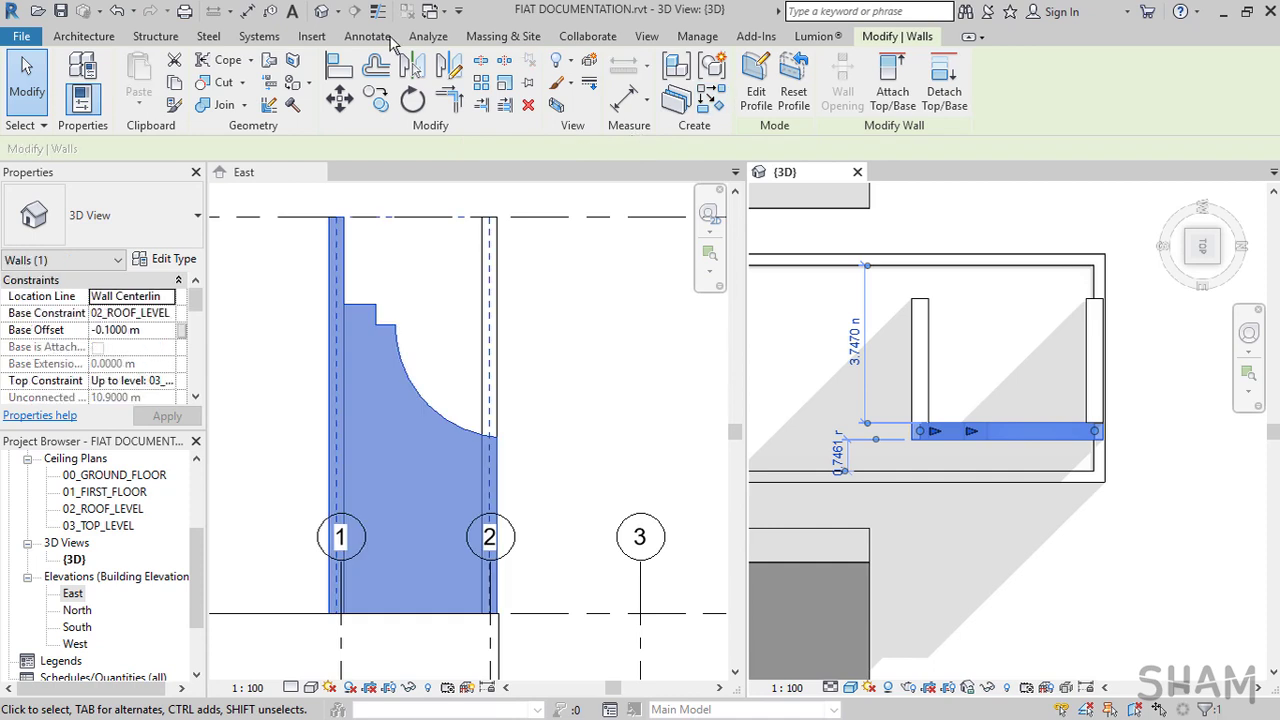
pyautogui.click(449, 66)
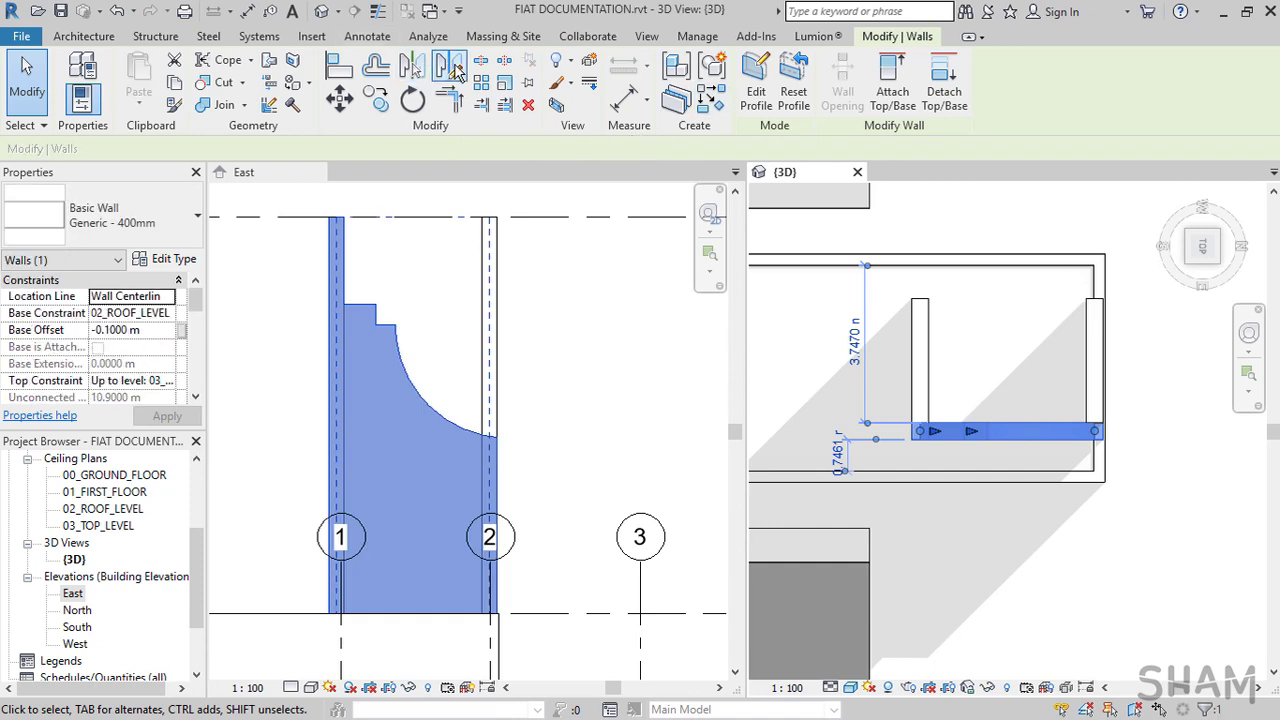
pyautogui.click(1092, 366)
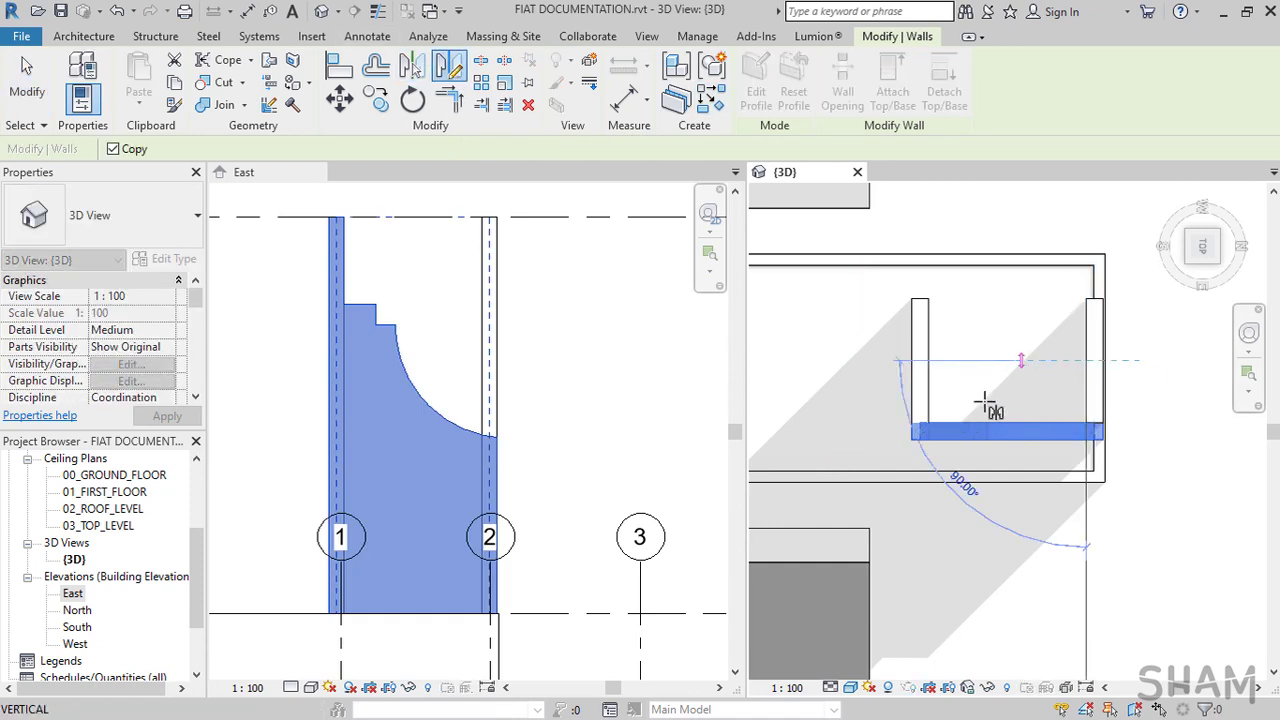
pyautogui.click(988, 395)
# Lower the top of the tower's end wall near grid 2 toward the low end of the profile arc
pyautogui.keyDown('shift'); pyautogui.moveTo(1062, 580); pyautogui.dragTo(926, 482, button='middle'); pyautogui.keyUp('shift')
pyautogui.click(1014, 351)
pyautogui.moveTo(994, 325); pyautogui.dragTo(1016, 549)
pyautogui.scroll(2, 977, 534)
pyautogui.keyDown('shift'); pyautogui.moveTo(1014, 582); pyautogui.dragTo(1020, 505, button='middle'); pyautogui.keyUp('shift')
pyautogui.scroll(-2, 1085, 528)
pyautogui.moveTo(1020, 505); pyautogui.dragTo(936, 432, button='middle')
pyautogui.scroll(2, 1028, 455)
# Align the tops of the tower's end walls with the adjoining edges of the stepped and arched side walls
pyautogui.press('Escape')
pyautogui.press('a')
pyautogui.press('l')
pyautogui.click(1043, 465)
pyautogui.click(986, 334)
pyautogui.scroll(-1, 965, 468)
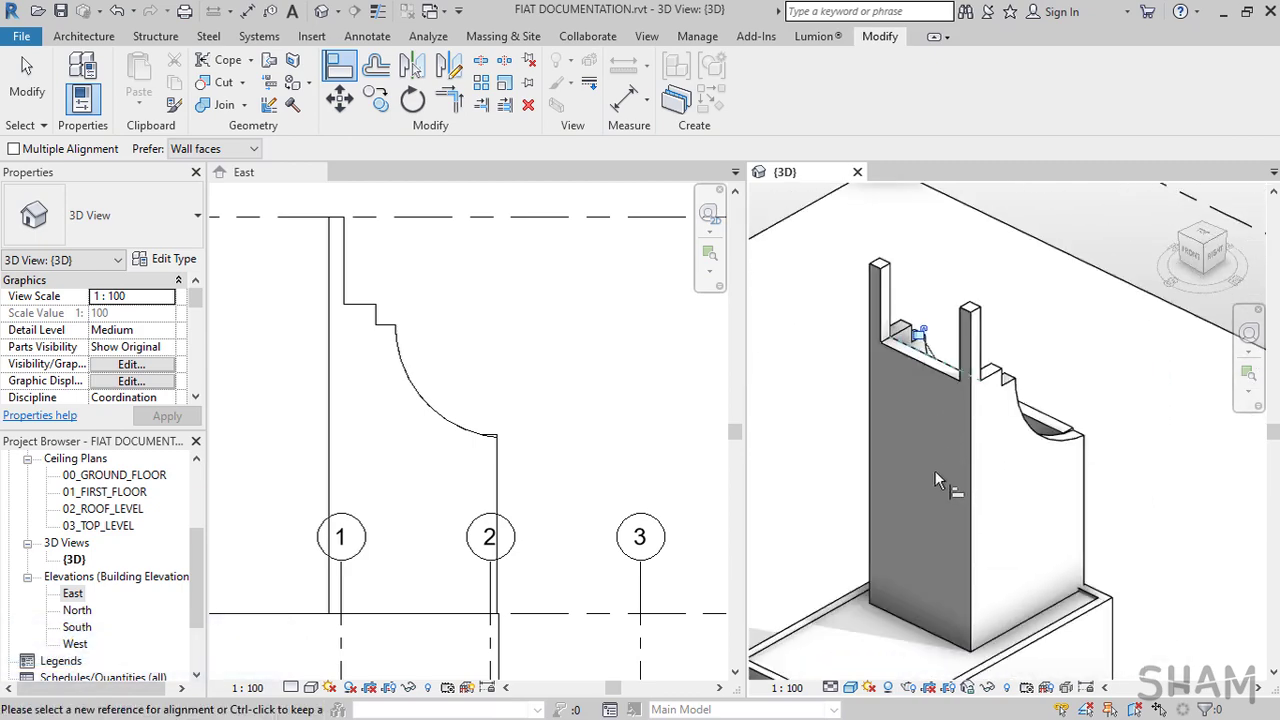
pyautogui.keyDown('shift'); pyautogui.moveTo(925, 484); pyautogui.dragTo(1004, 510, button='middle'); pyautogui.keyUp('shift')
pyautogui.scroll(1, 936, 479)
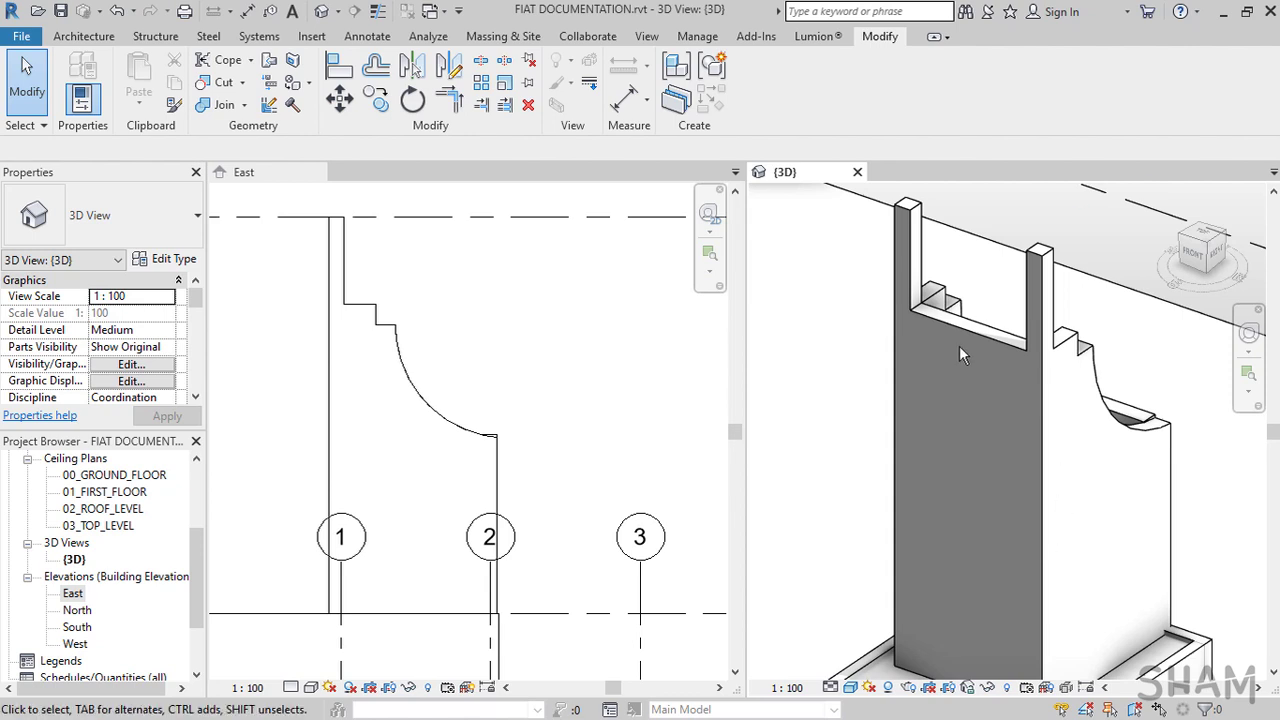
# Start an in-place model in the Walls category and accept Walls 1 as its name
pyautogui.click(84, 36)
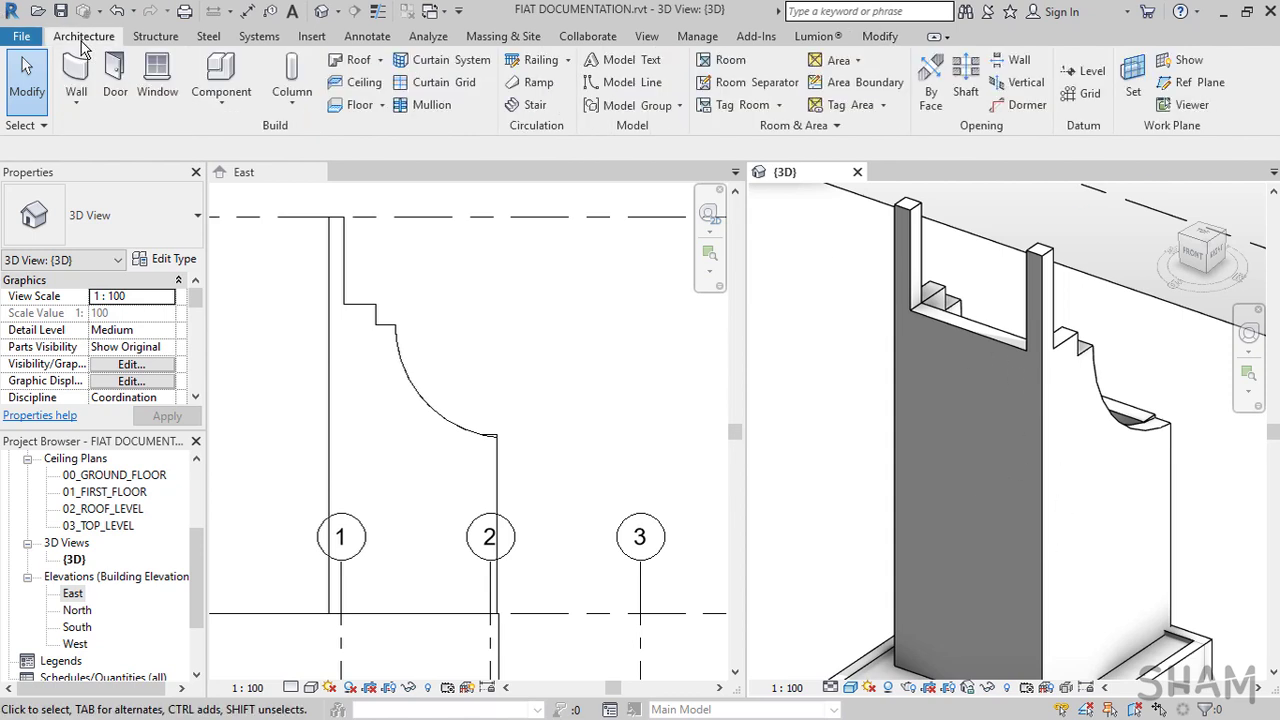
pyautogui.click(224, 78)
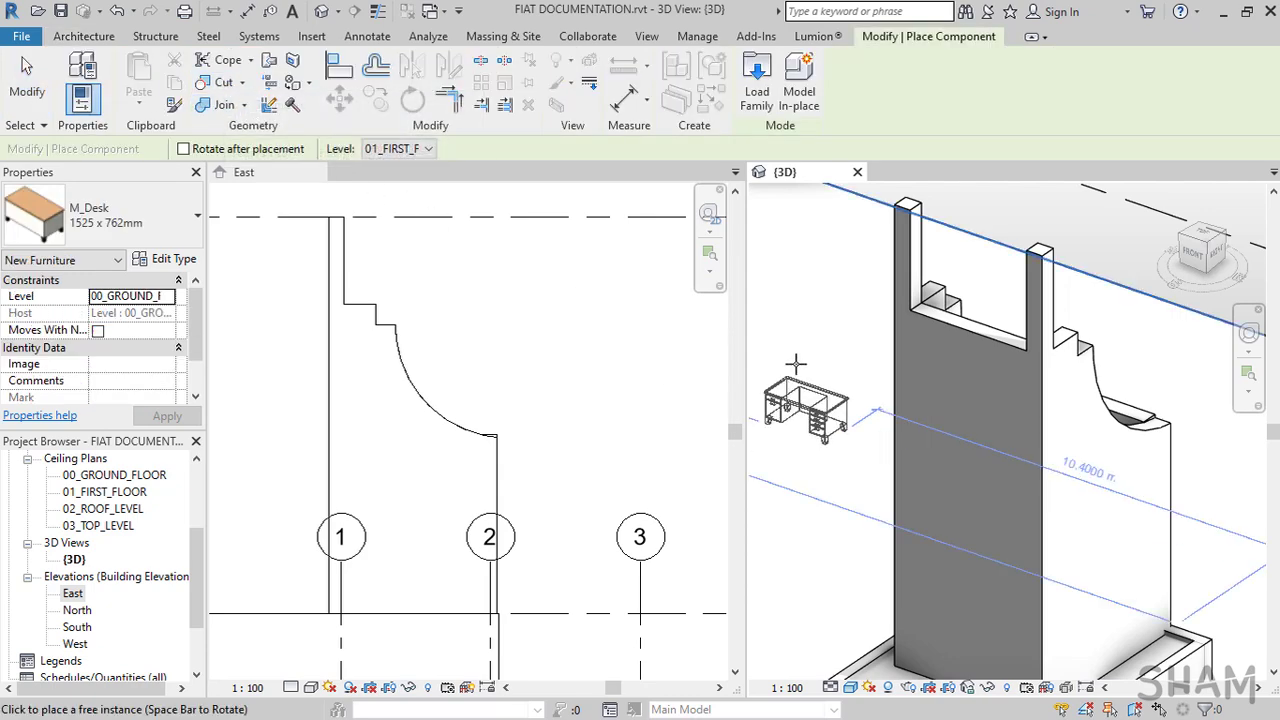
pyautogui.click(792, 100)
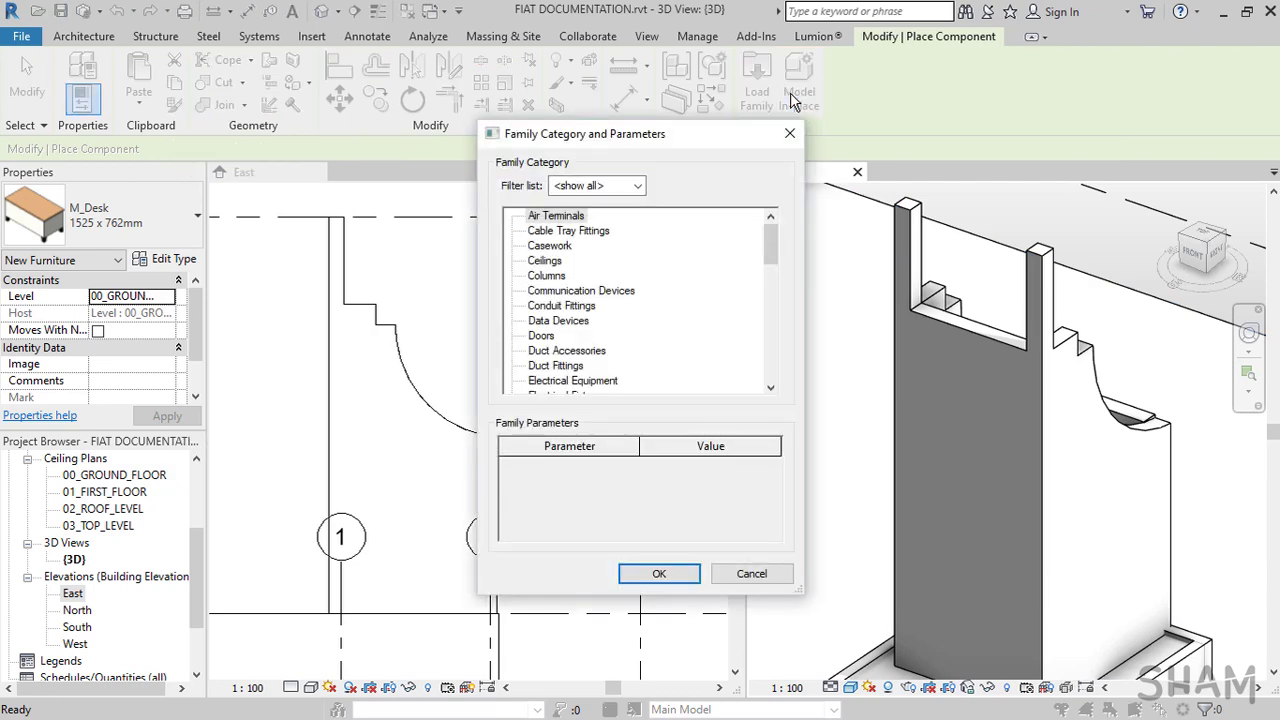
pyautogui.moveTo(688, 137); pyautogui.dragTo(546, 131)
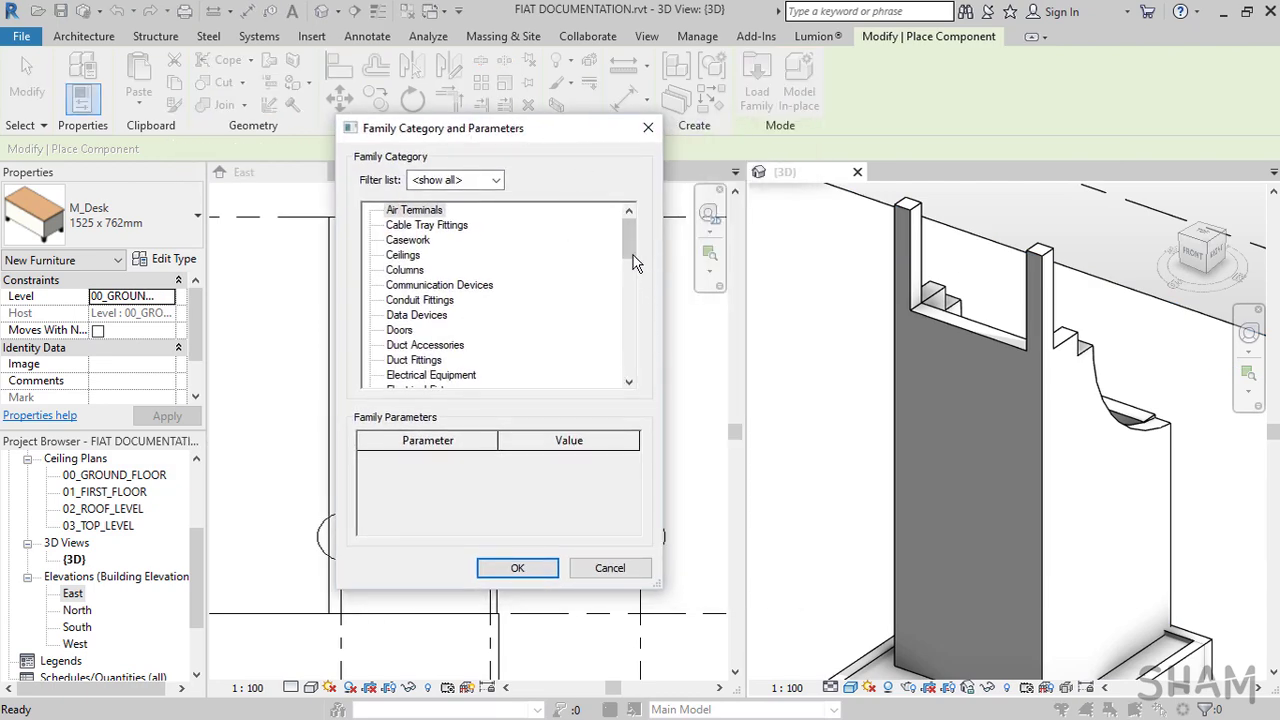
pyautogui.scroll(-12, 635, 262)
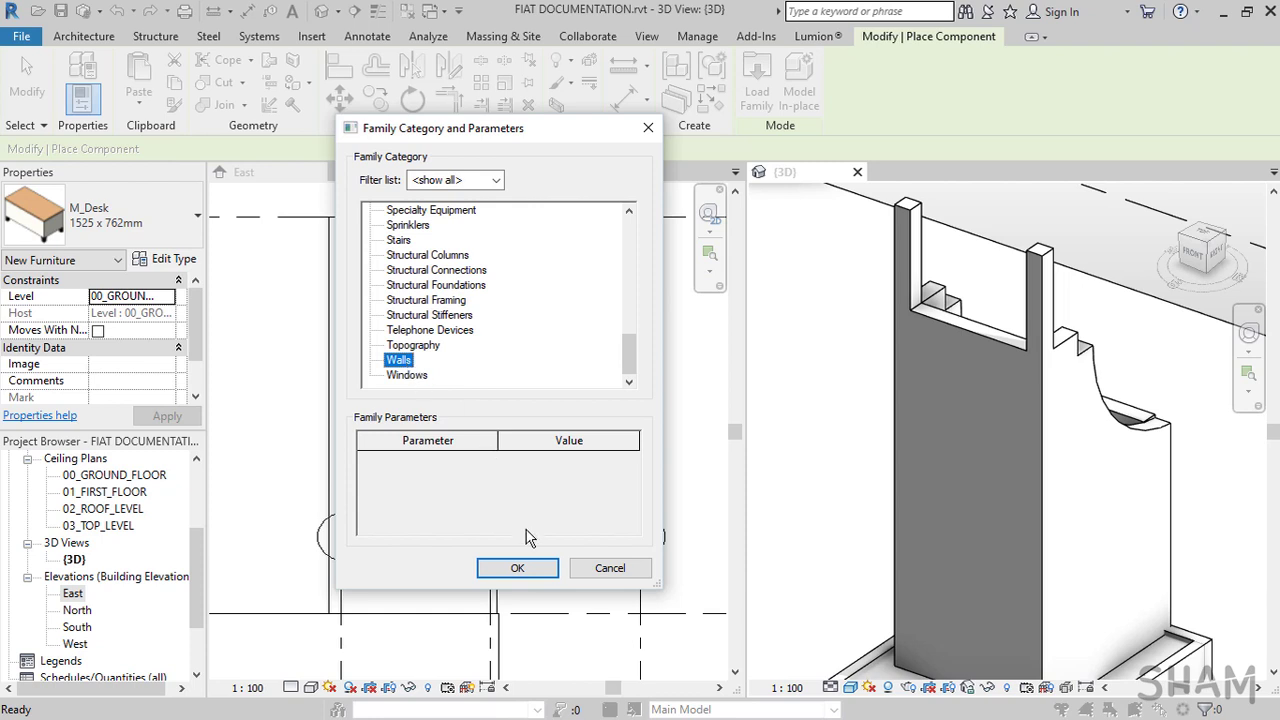
pyautogui.click(533, 567)
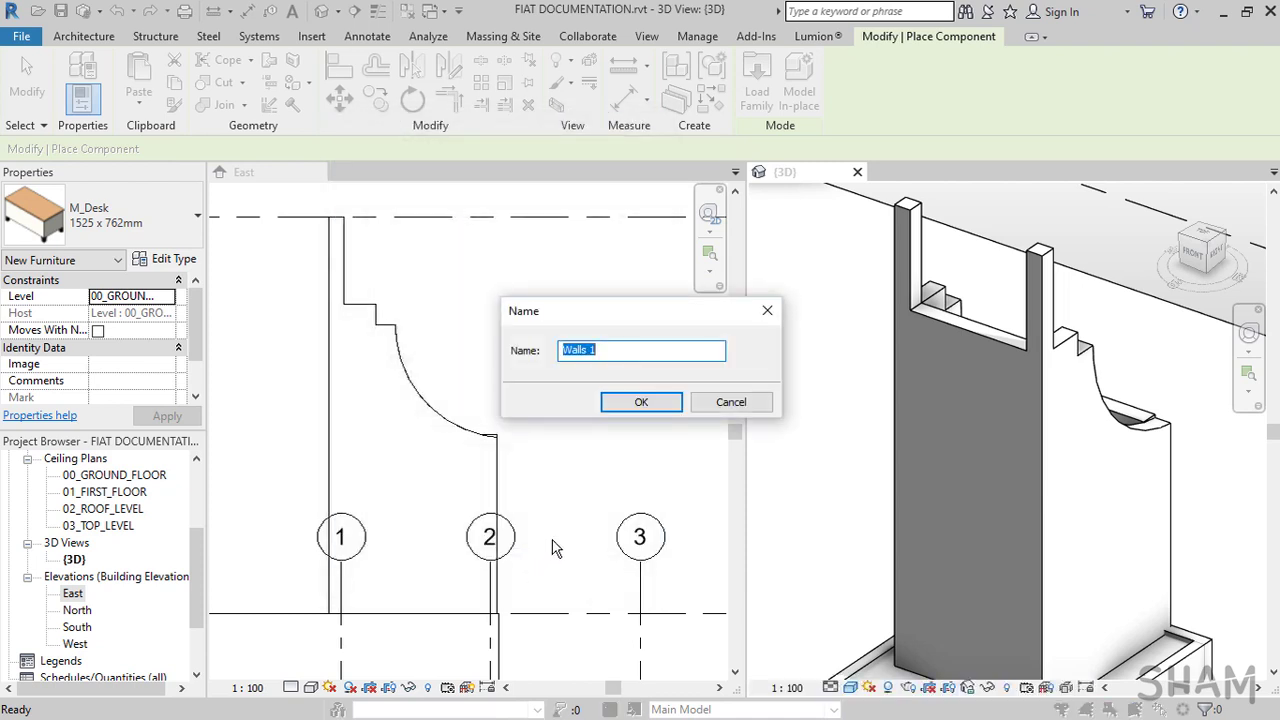
pyautogui.click(641, 403)
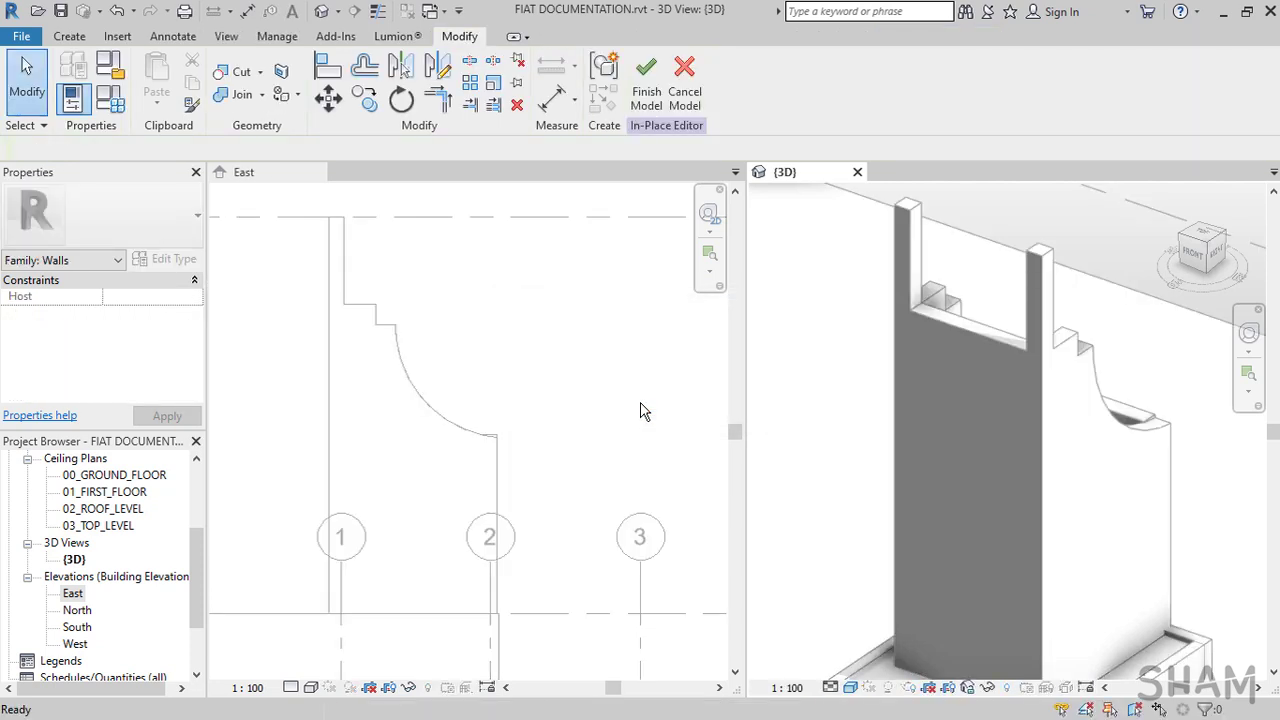
# Set the work plane by picking the outer face of the tower's end wall between the two tall posts
pyautogui.click(70, 37)
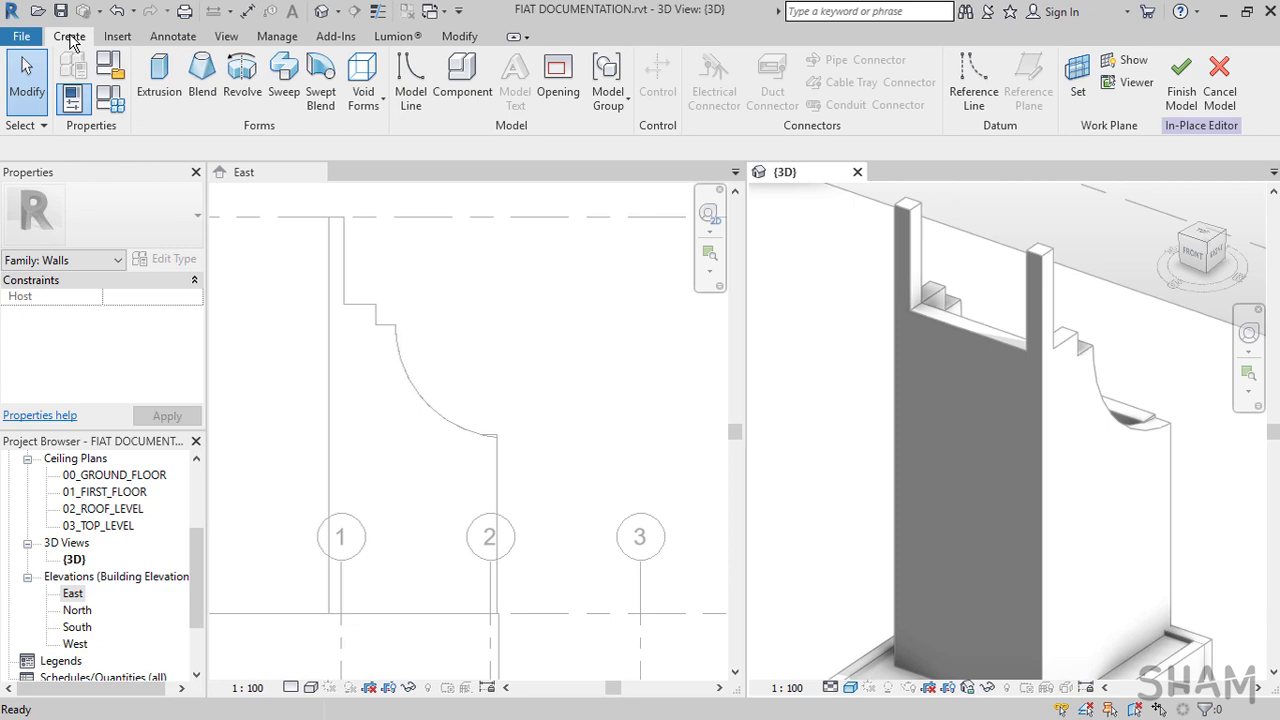
pyautogui.click(365, 100)
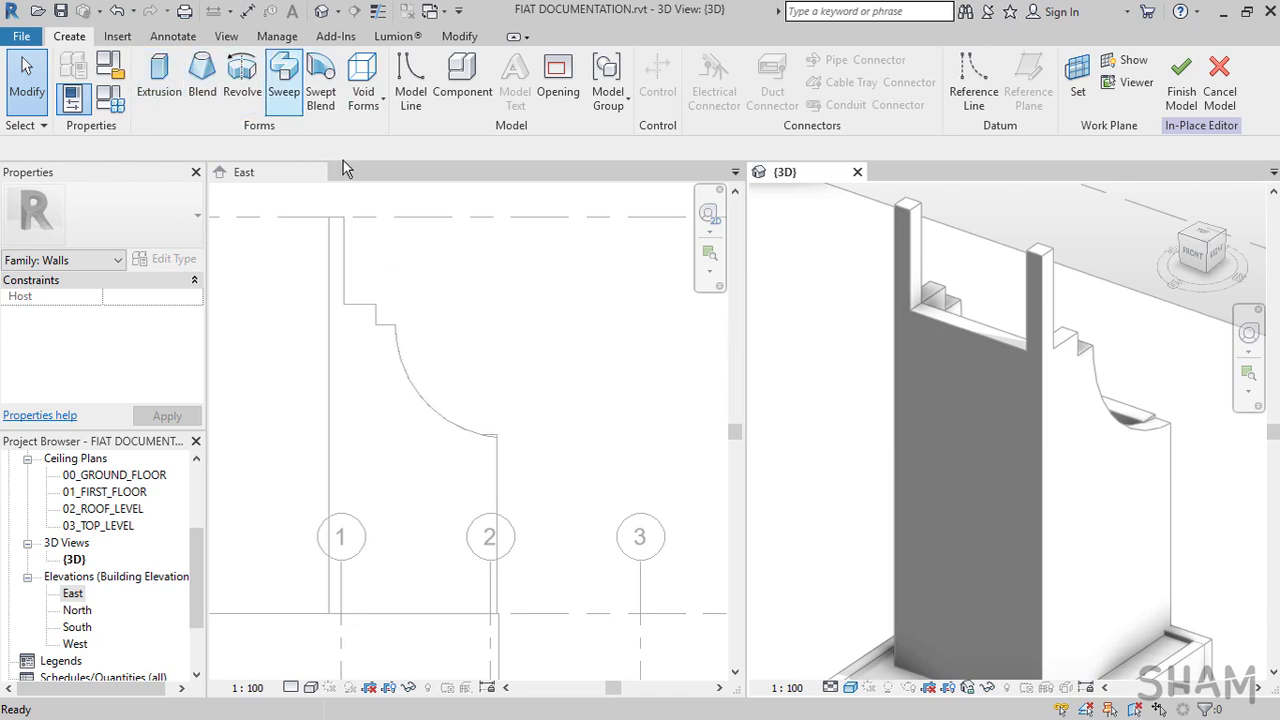
pyautogui.click(365, 100)
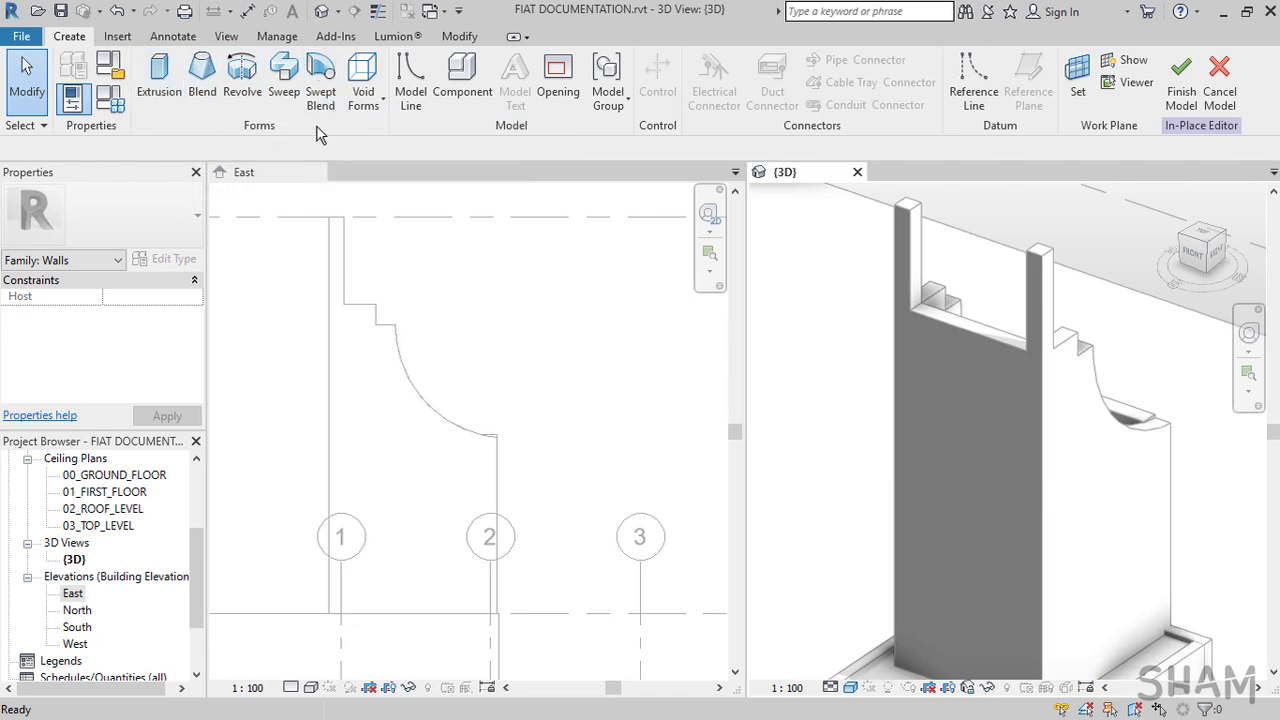
pyautogui.click(365, 100)
pyautogui.click(1077, 88)
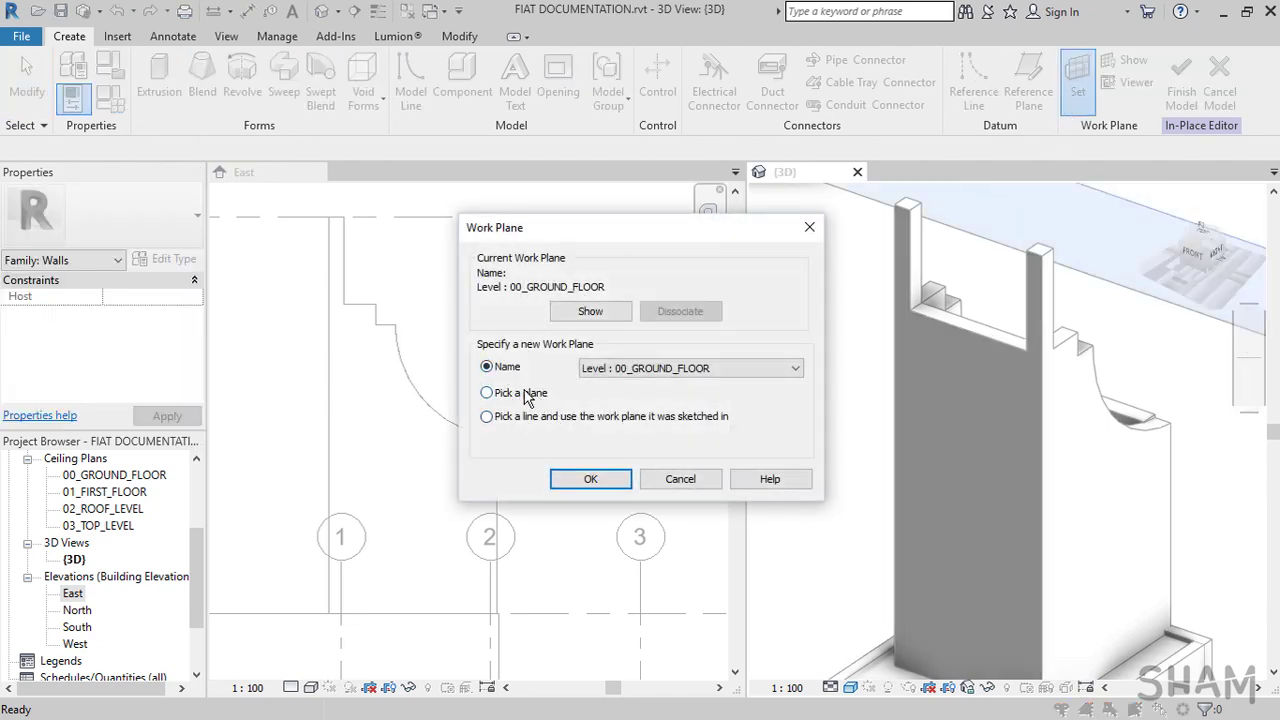
pyautogui.click(589, 480)
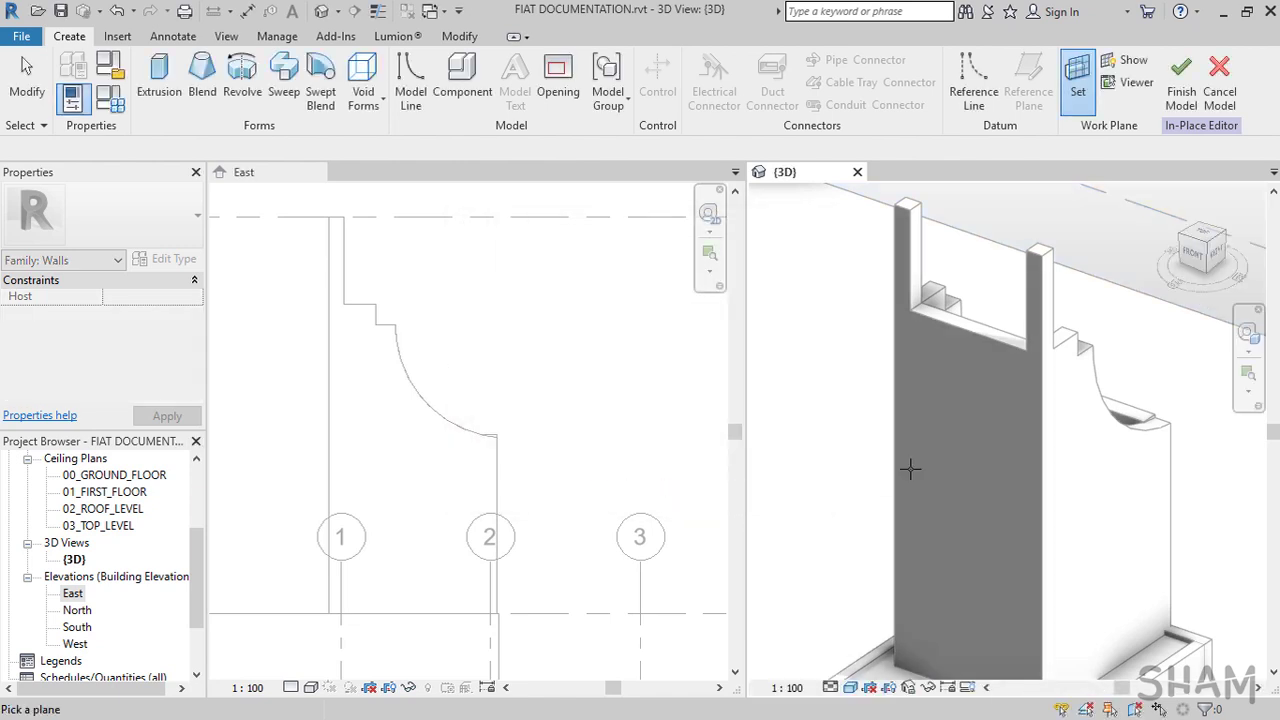
pyautogui.click(995, 345)
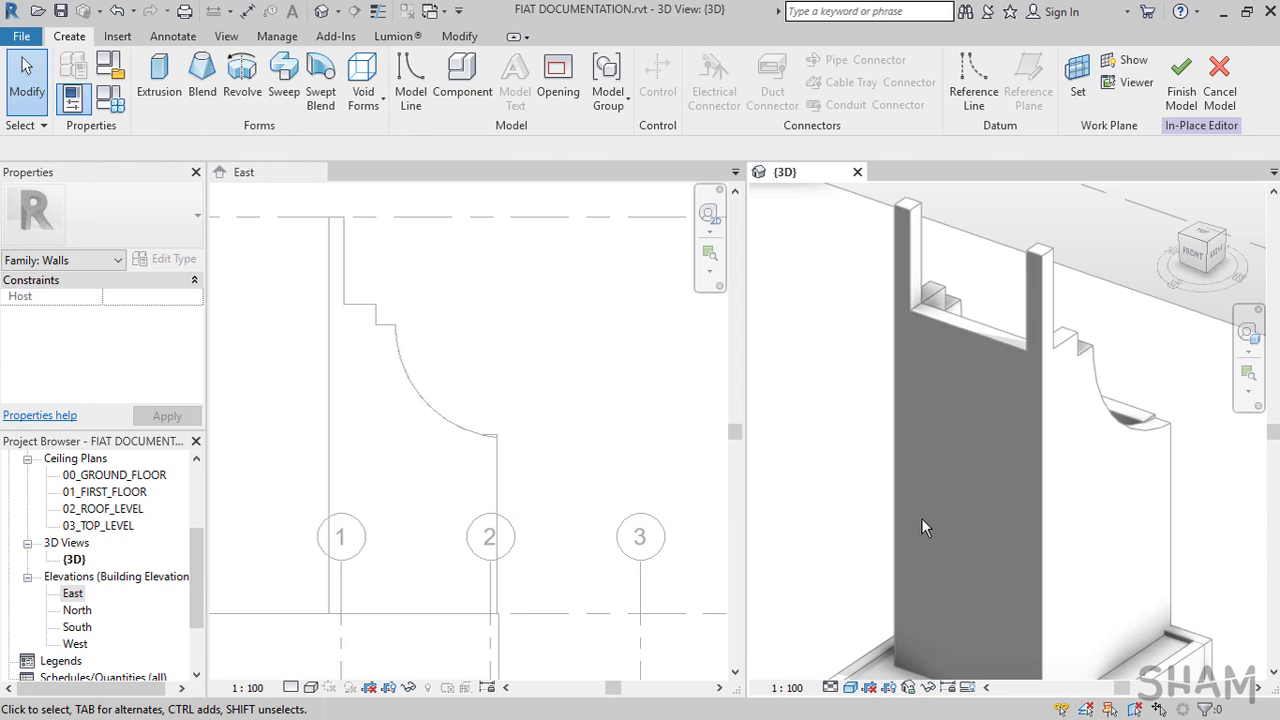
# Start a void extrusion sketch in the front view and pick a horizontal line offset 4.17 m above the tower wall's base
pyautogui.click(363, 88)
pyautogui.click(413, 136)
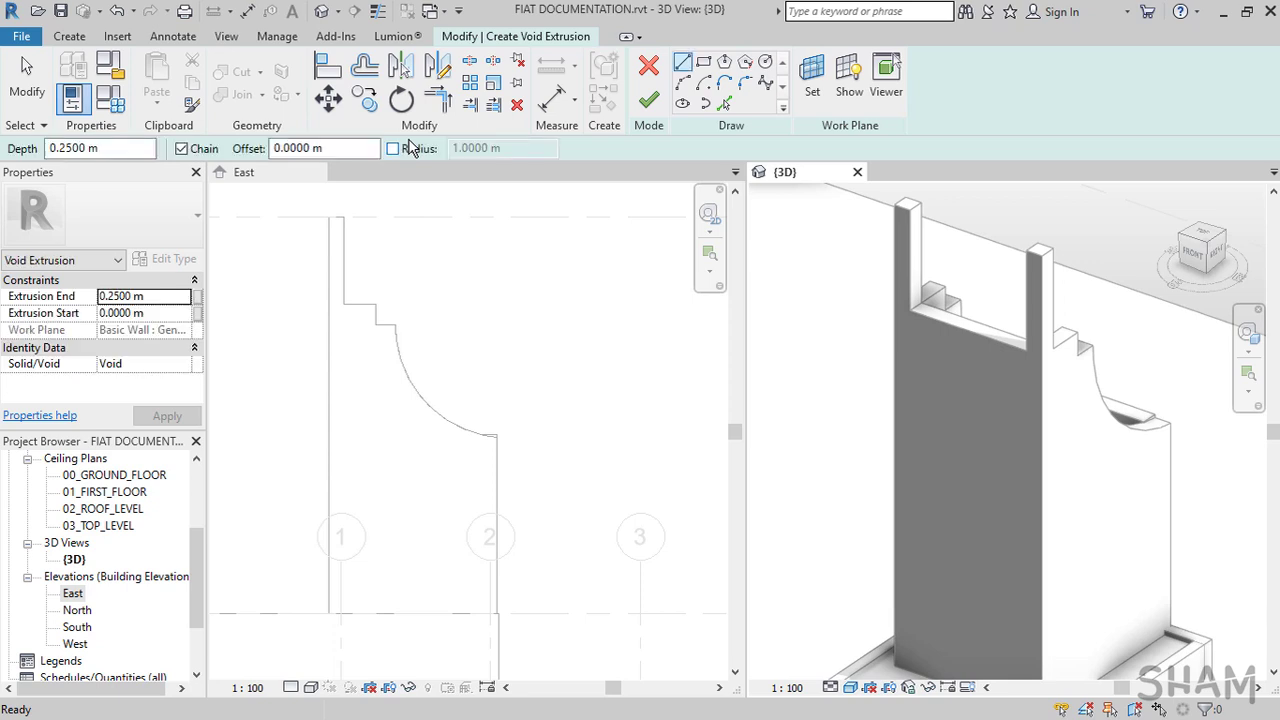
pyautogui.click(725, 103)
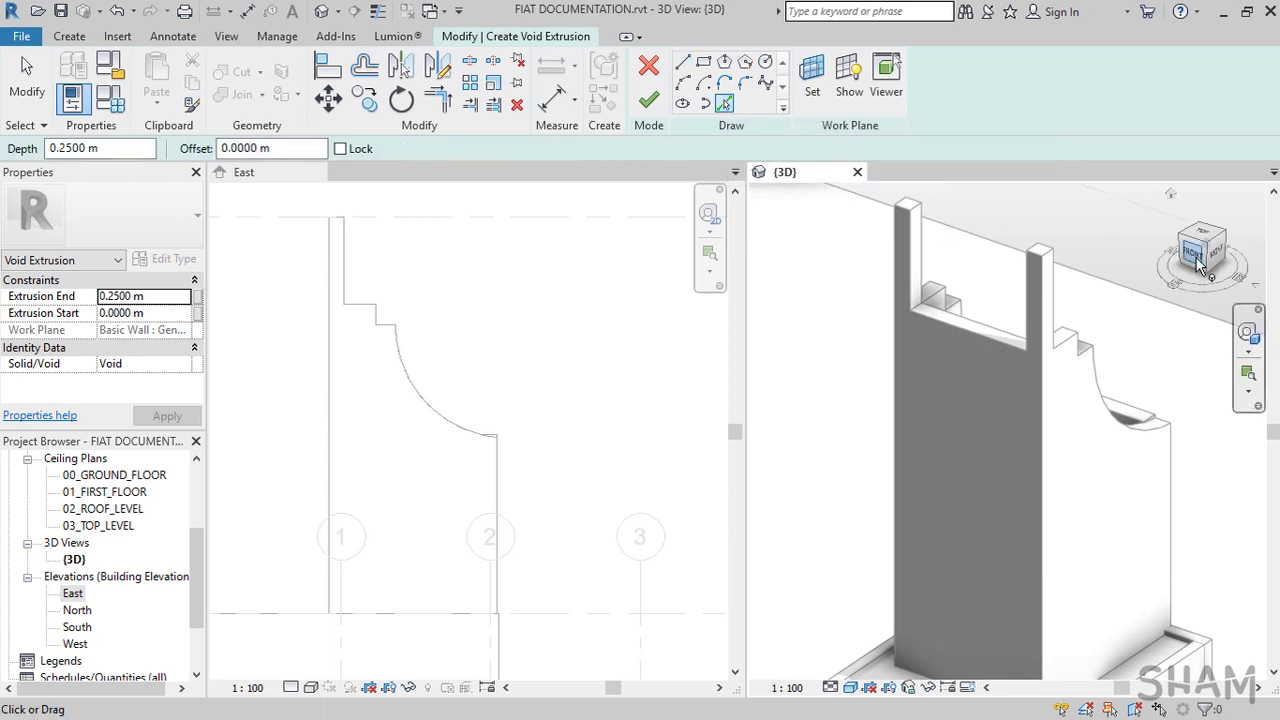
pyautogui.click(1200, 264)
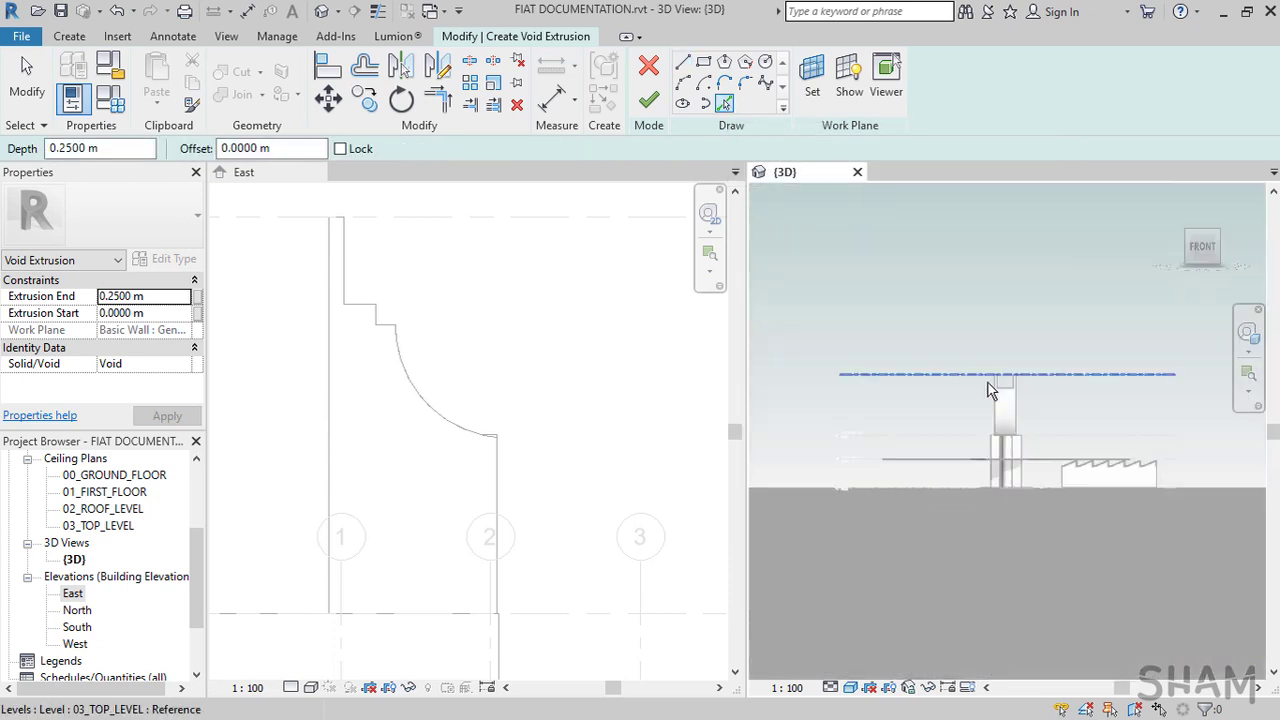
pyautogui.scroll(5, 1020, 434)
pyautogui.moveTo(1020, 451); pyautogui.dragTo(956, 430, button='middle')
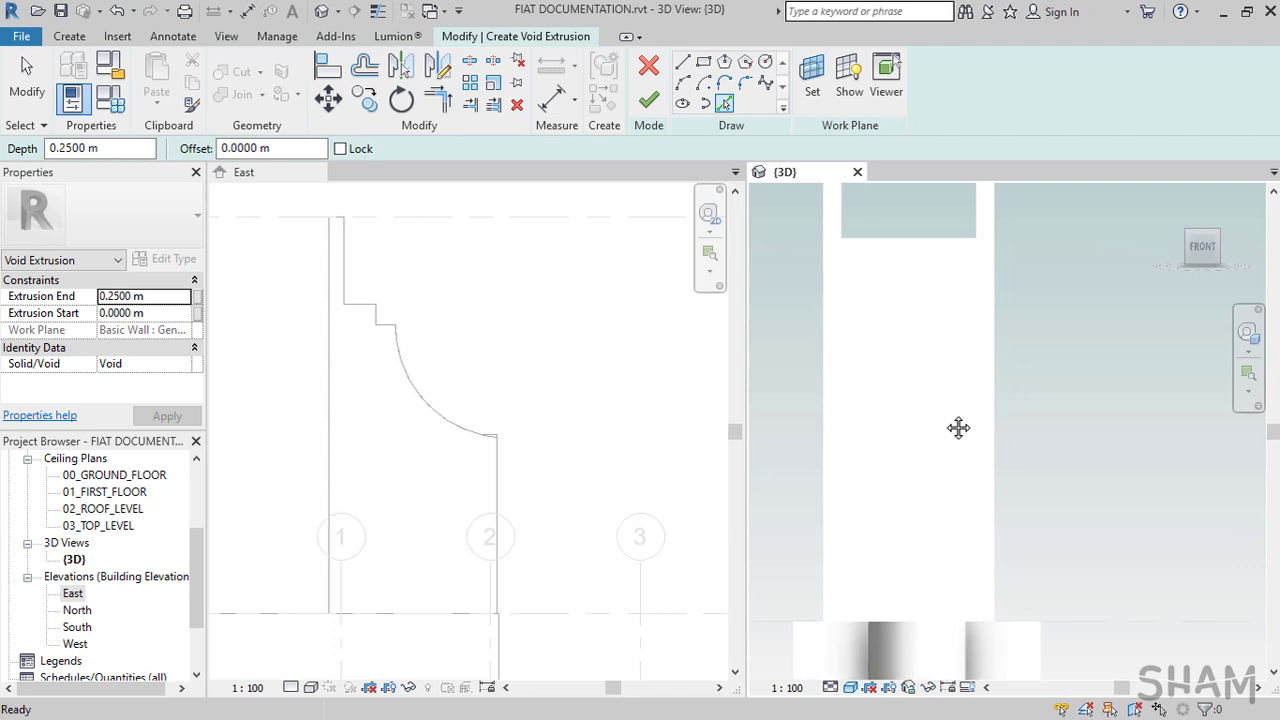
pyautogui.scroll(1, 956, 430)
pyautogui.moveTo(280, 149); pyautogui.dragTo(206, 142)
pyautogui.write('4.17')
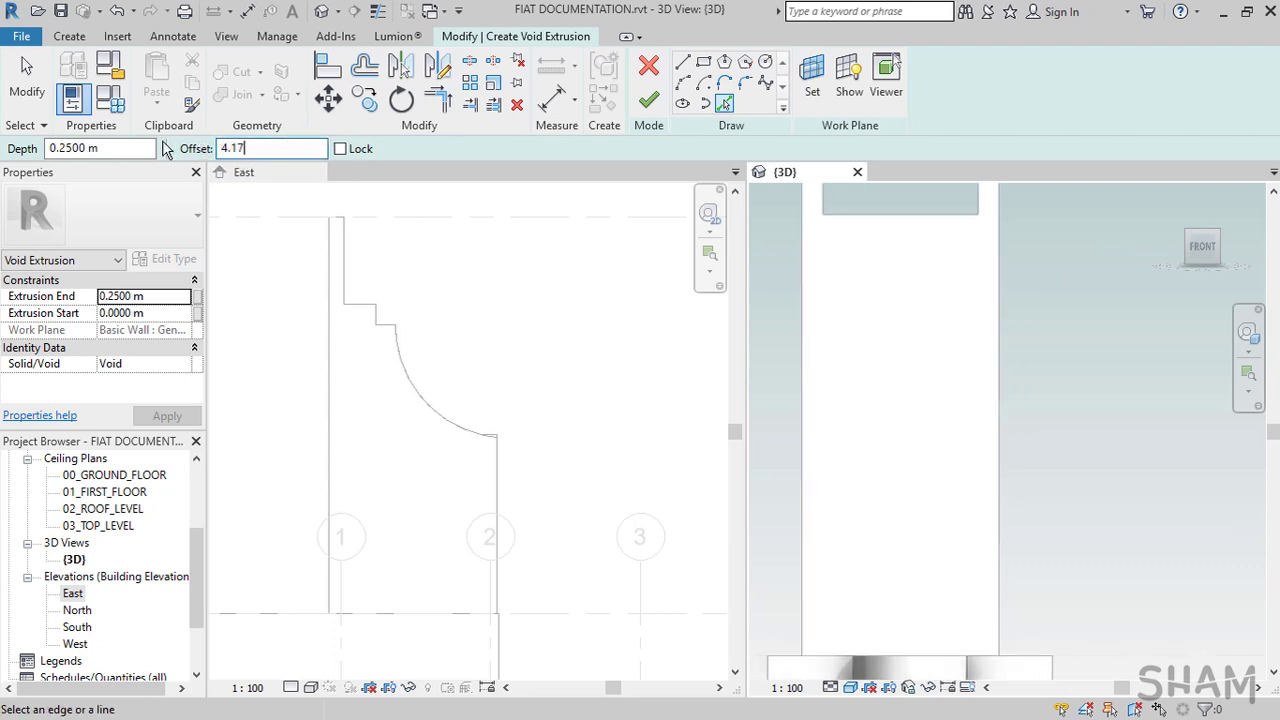
pyautogui.press('Return')
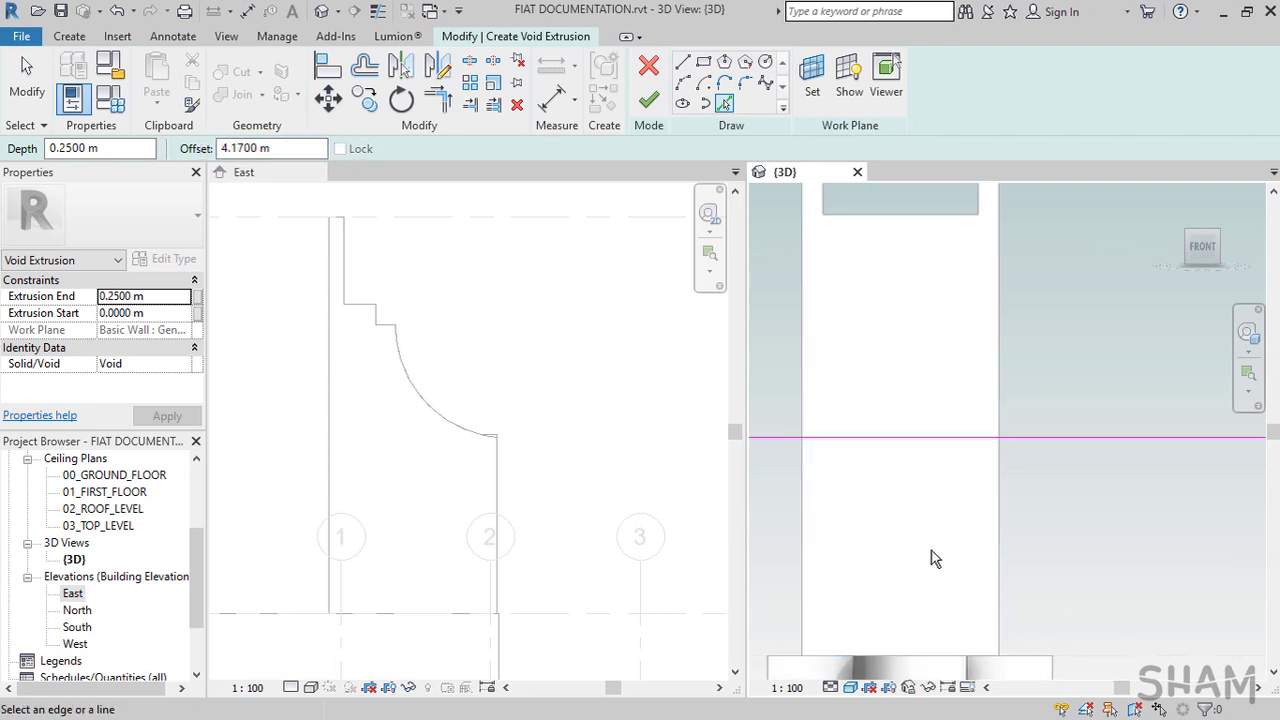
# Add two more horizontal sketch lines, offset 1.11 m above the first line and 3.16 m above the second
pyautogui.moveTo(290, 149); pyautogui.dragTo(214, 148)
pyautogui.write('1.11')
pyautogui.press('Return')
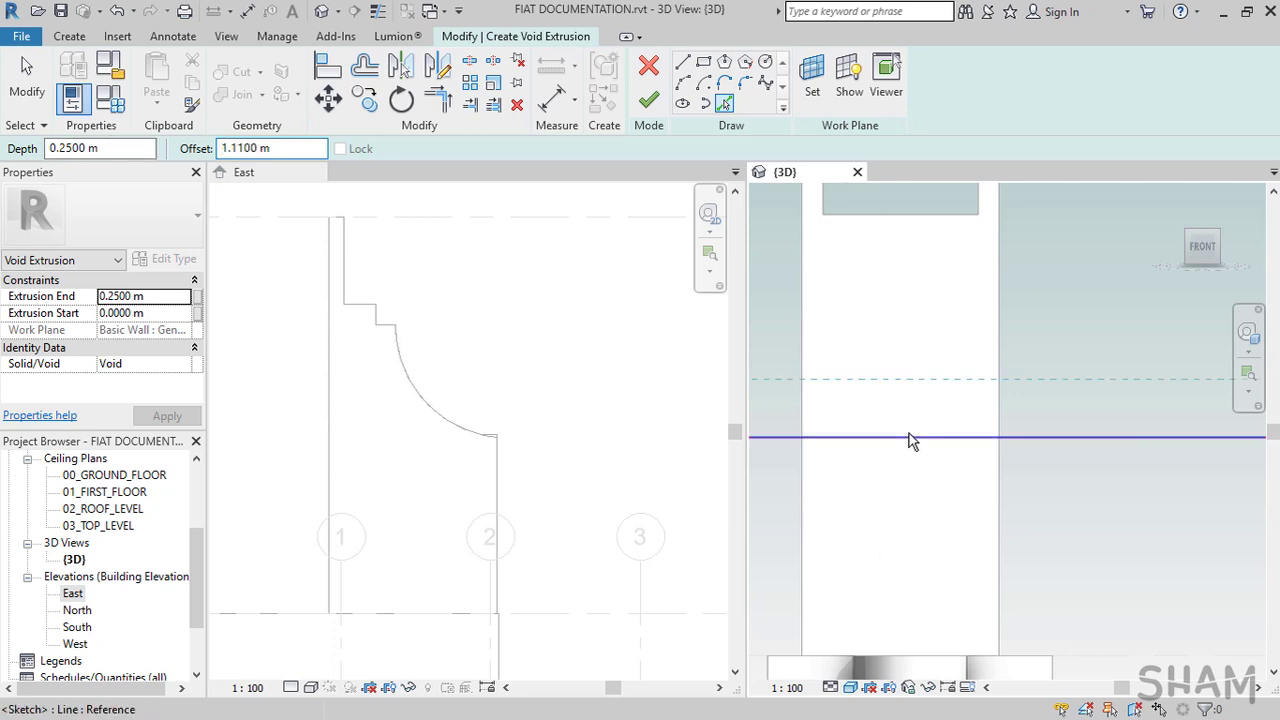
pyautogui.click(909, 437)
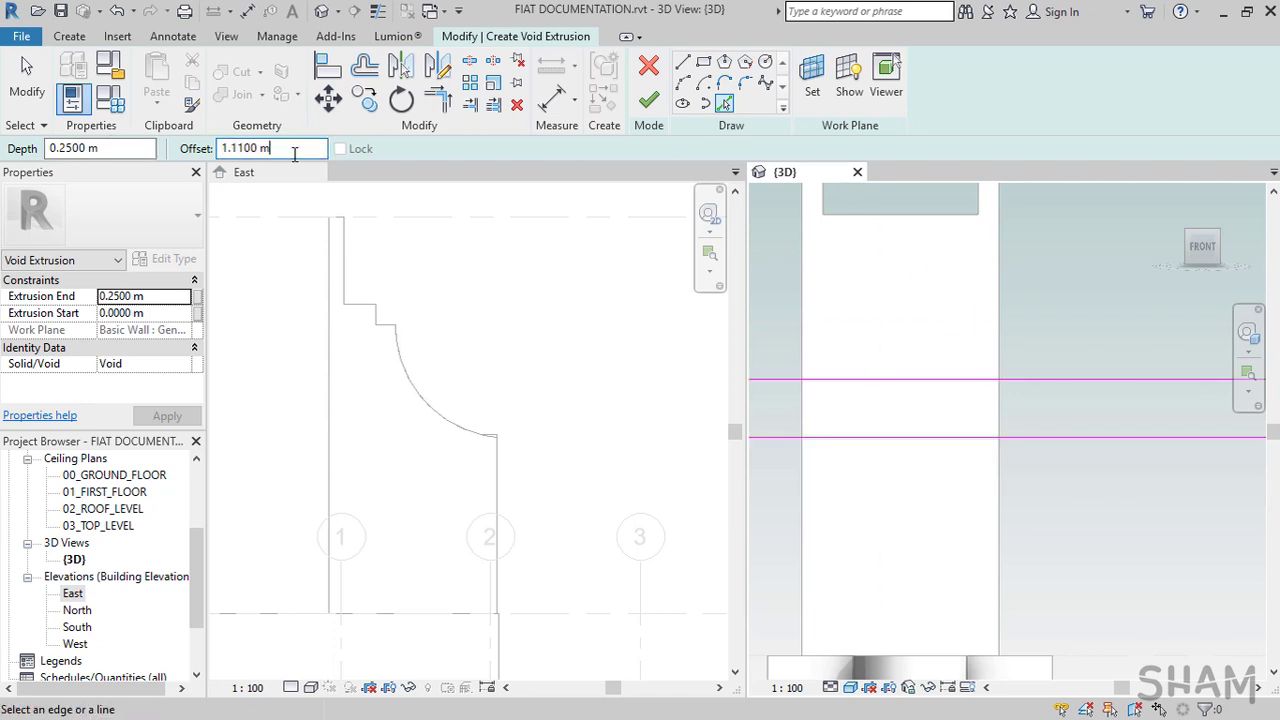
pyautogui.moveTo(294, 155); pyautogui.dragTo(88, 148)
pyautogui.write('3.16')
pyautogui.press('Return')
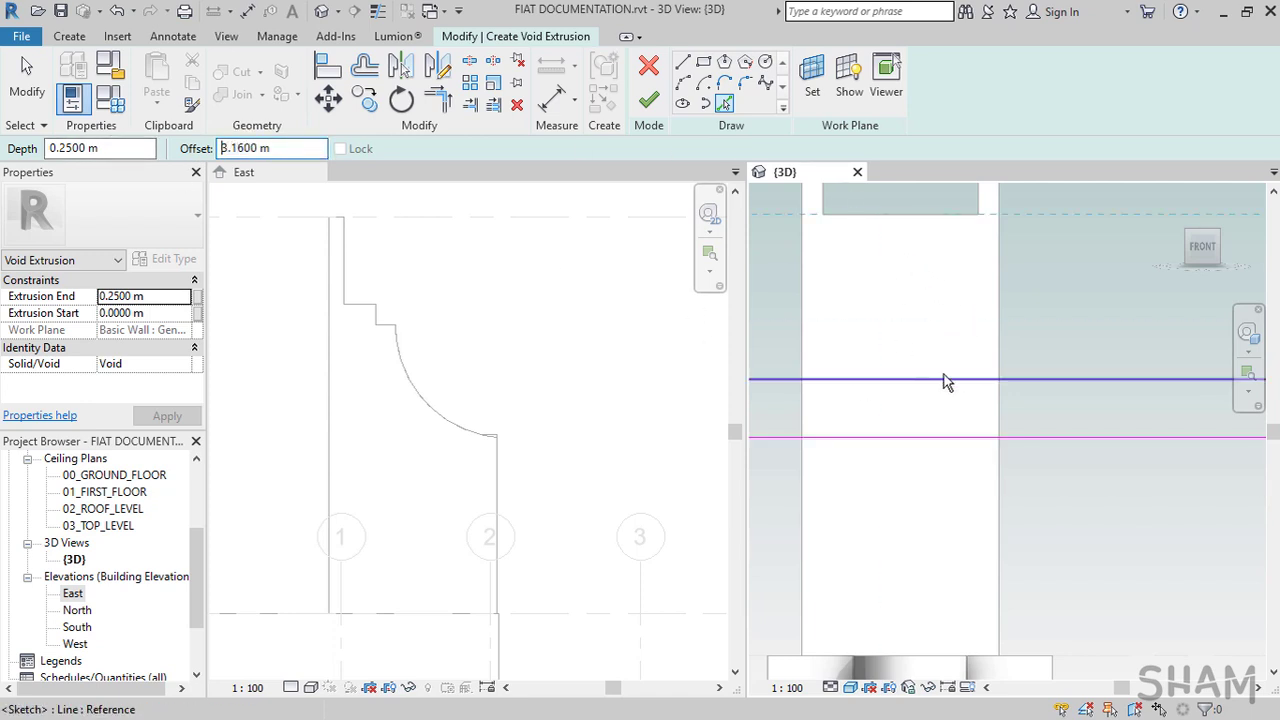
pyautogui.click(940, 378)
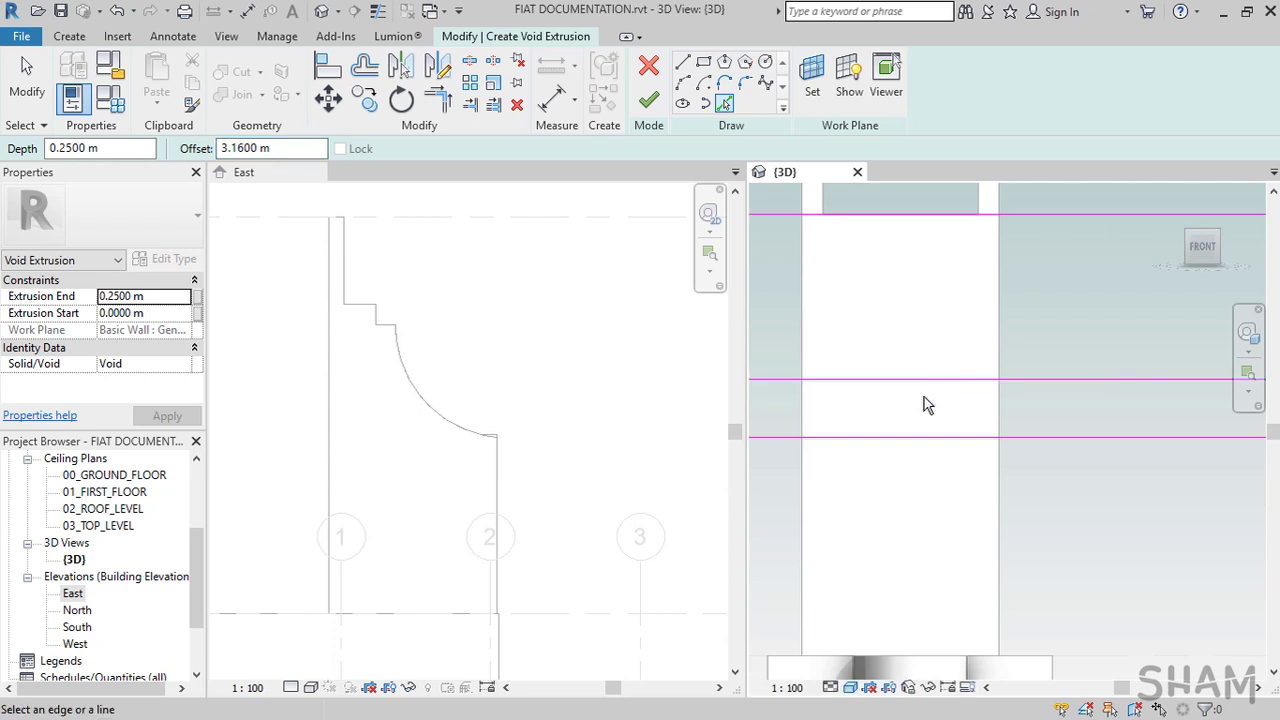
# Add two vertical sketch lines, offset 0.40 m inward from the wall's right edge and 0.13 m inward from that line
pyautogui.moveTo(294, 156); pyautogui.dragTo(88, 148)
pyautogui.write('0.4')
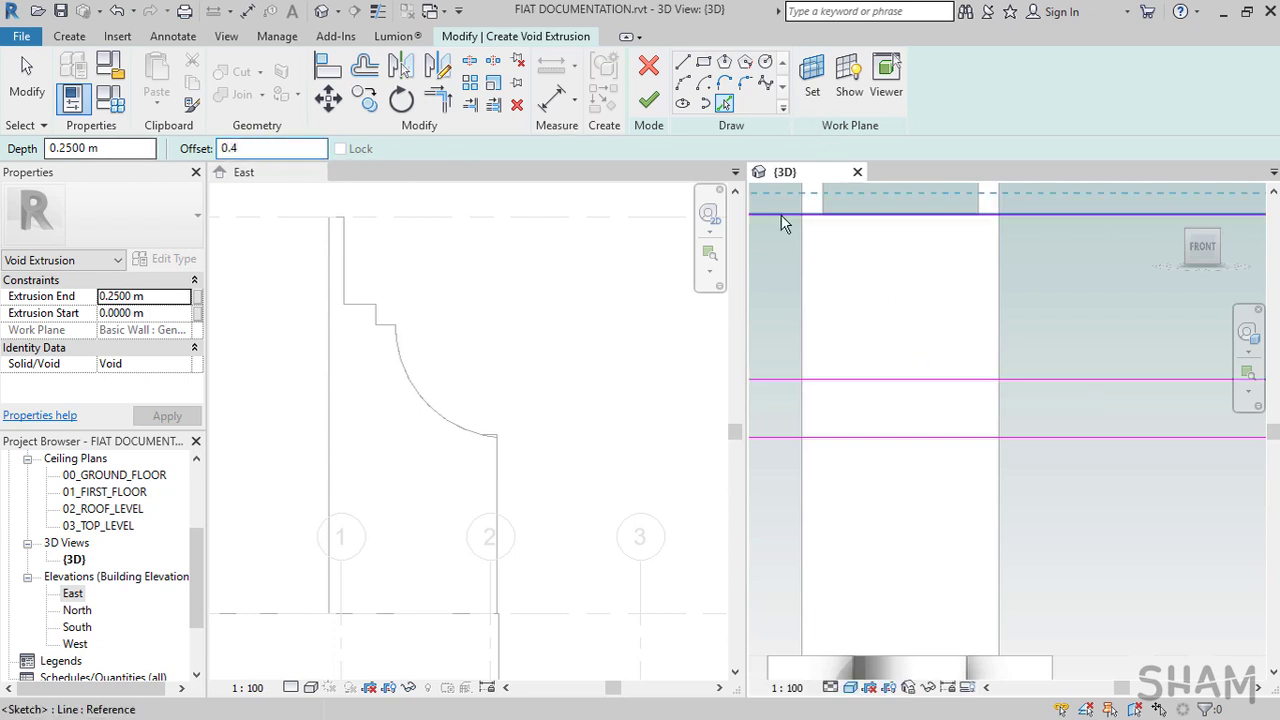
pyautogui.press('Return')
pyautogui.click(996, 291)
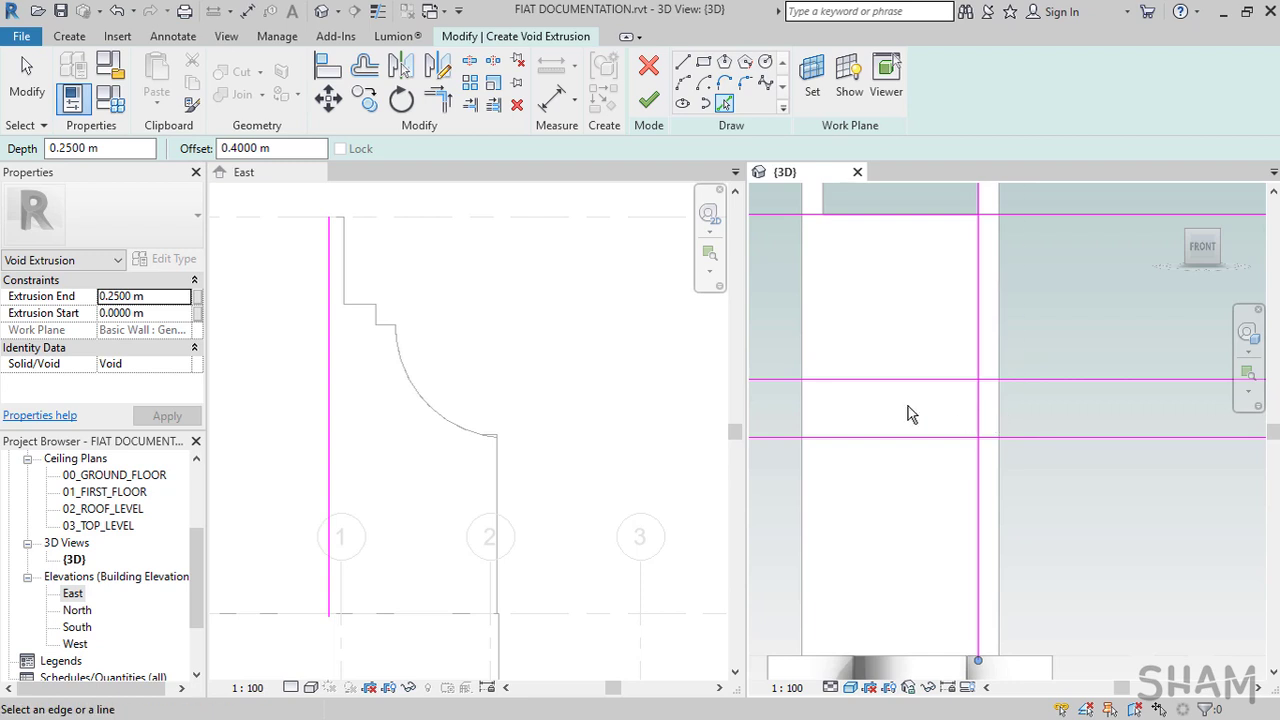
pyautogui.moveTo(290, 150); pyautogui.dragTo(212, 133)
pyautogui.write('0.')
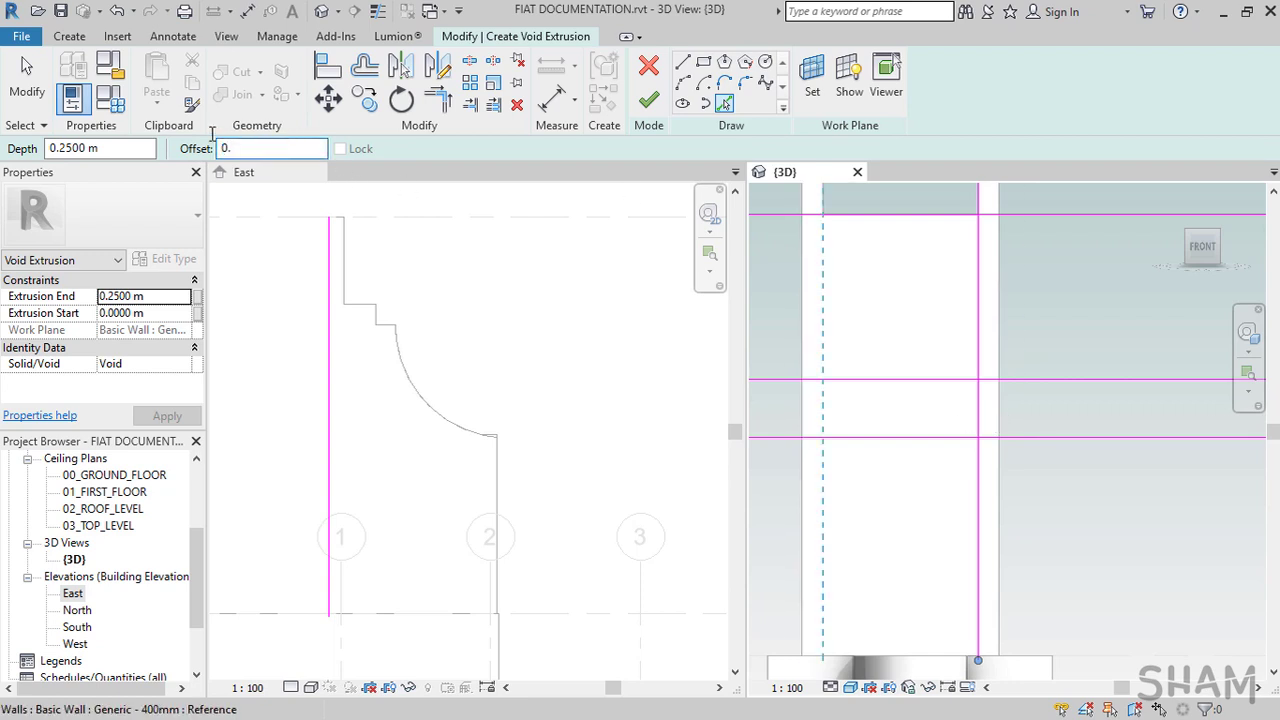
pyautogui.click(971, 297)
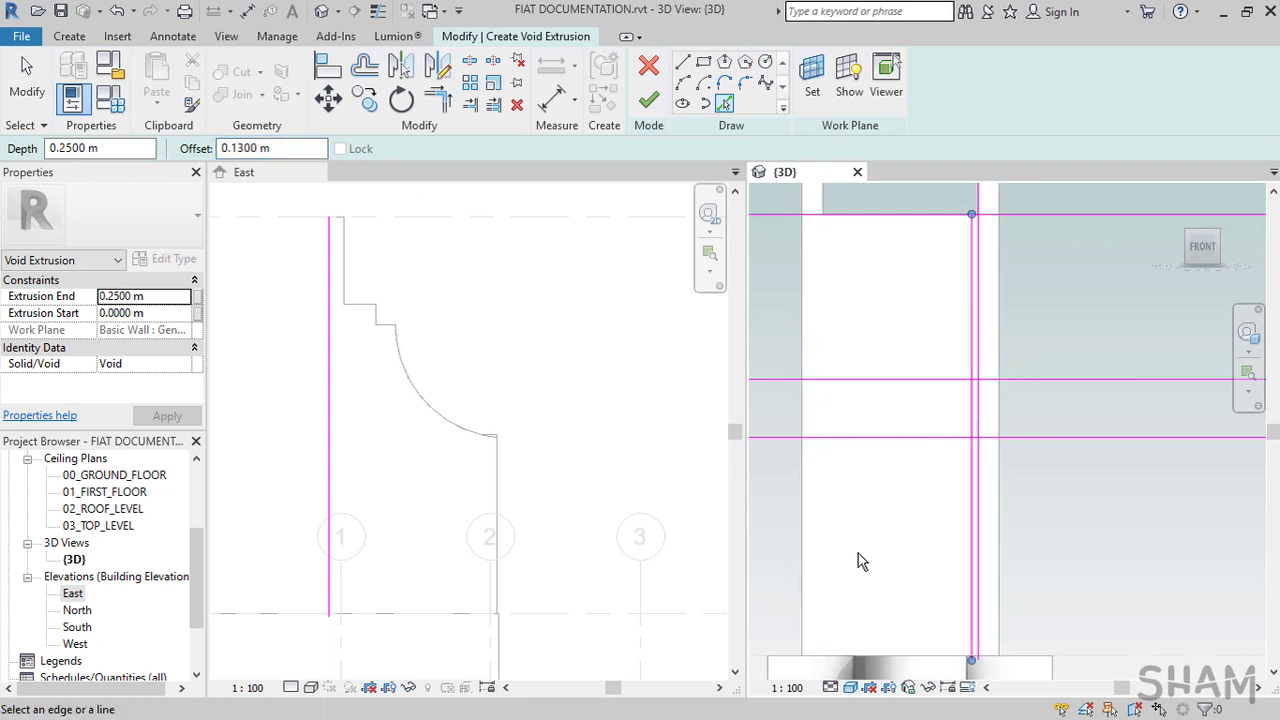
# Trim the two vertical lines against the three horizontal lines into a stepped right side for the void profile
pyautogui.press('t')
pyautogui.press('r')
pyautogui.scroll(3, 974, 400)
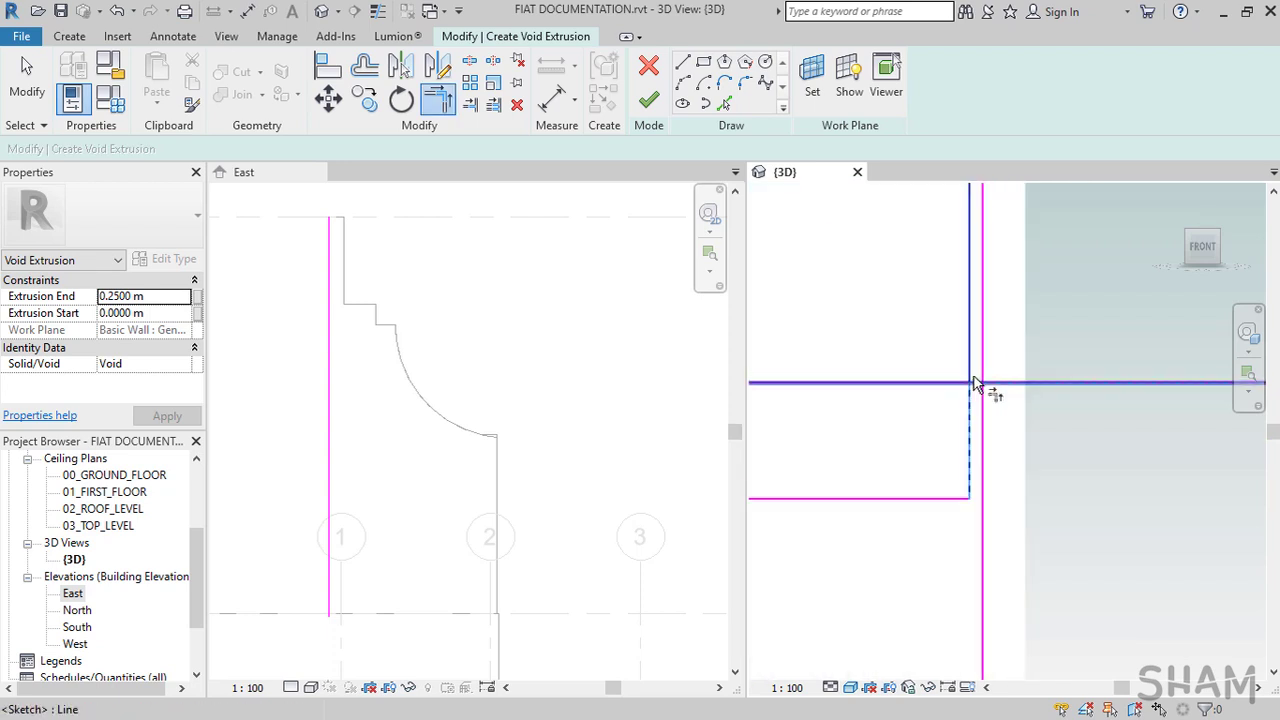
pyautogui.click(977, 384)
pyautogui.click(983, 358)
pyautogui.scroll(-1, 986, 352)
pyautogui.moveTo(986, 352); pyautogui.dragTo(983, 580, button='middle')
pyautogui.click(981, 405)
pyautogui.click(954, 382)
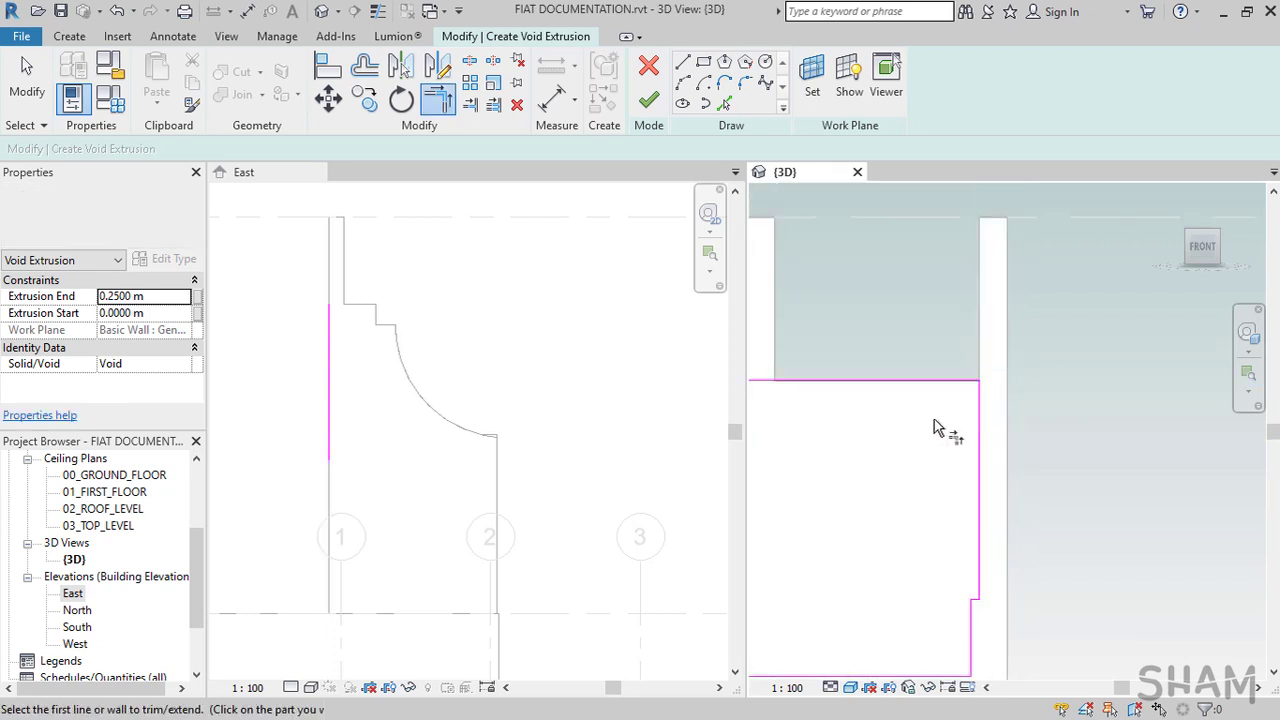
# Shorten the profile's top line to the left post's inner edge using a 0.40 m vertical helper line, and delete the helper
pyautogui.scroll(-1, 925, 440)
pyautogui.moveTo(914, 458)
pyautogui.mouseDown(button='middle')
pyautogui.moveTo(1005, 406)
pyautogui.moveTo(934, 399)
pyautogui.mouseUp(button='middle')
pyautogui.scroll(1, 929, 403)
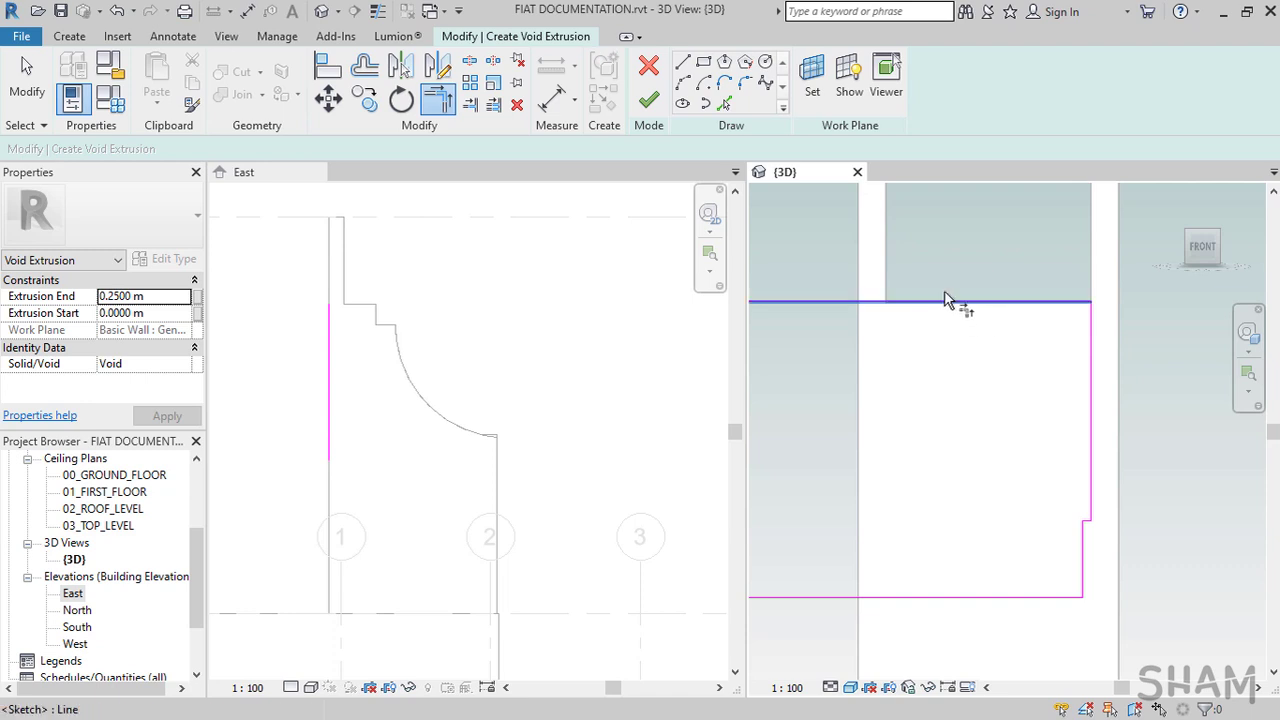
pyautogui.click(682, 62)
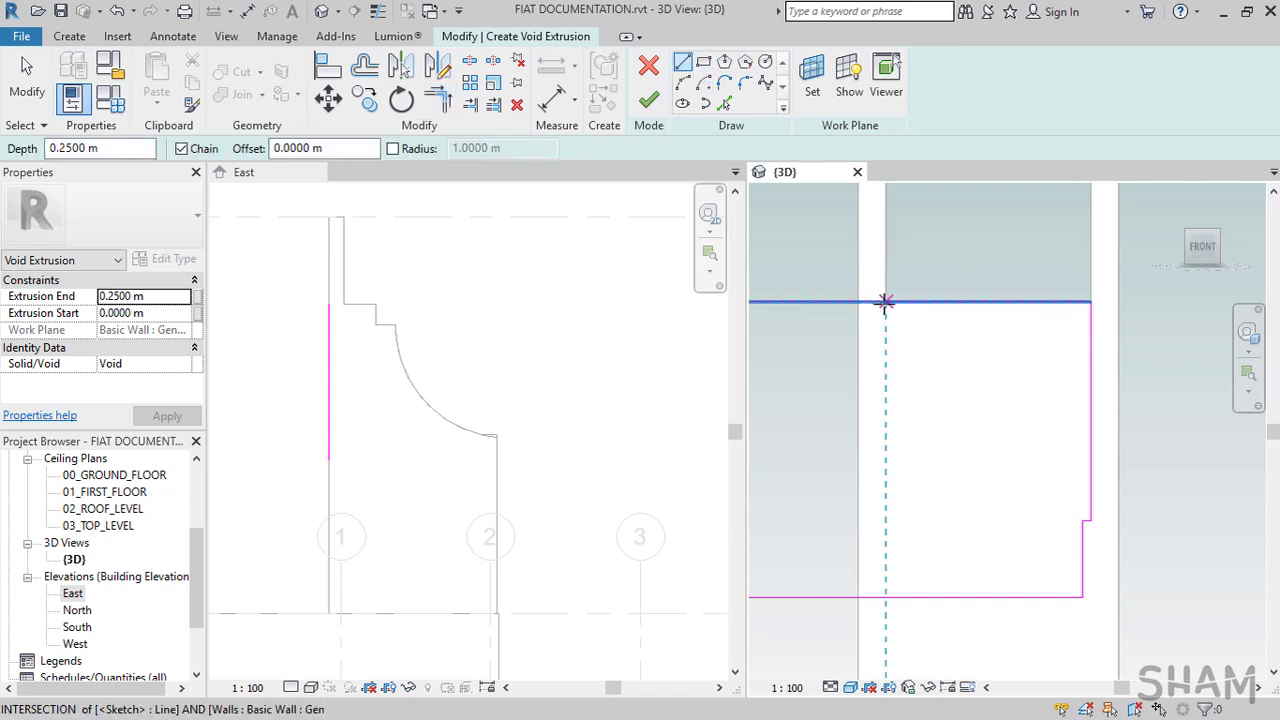
pyautogui.click(886, 328)
pyautogui.press('t')
pyautogui.press('r')
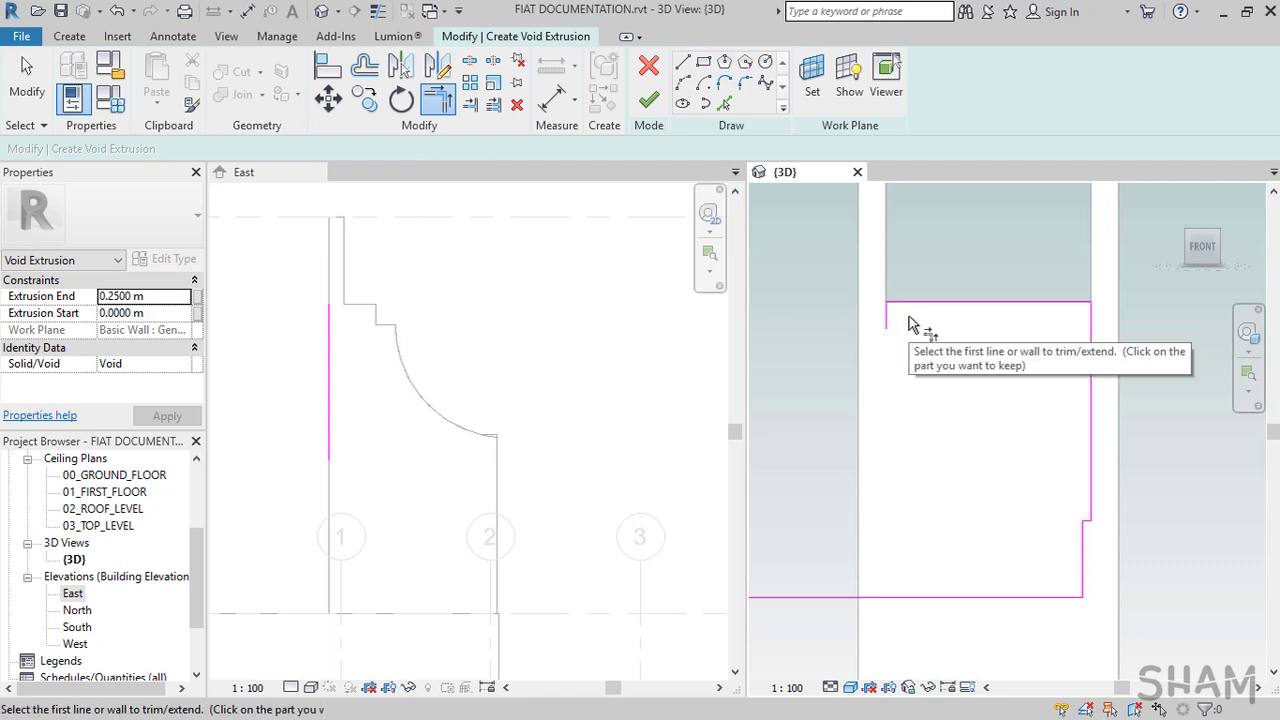
pyautogui.press('Escape')
pyautogui.moveTo(880, 286); pyautogui.dragTo(940, 370)
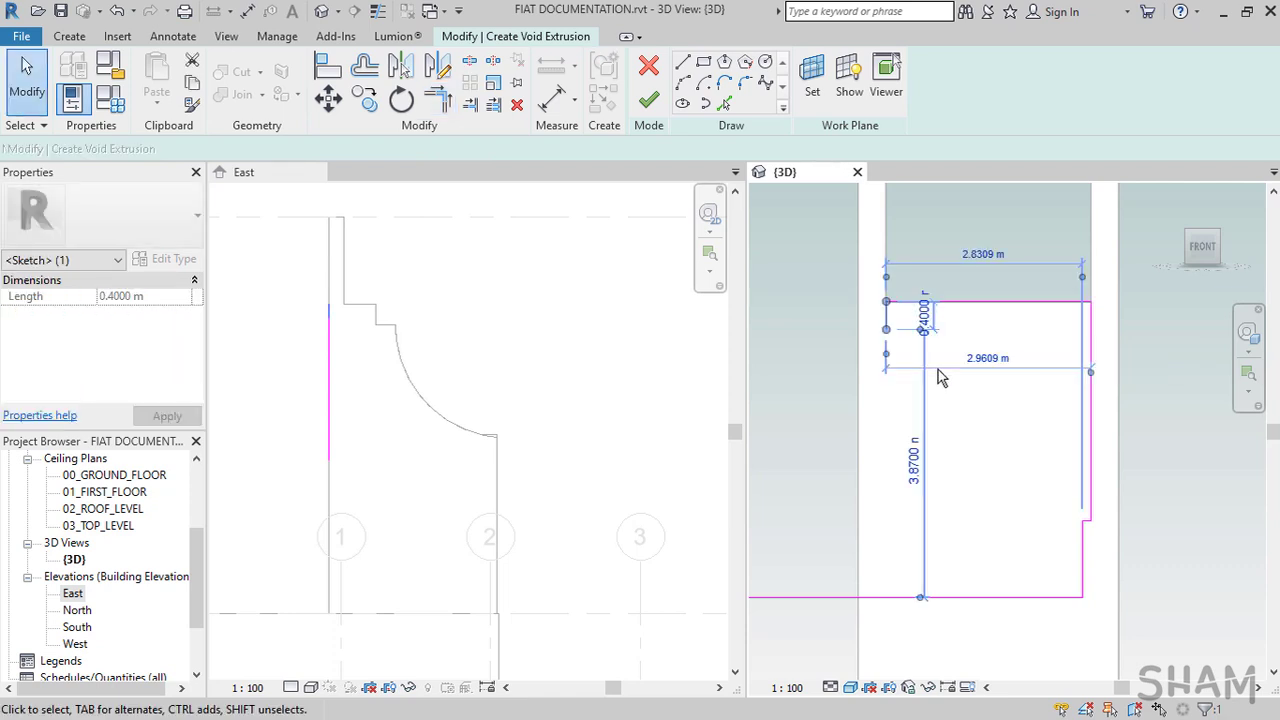
pyautogui.press('Delete')
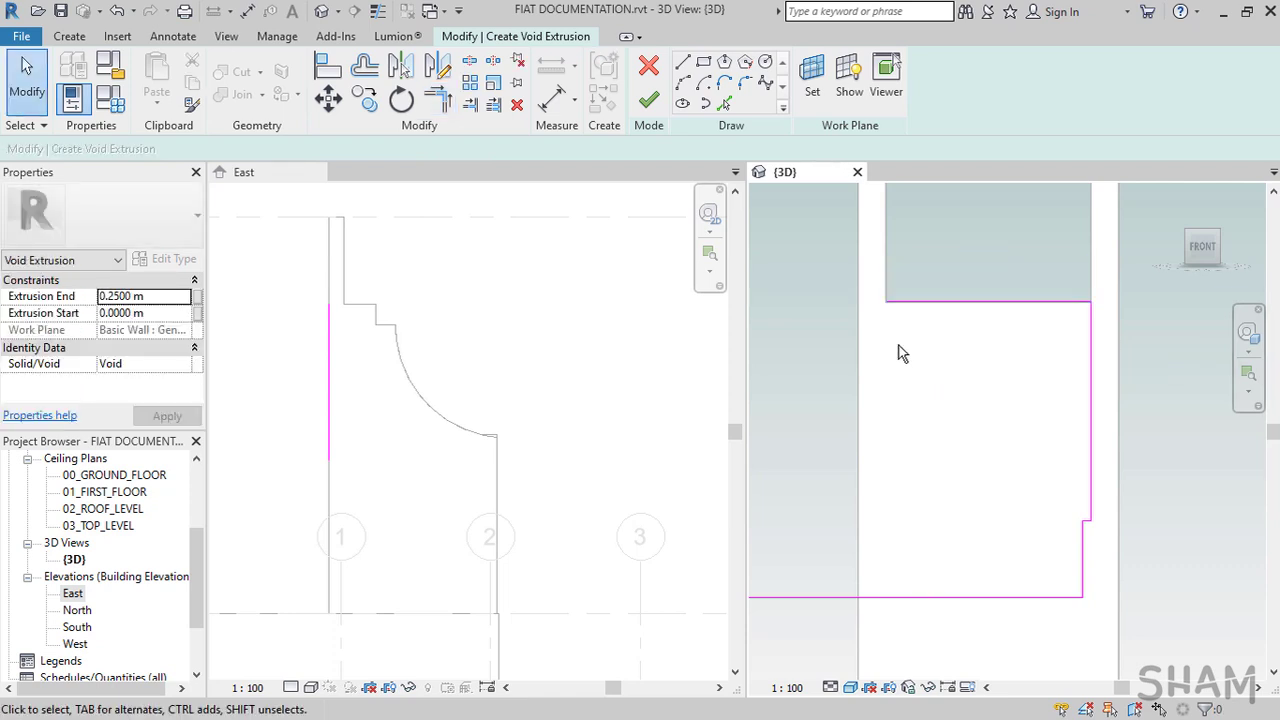
# Mirror the three lines of the stepped right side about a vertical axis drawn from the top line's midpoint, keeping the originals
pyautogui.moveTo(1040, 265); pyautogui.dragTo(1157, 636)
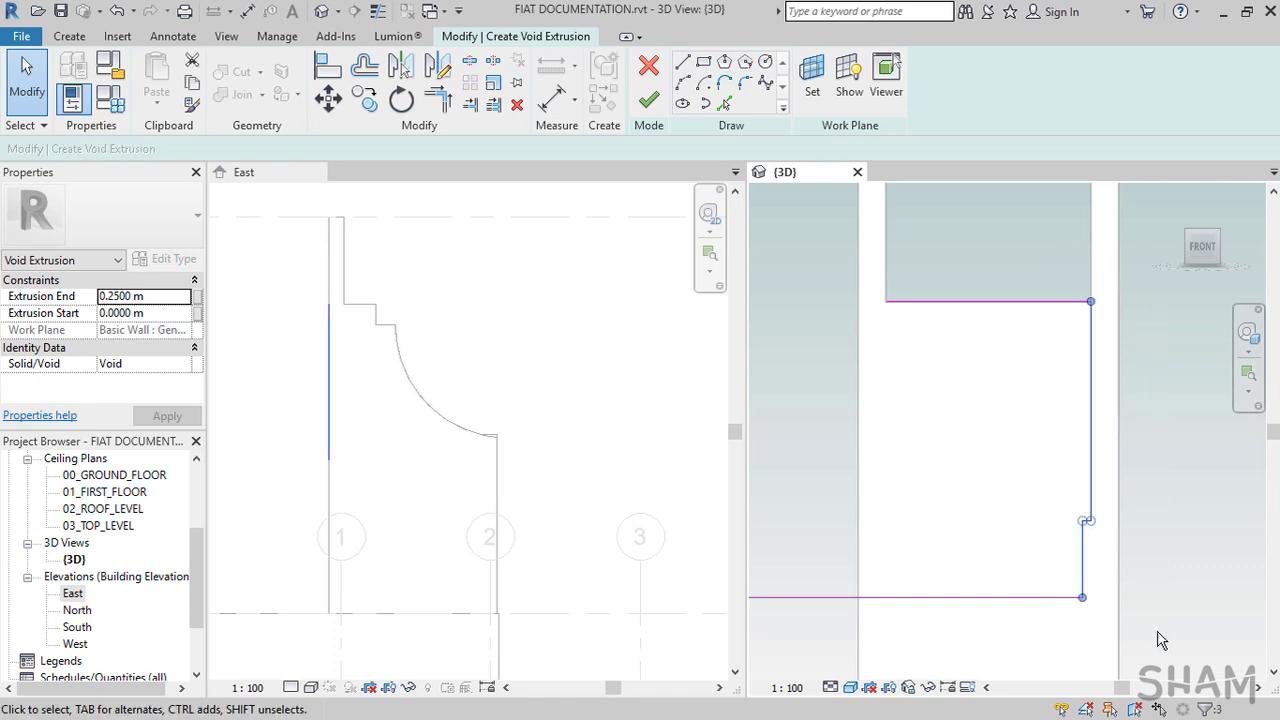
pyautogui.press('d')
pyautogui.press('m')
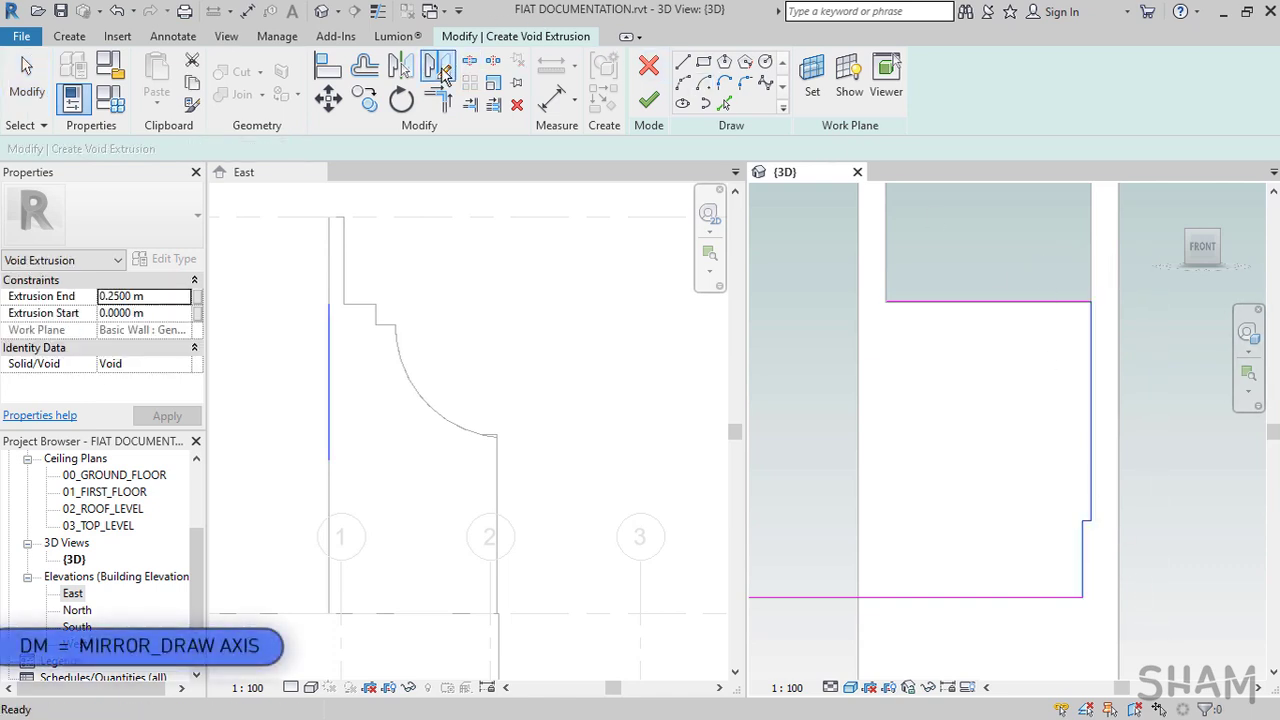
pyautogui.click(988, 302)
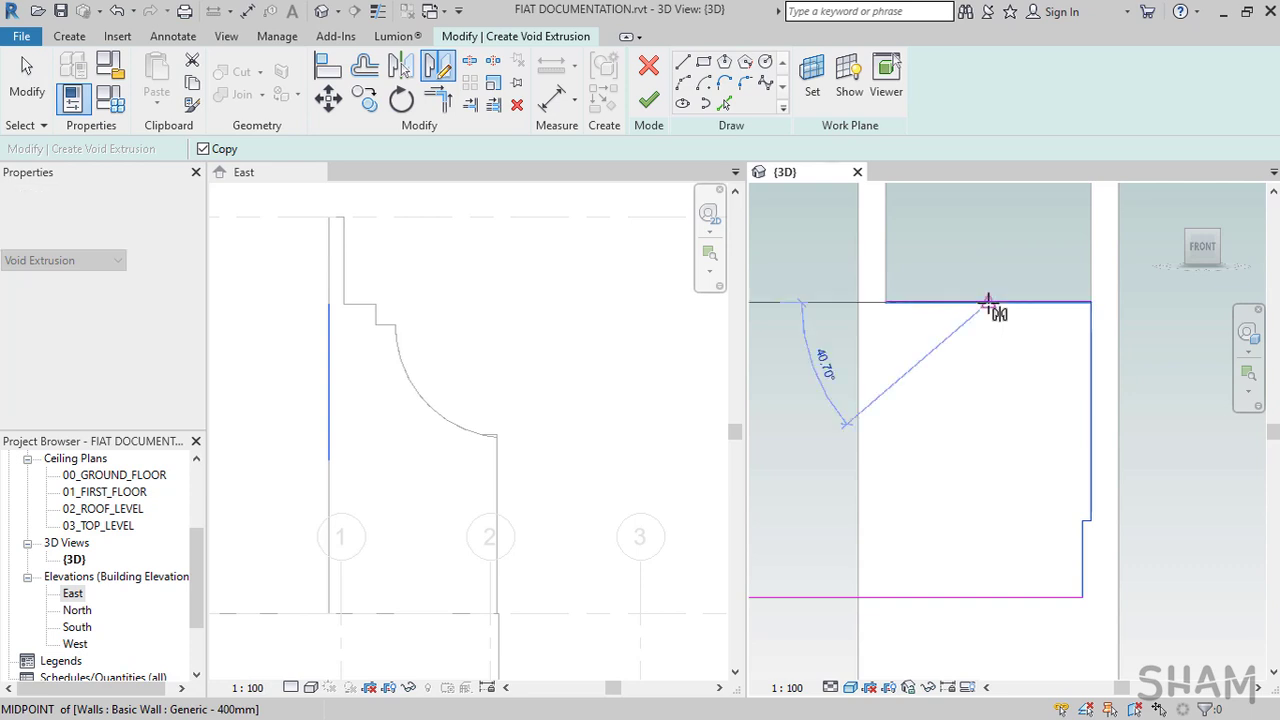
pyautogui.click(992, 470)
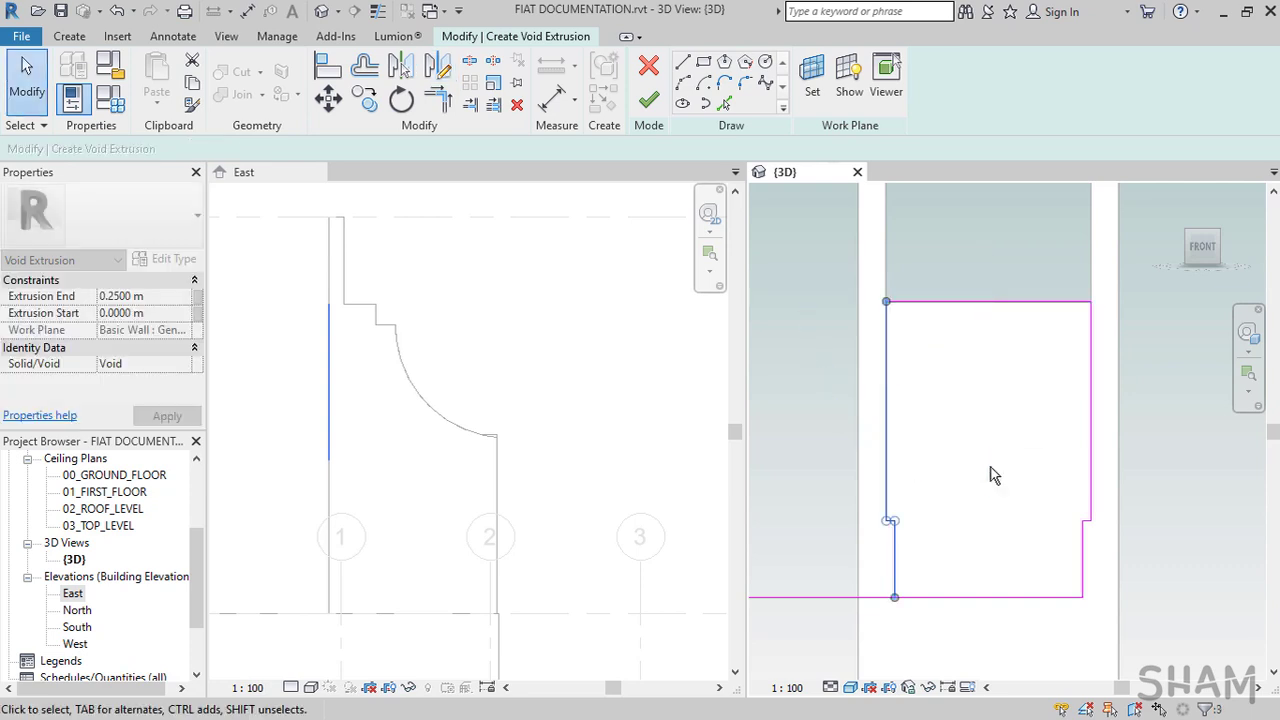
# Trim the bottom line to the mirrored side to close the profile, and finish the void extrusion sketch
pyautogui.press('t')
pyautogui.press('r')
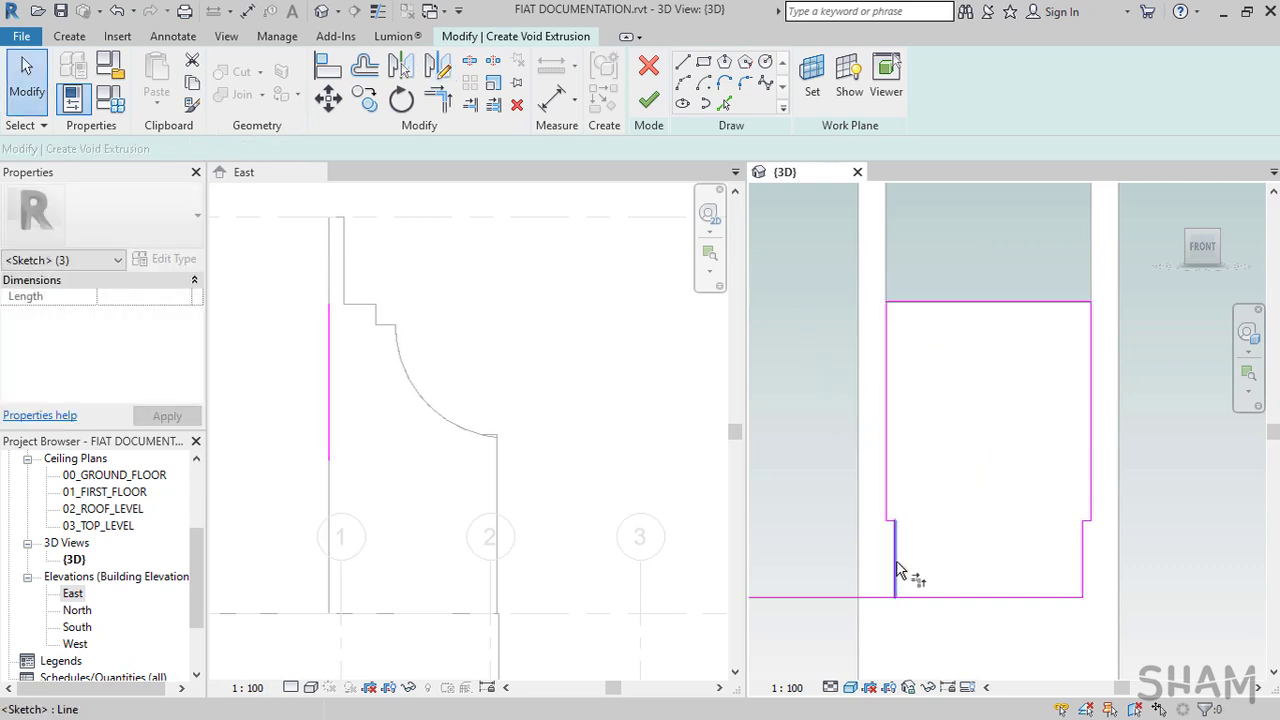
pyautogui.click(905, 575)
pyautogui.click(915, 597)
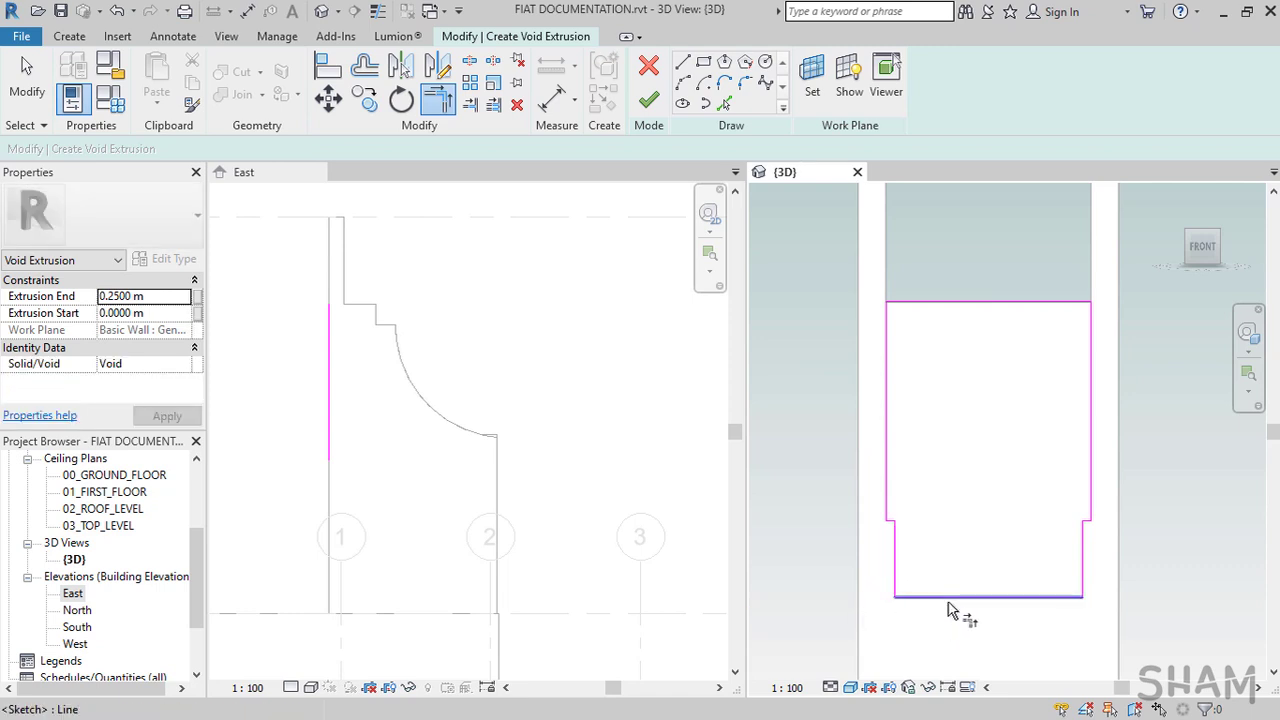
pyautogui.scroll(-3, 946, 517)
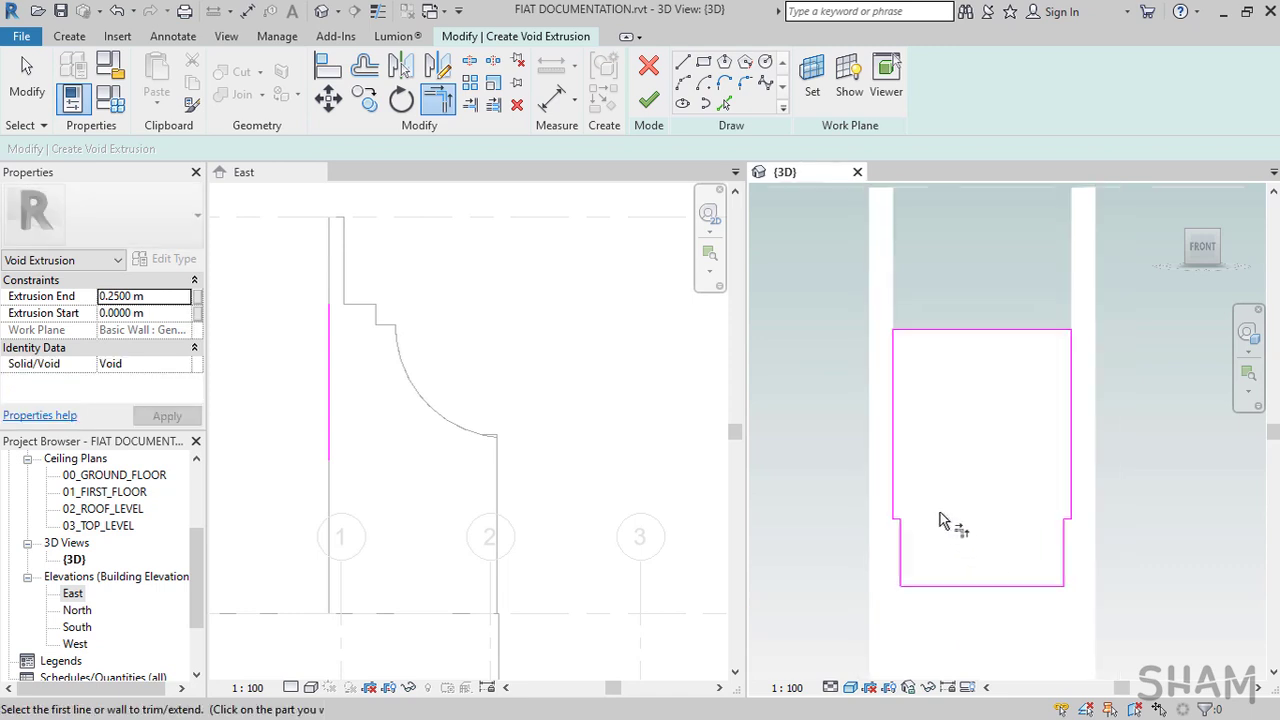
pyautogui.moveTo(950, 509); pyautogui.dragTo(923, 456, button='middle')
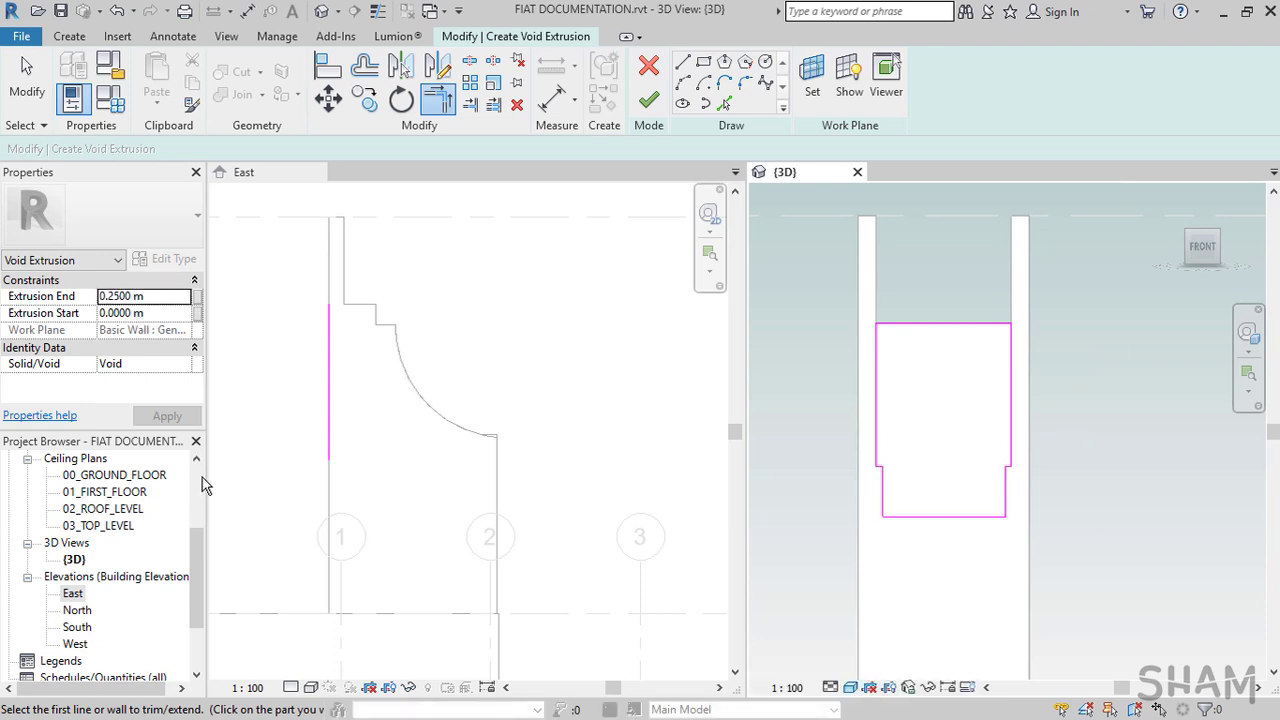
pyautogui.click(645, 103)
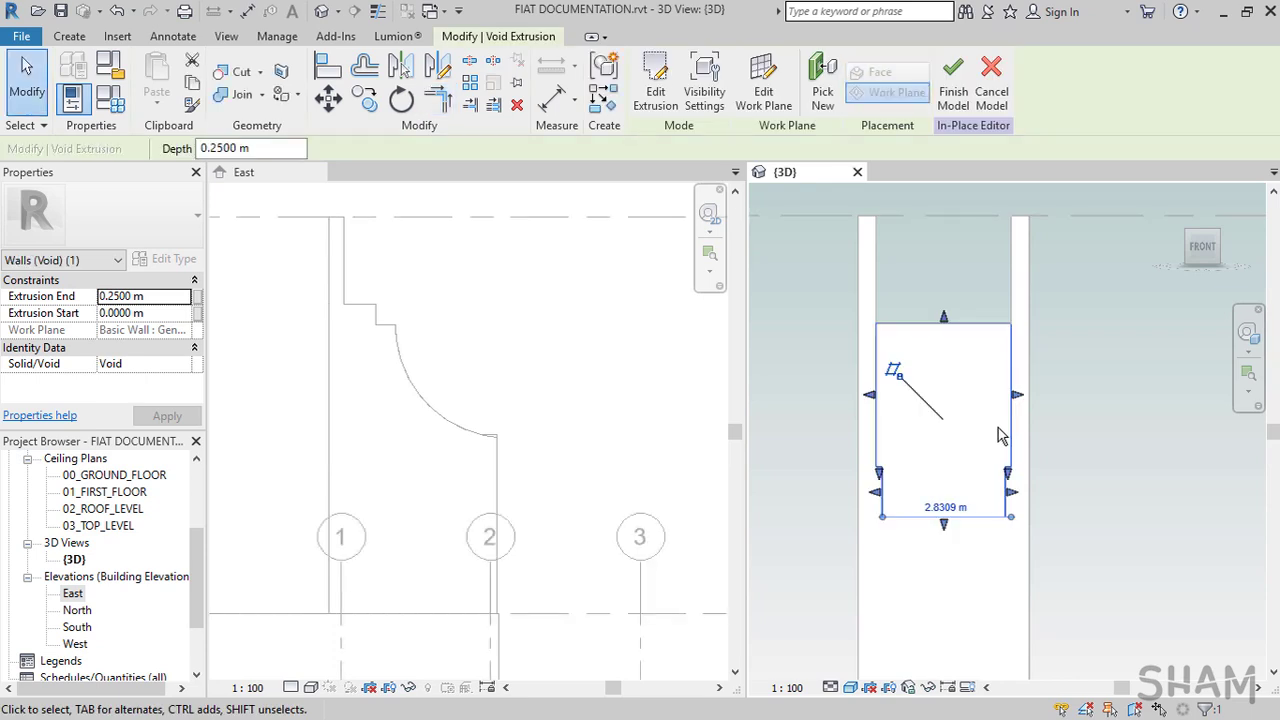
# Stretch the void through the wall face in the top view, to an extrusion start of about -0.09 m and end of 0.20 m
pyautogui.moveTo(1202, 248); pyautogui.dragTo(1203, 265)
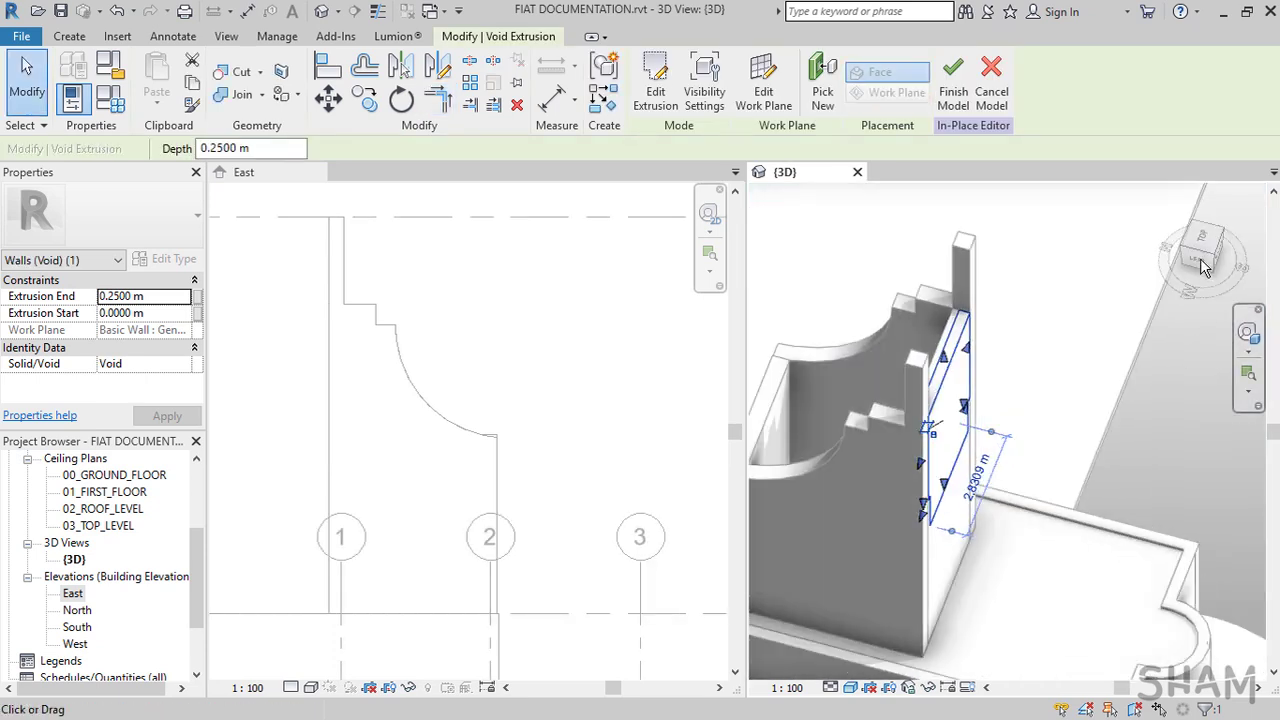
pyautogui.click(1204, 241)
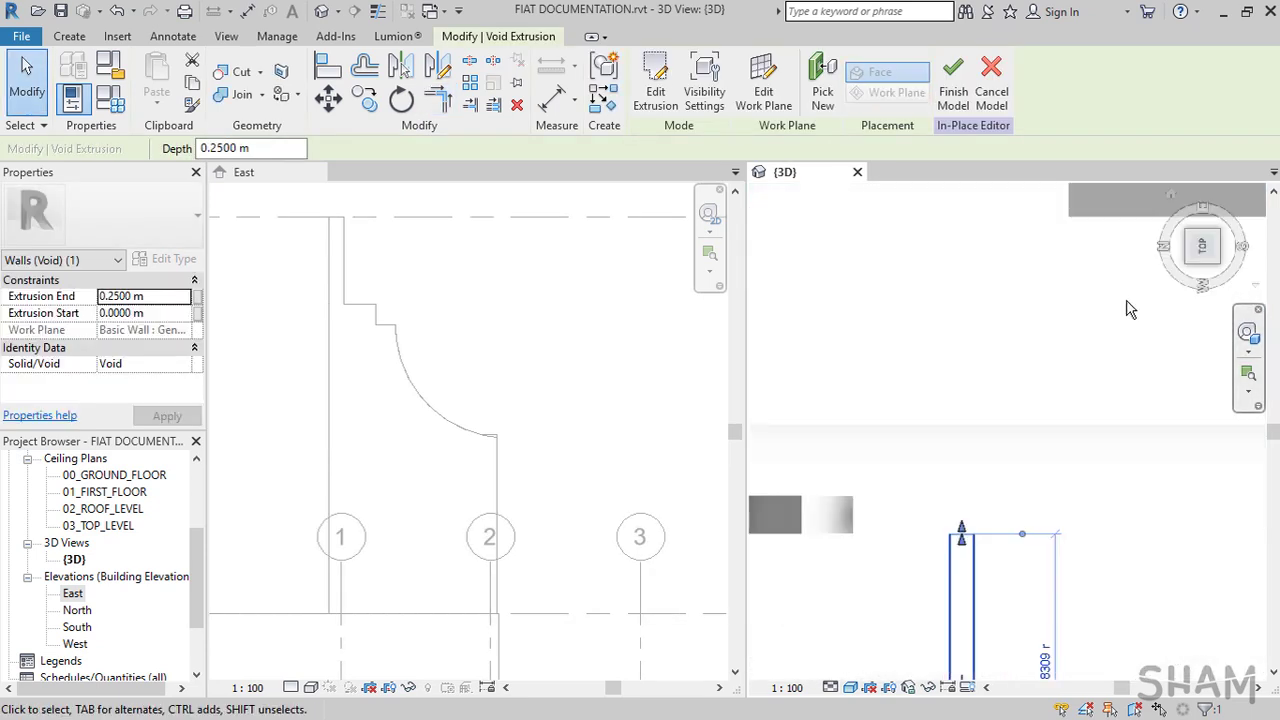
pyautogui.click(1068, 473)
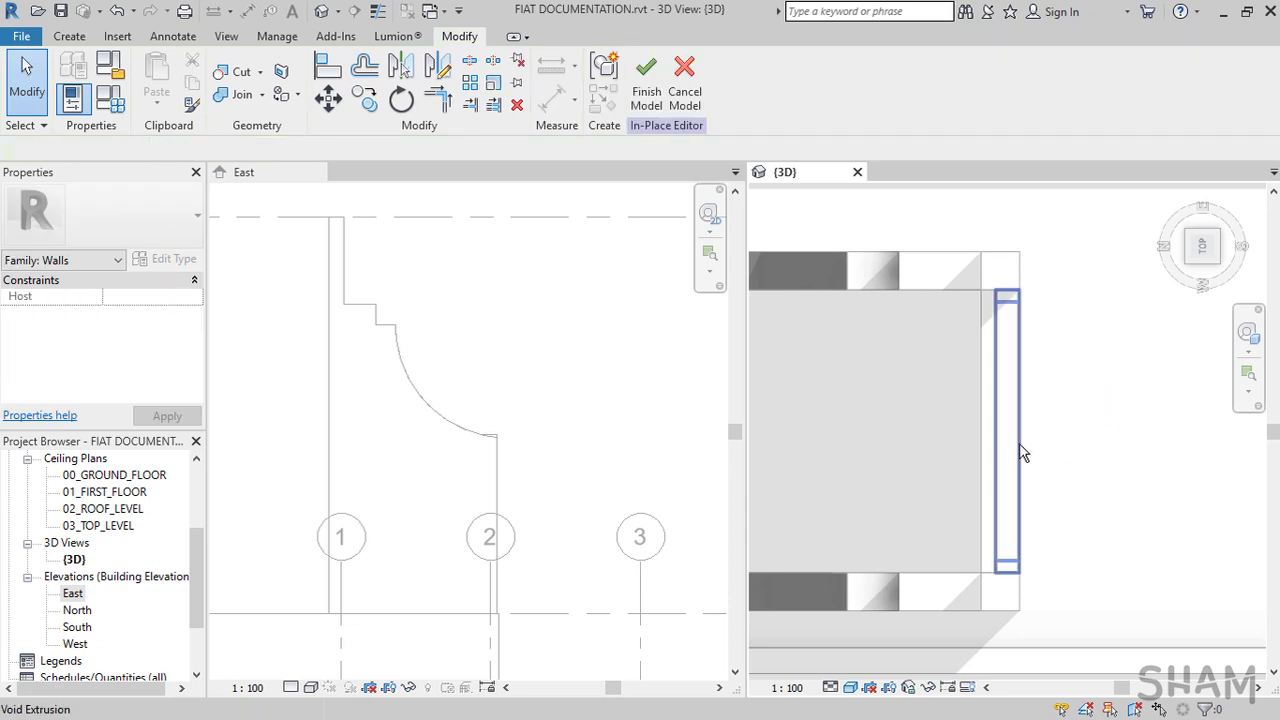
pyautogui.click(988, 460)
pyautogui.scroll(2, 1048, 424)
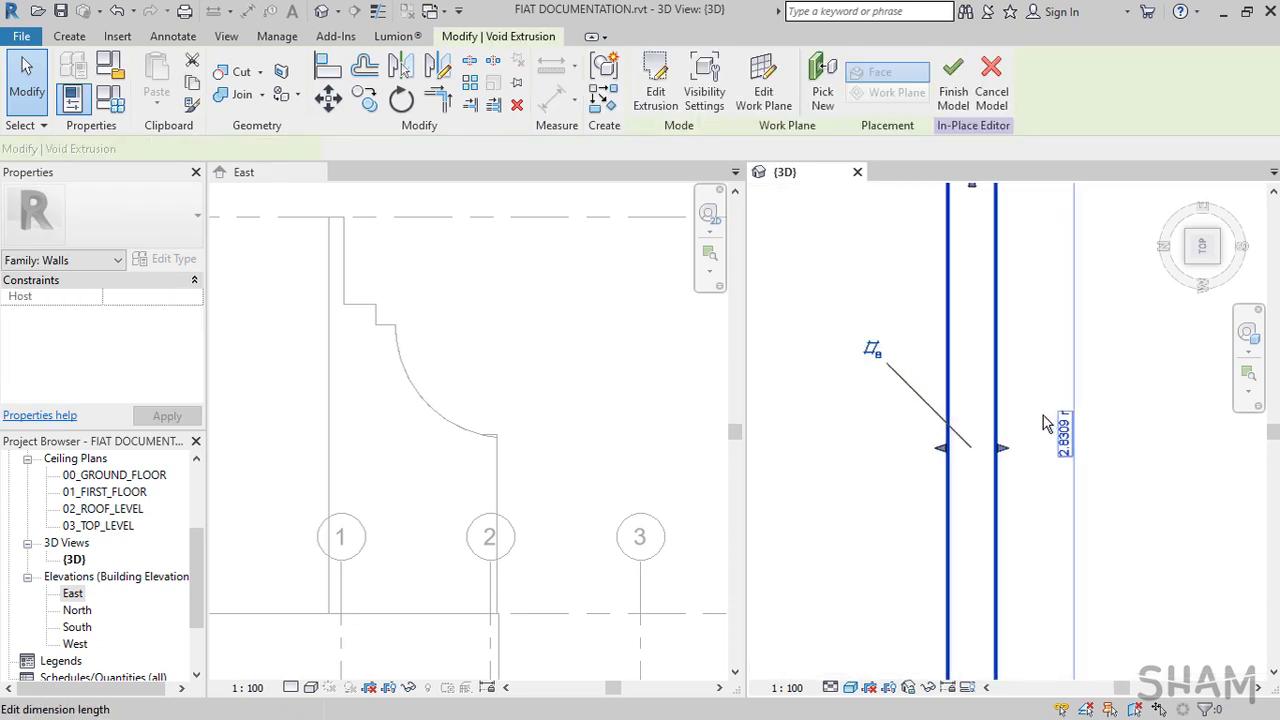
pyautogui.moveTo(1000, 449); pyautogui.dragTo(957, 450)
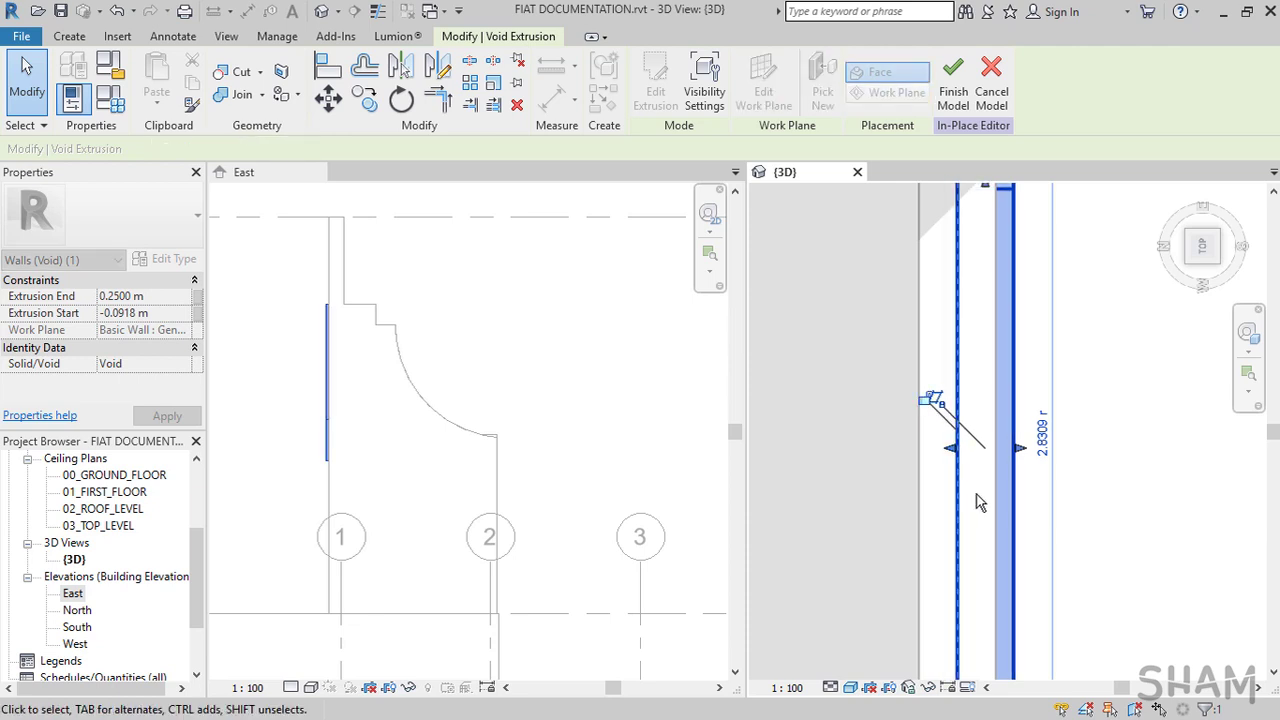
pyautogui.keyDown('shift'); pyautogui.moveTo(982, 497); pyautogui.dragTo(886, 434, button='middle'); pyautogui.keyUp('shift')
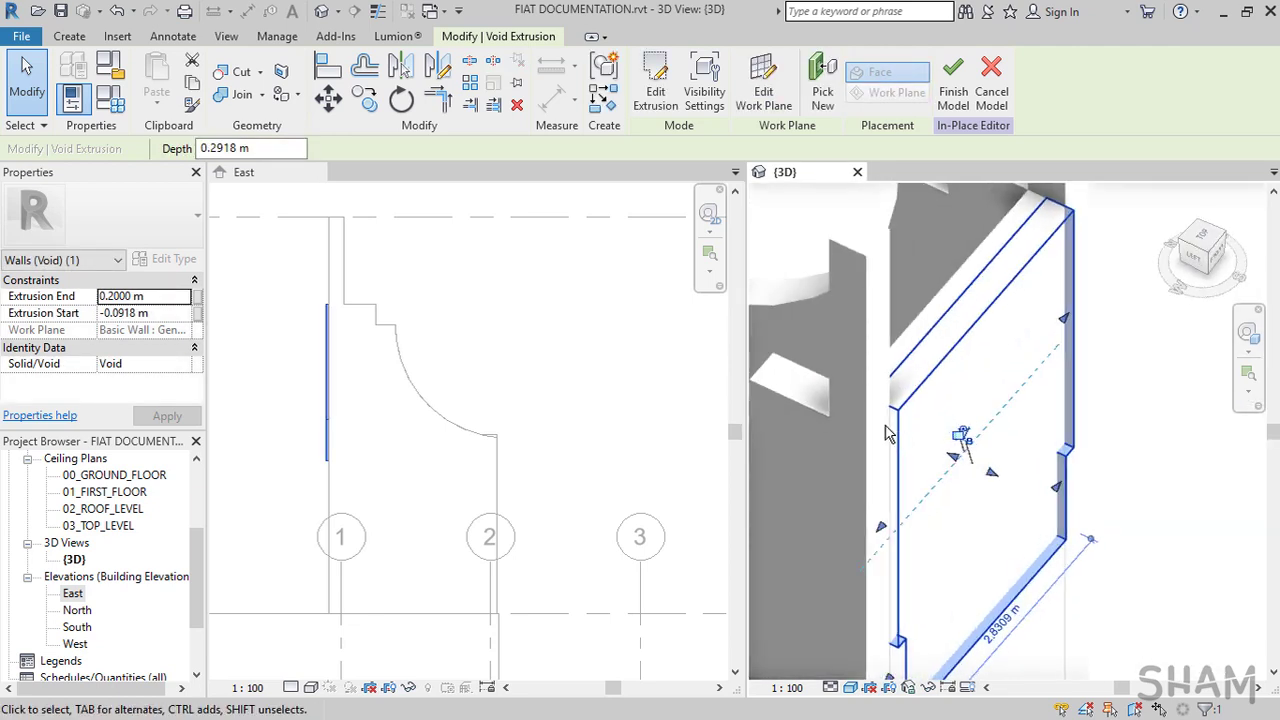
# Cut the 400 mm tower end wall with the void extrusion using Cut Geometry, and finish the in-place model
pyautogui.click(953, 82)
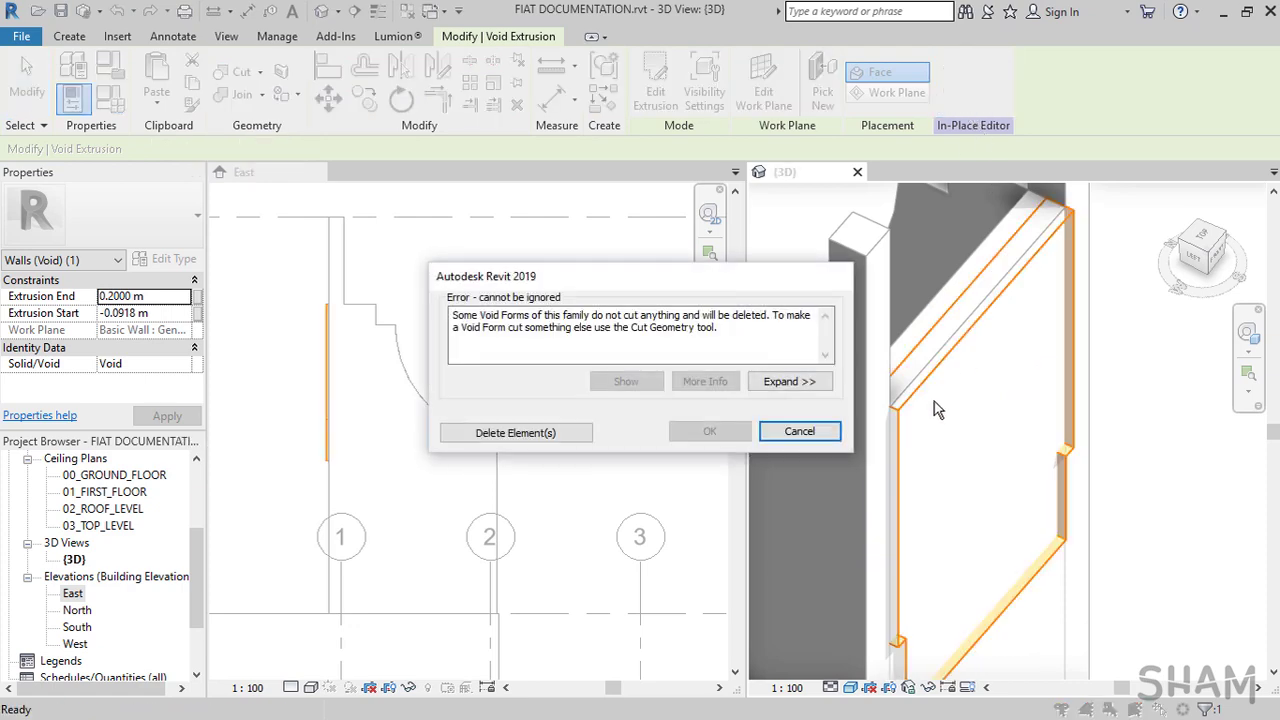
pyautogui.click(799, 431)
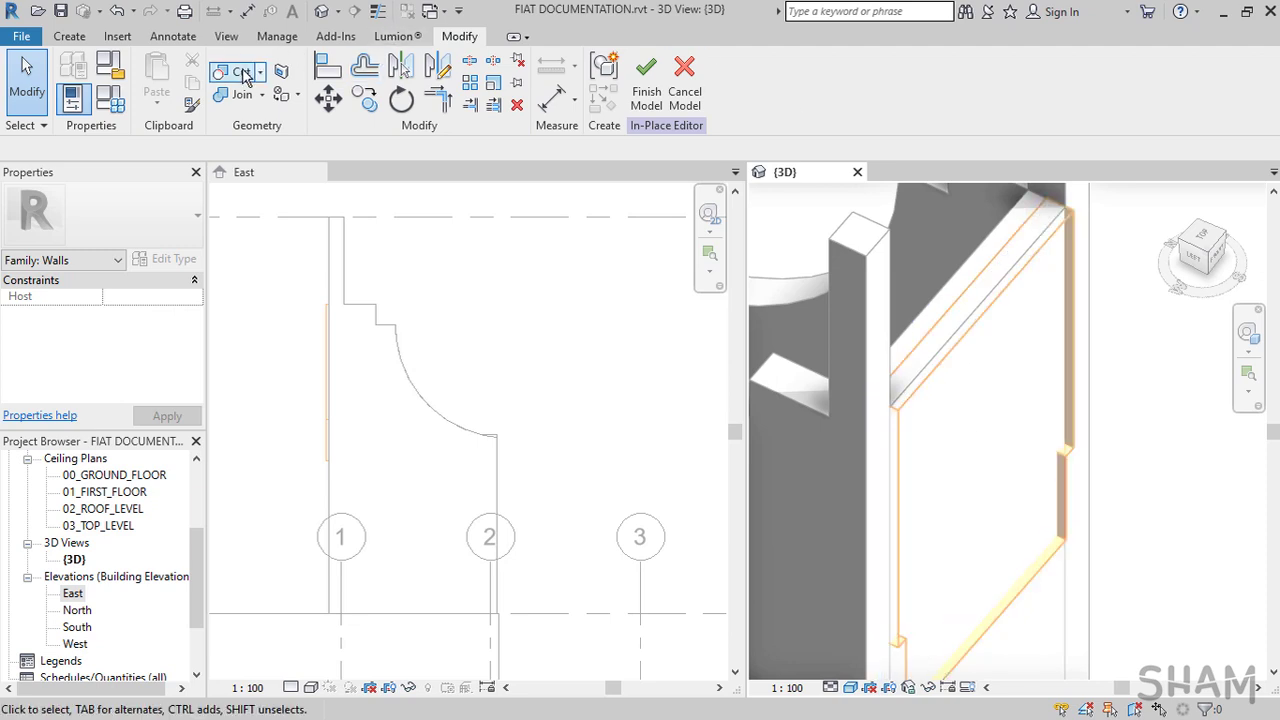
pyautogui.click(242, 74)
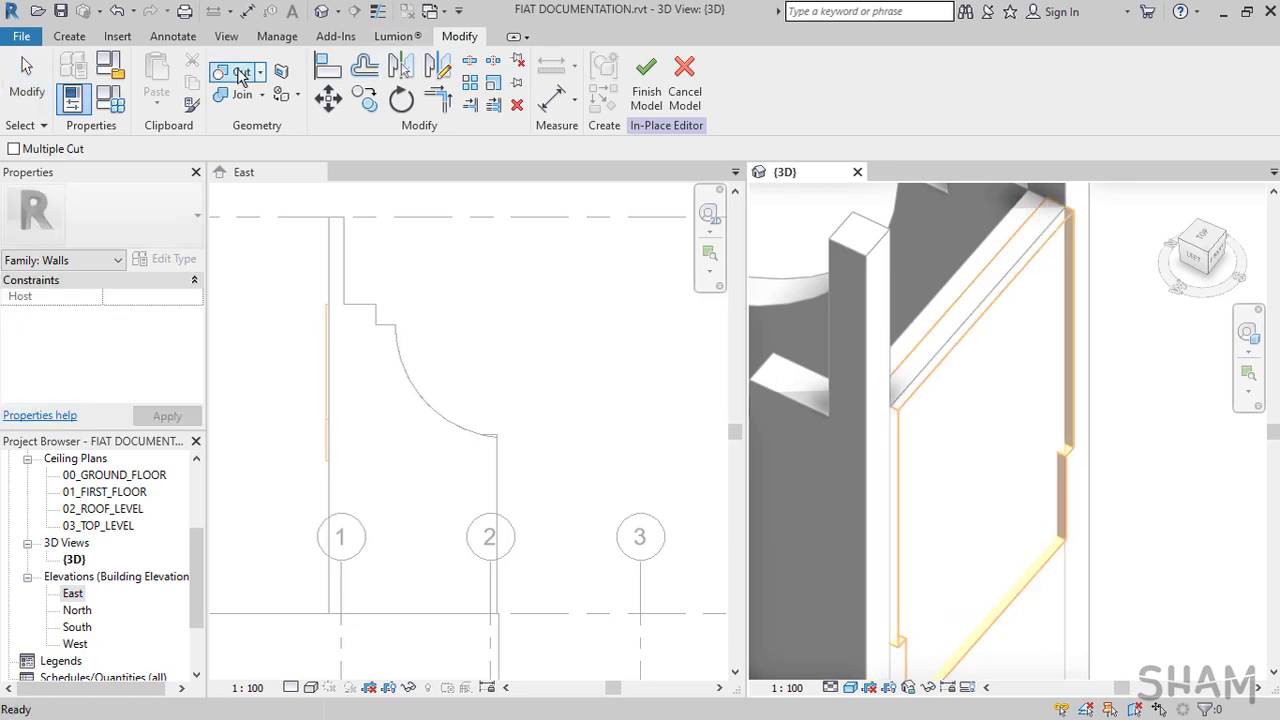
pyautogui.click(945, 300)
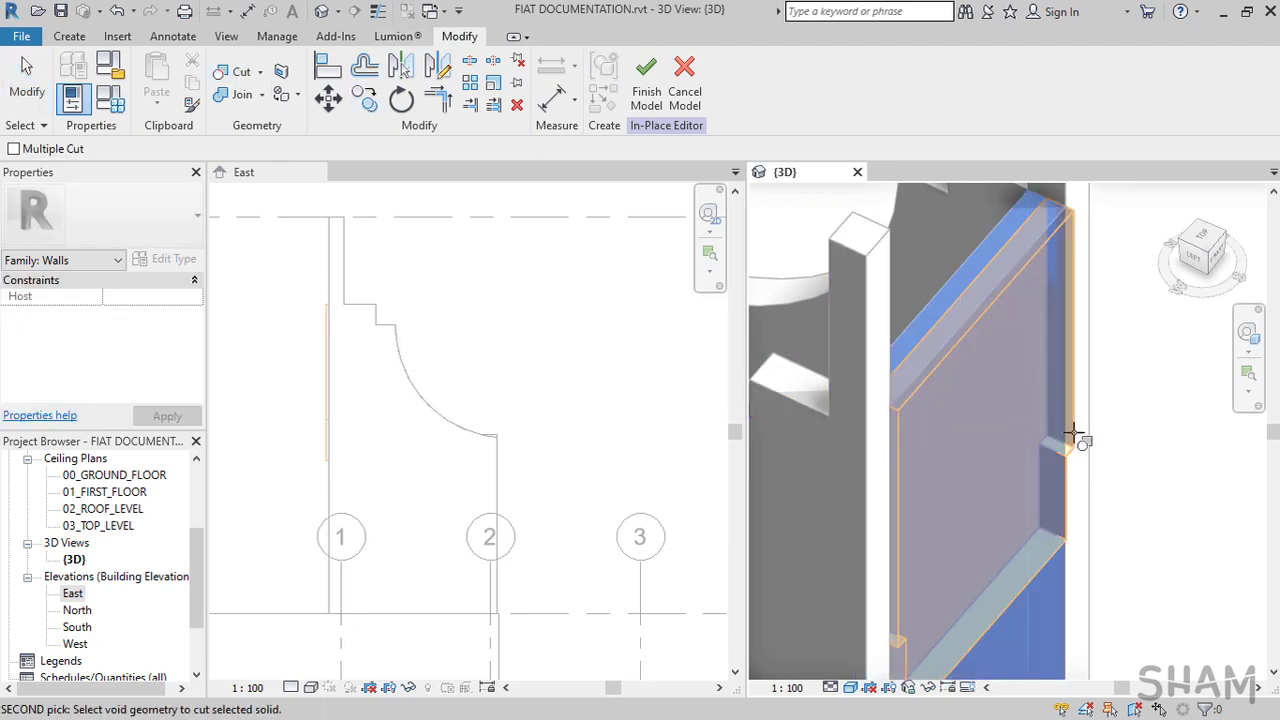
pyautogui.click(1072, 300)
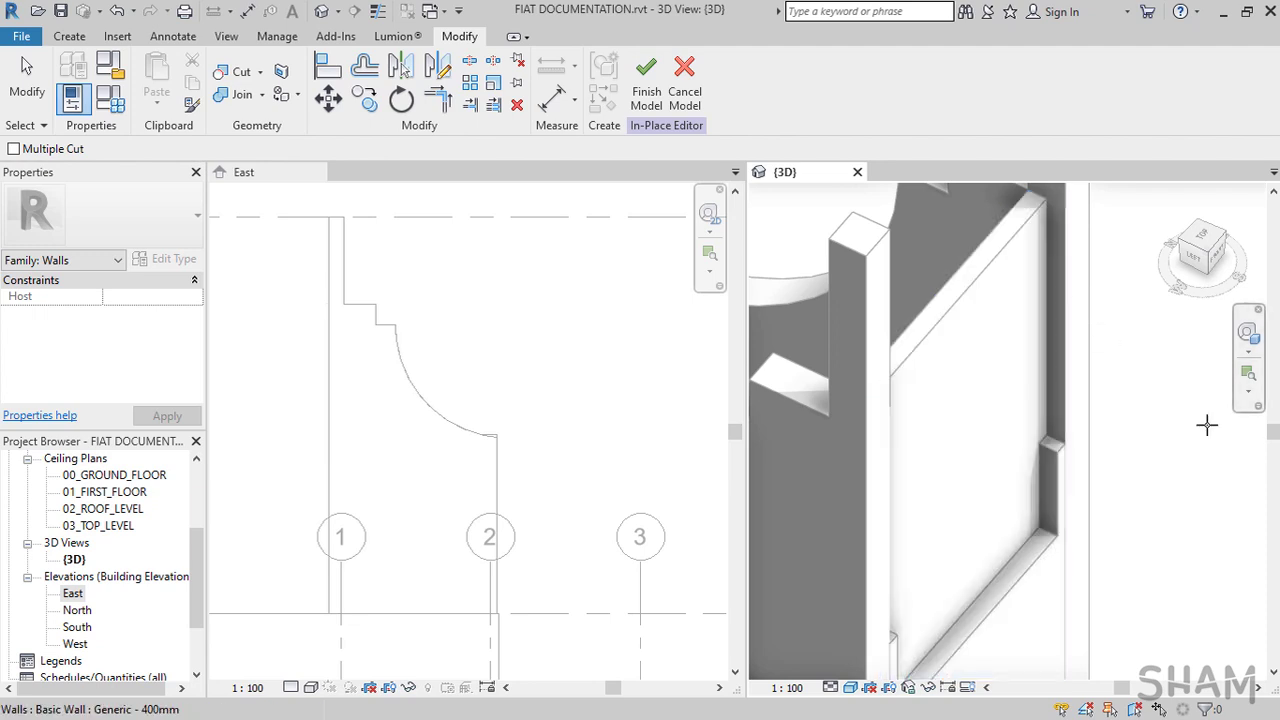
pyautogui.keyDown('shift'); pyautogui.moveTo(987, 428); pyautogui.dragTo(937, 300, button='middle'); pyautogui.keyUp('shift')
pyautogui.click(648, 80)
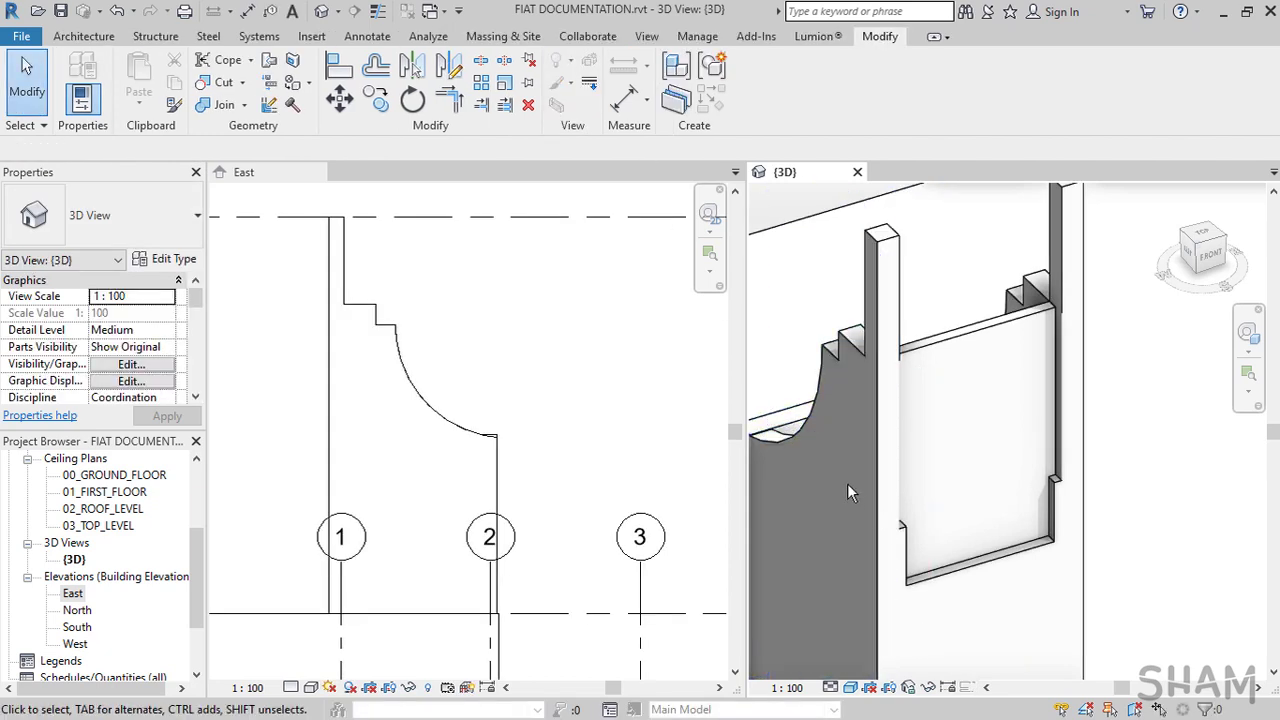
# Start a new in-place model in the Walls category, keeping the suggested name Walls 3
pyautogui.scroll(-5, 847, 483)
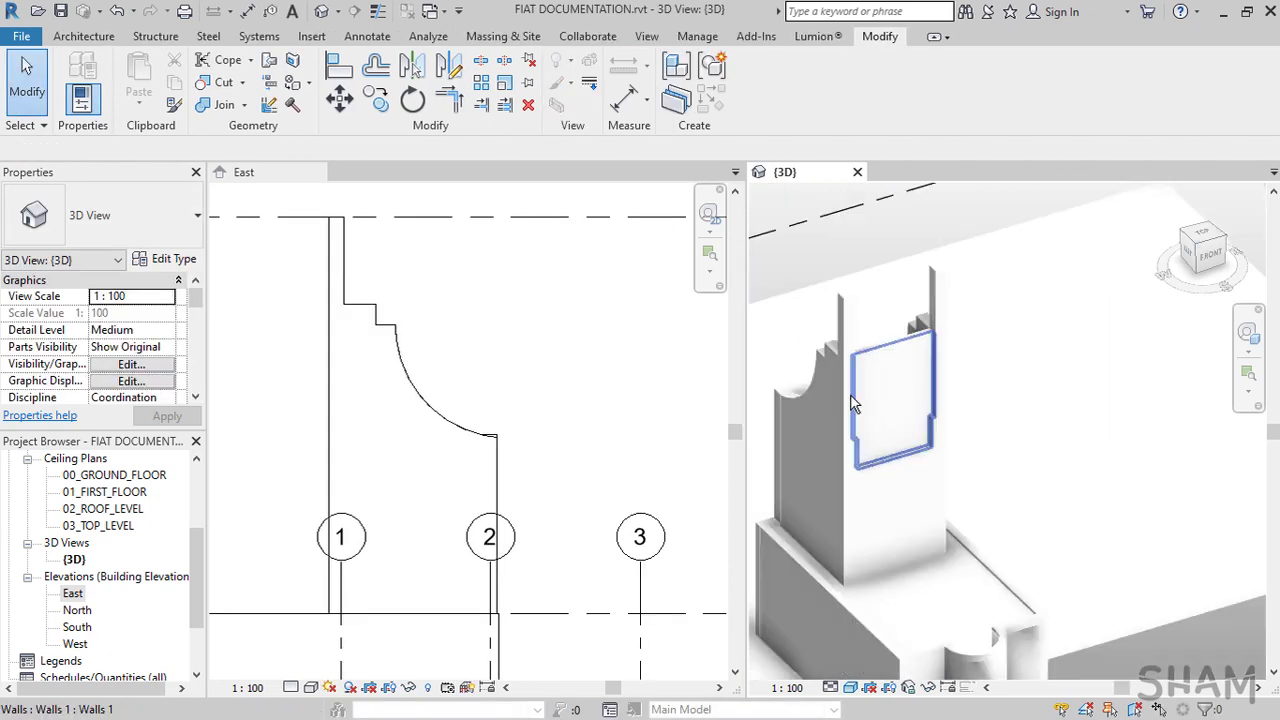
pyautogui.keyDown('shift'); pyautogui.moveTo(851, 396); pyautogui.dragTo(1022, 487, button='middle'); pyautogui.keyUp('shift')
pyautogui.scroll(2, 906, 611)
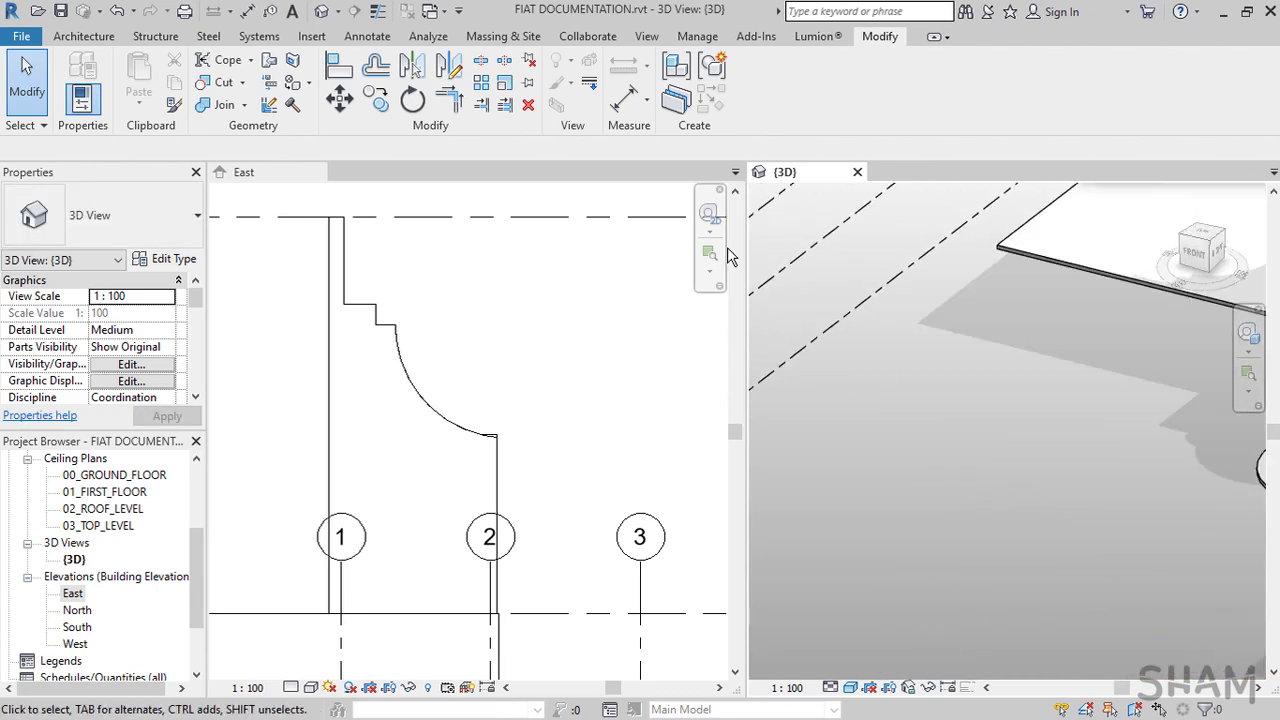
pyautogui.click(84, 36)
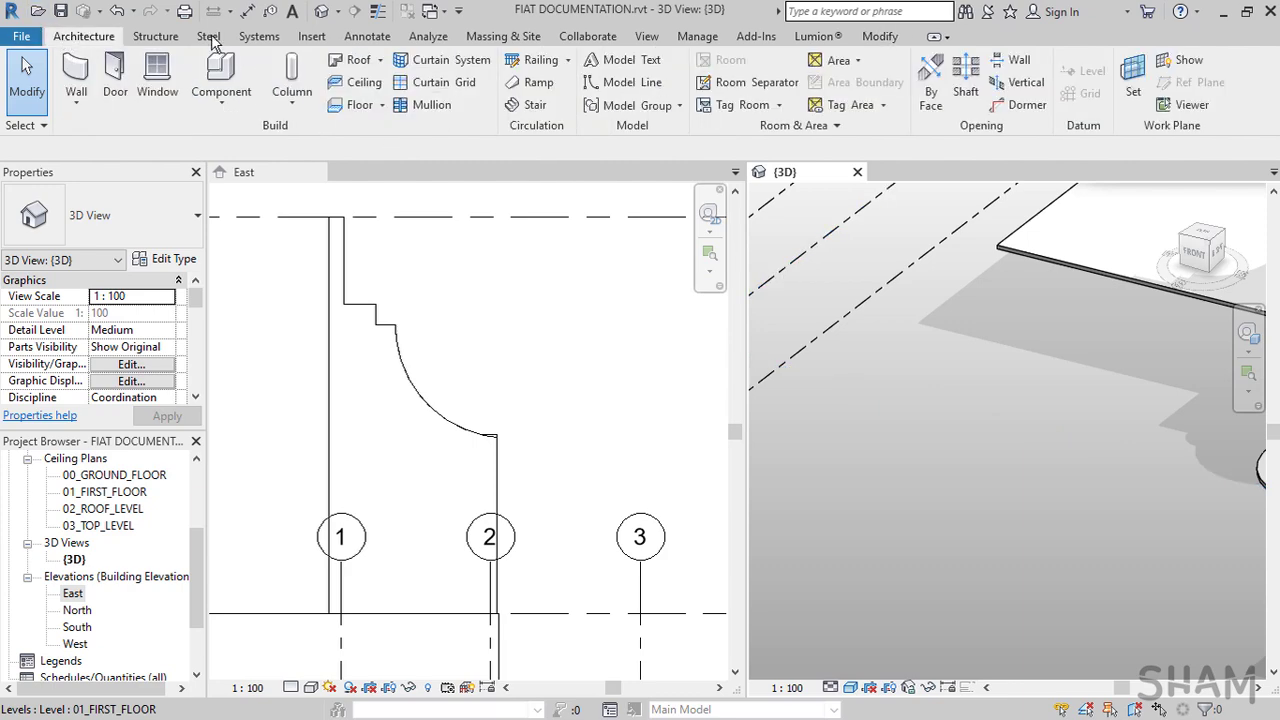
pyautogui.click(224, 68)
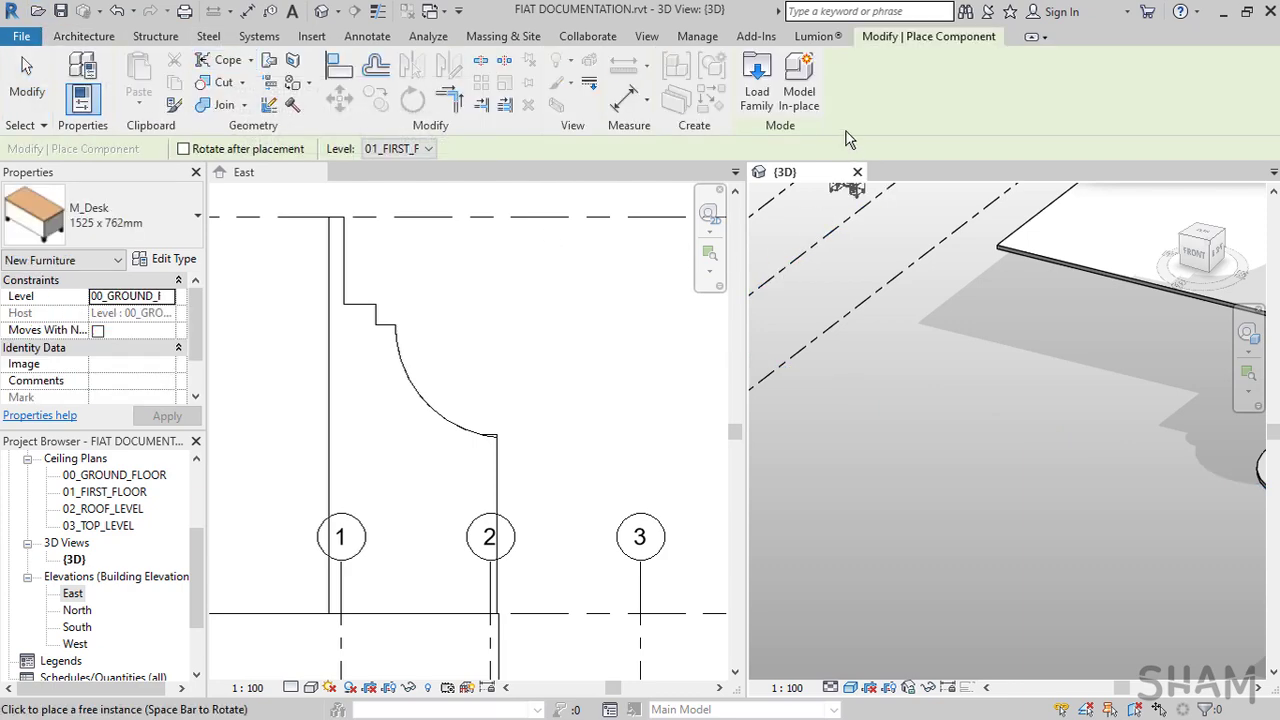
pyautogui.click(799, 92)
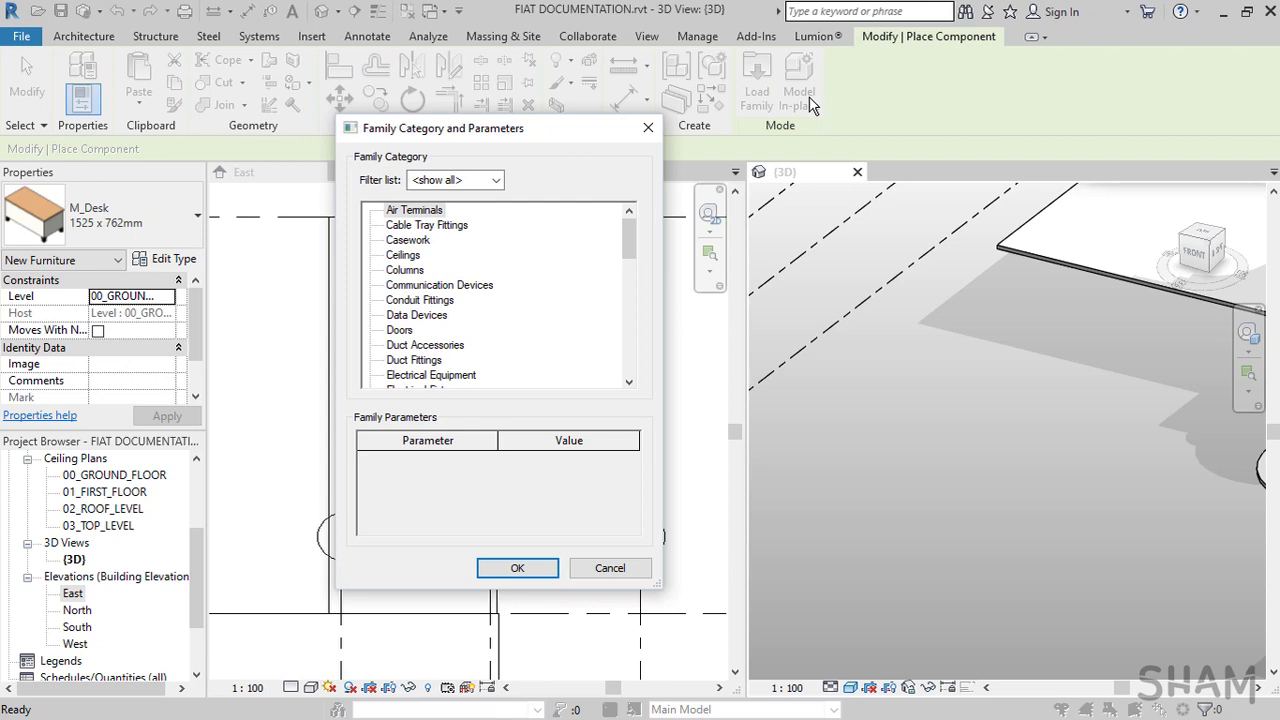
pyautogui.moveTo(627, 240); pyautogui.dragTo(618, 383)
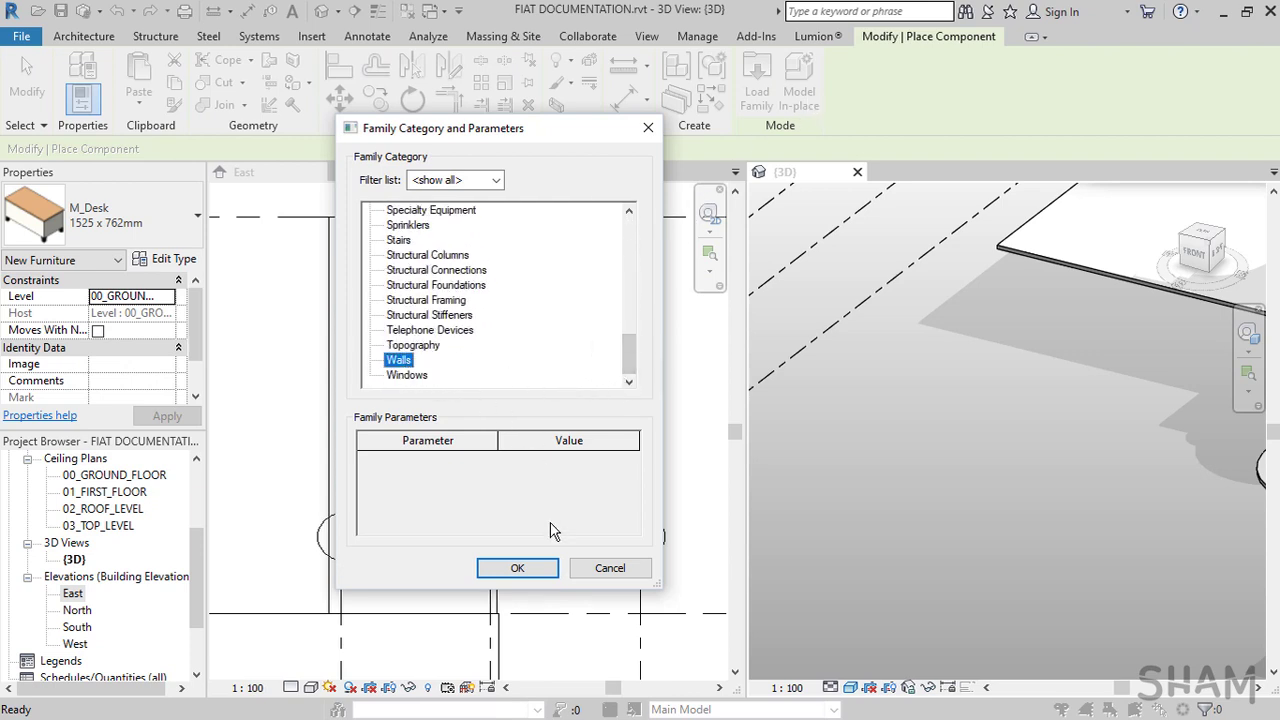
pyautogui.click(517, 569)
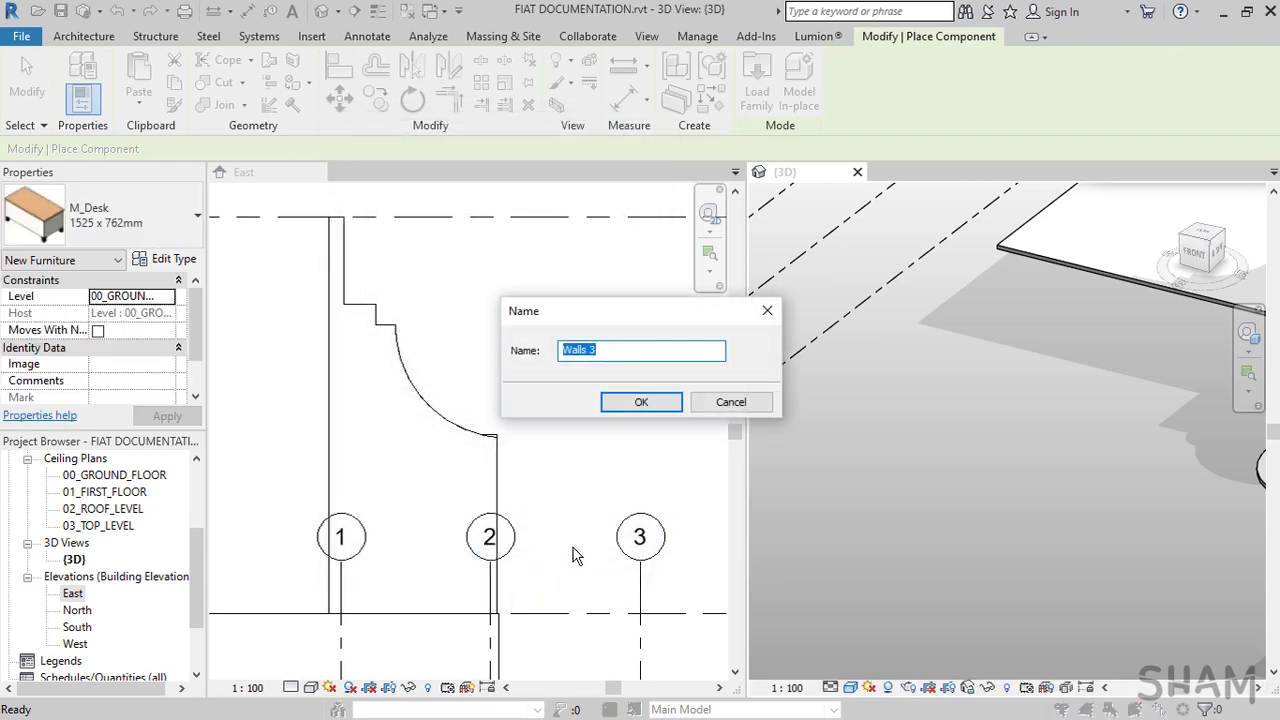
pyautogui.click(650, 410)
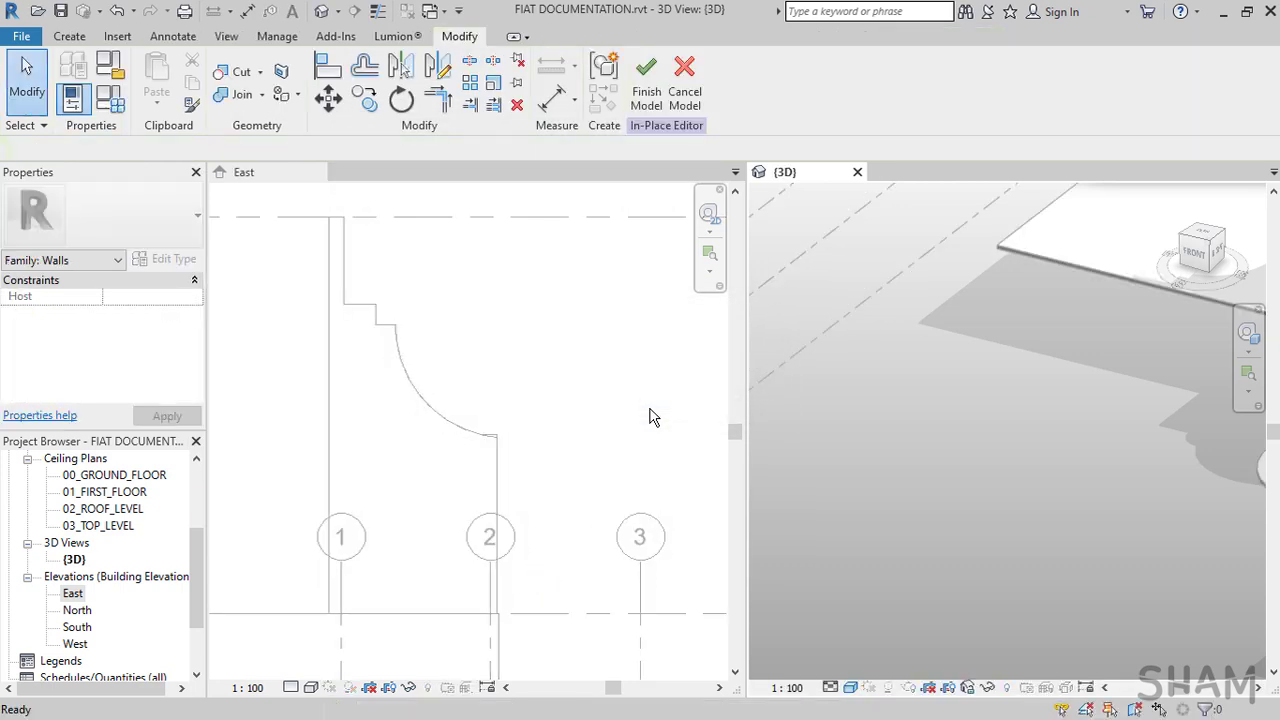
# Set the in-place model's work plane to Level : 00_GROUND_FLOOR
pyautogui.click(70, 38)
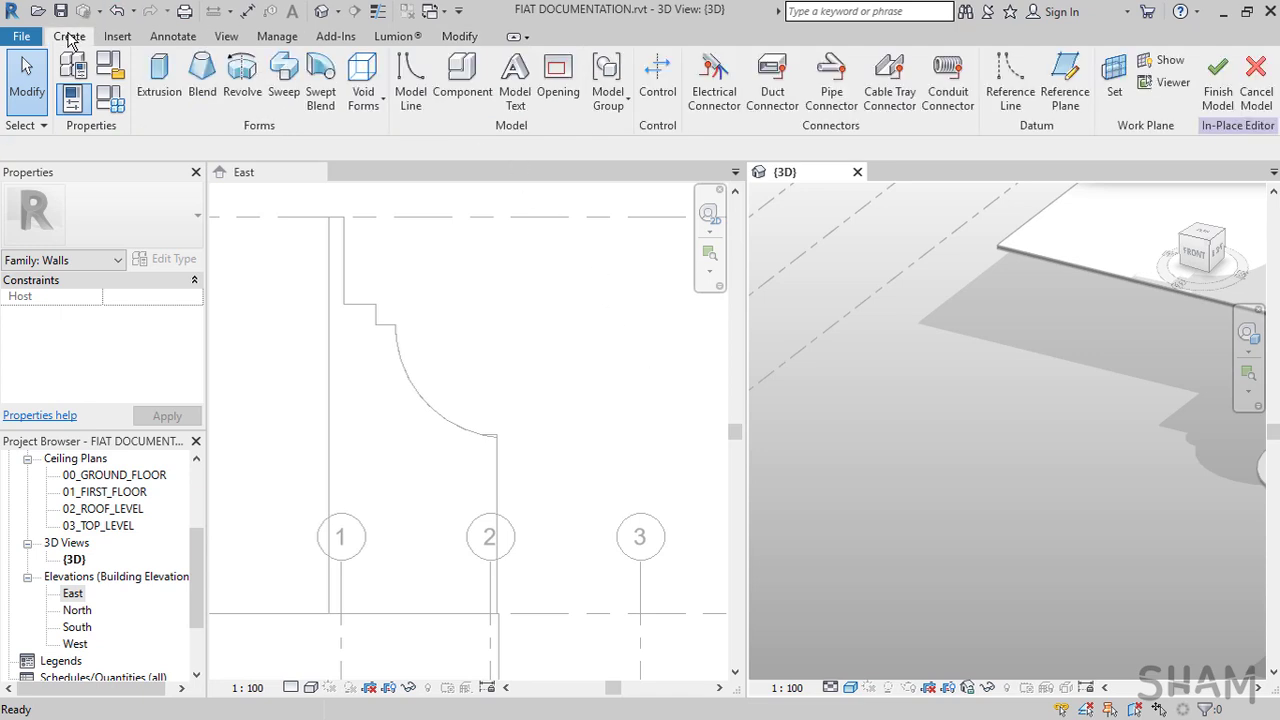
pyautogui.click(1110, 98)
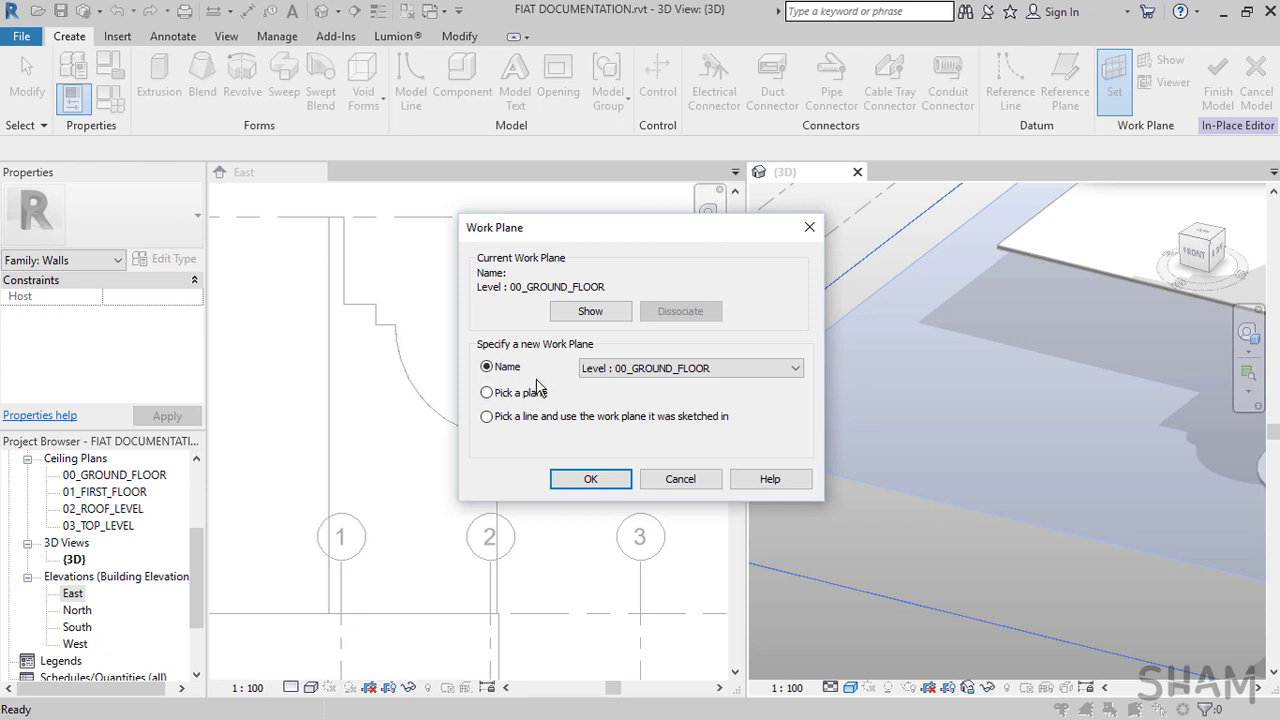
pyautogui.click(699, 370)
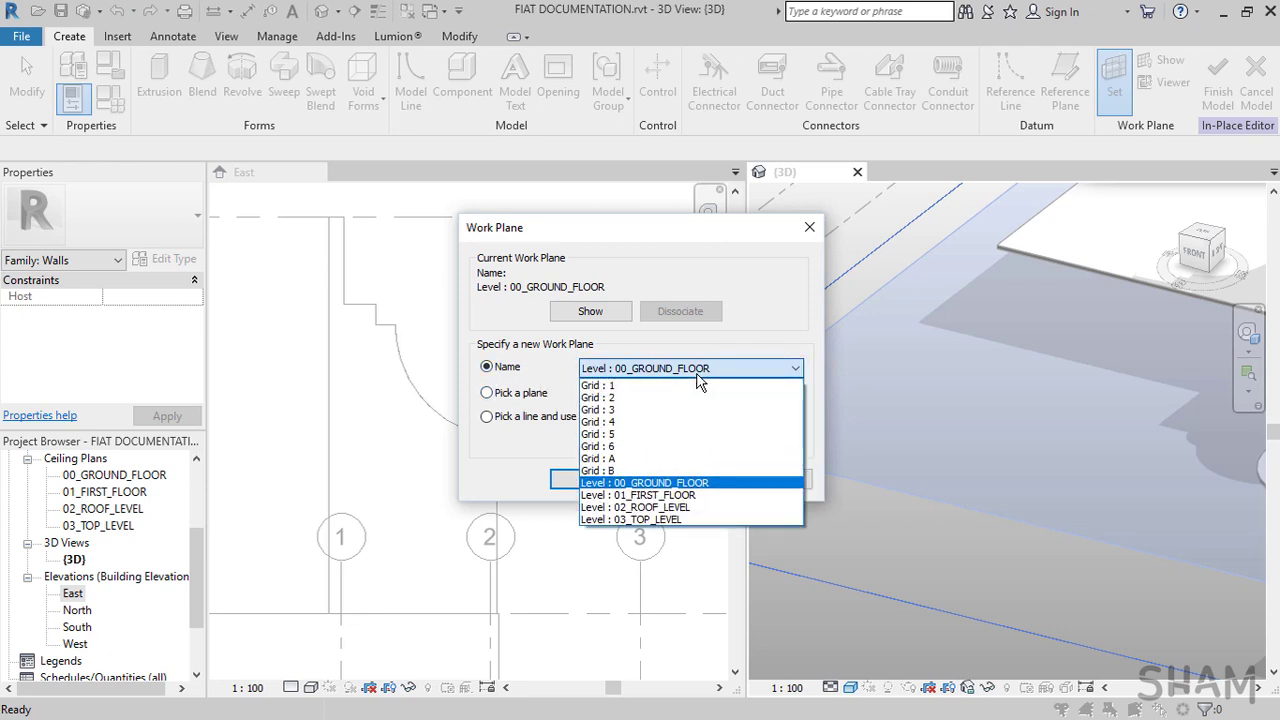
pyautogui.click(692, 483)
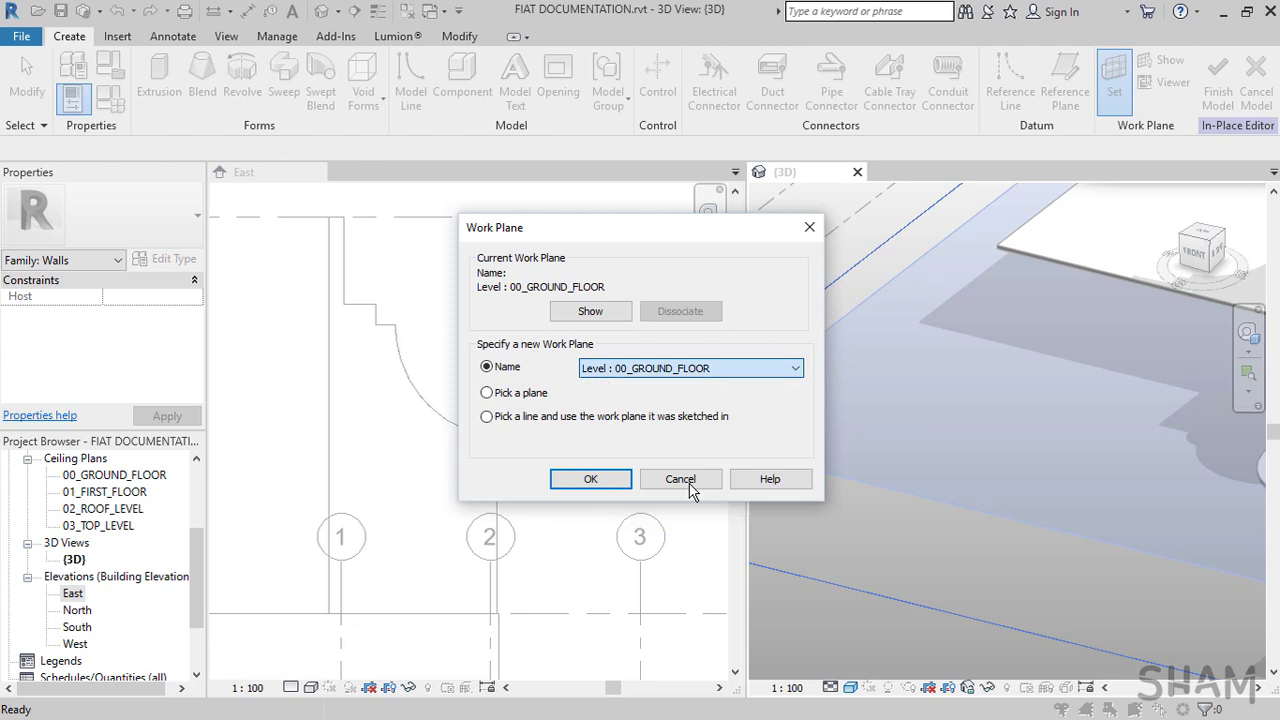
pyautogui.click(609, 481)
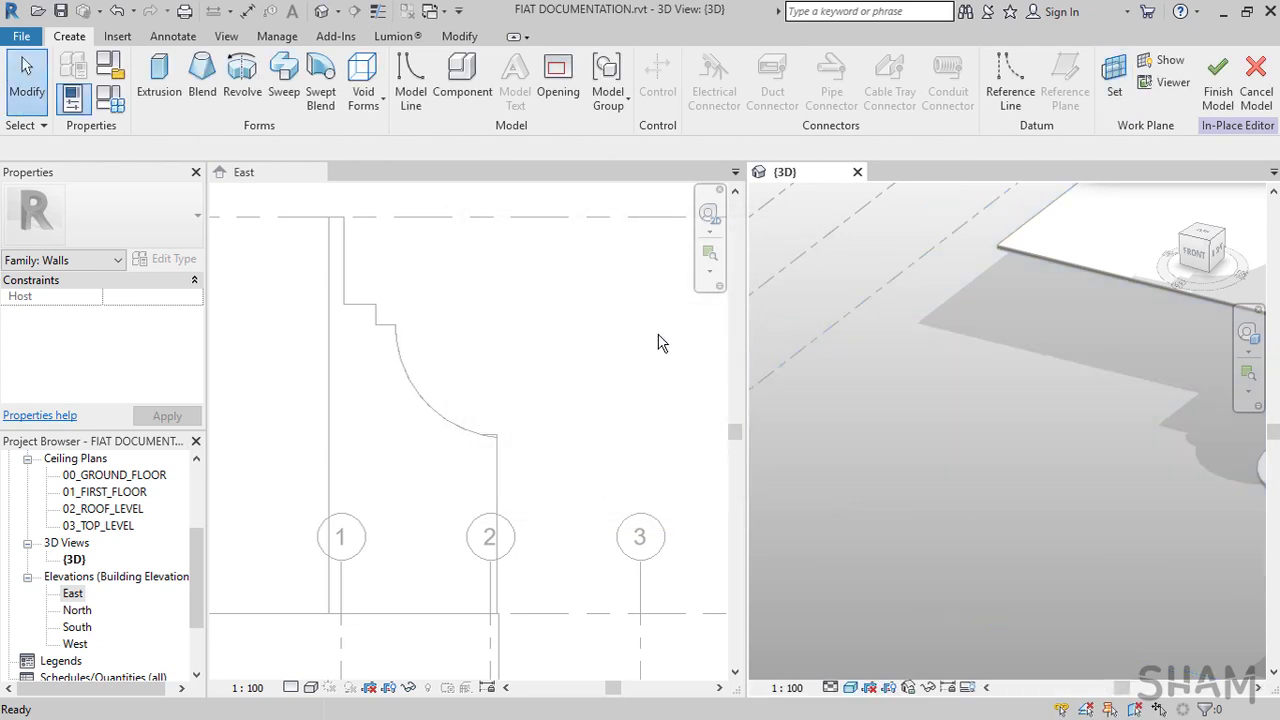
# Start a sweep with a sketched path, and draw its first straight segment about 6.3 m long on the open ground
pyautogui.click(285, 86)
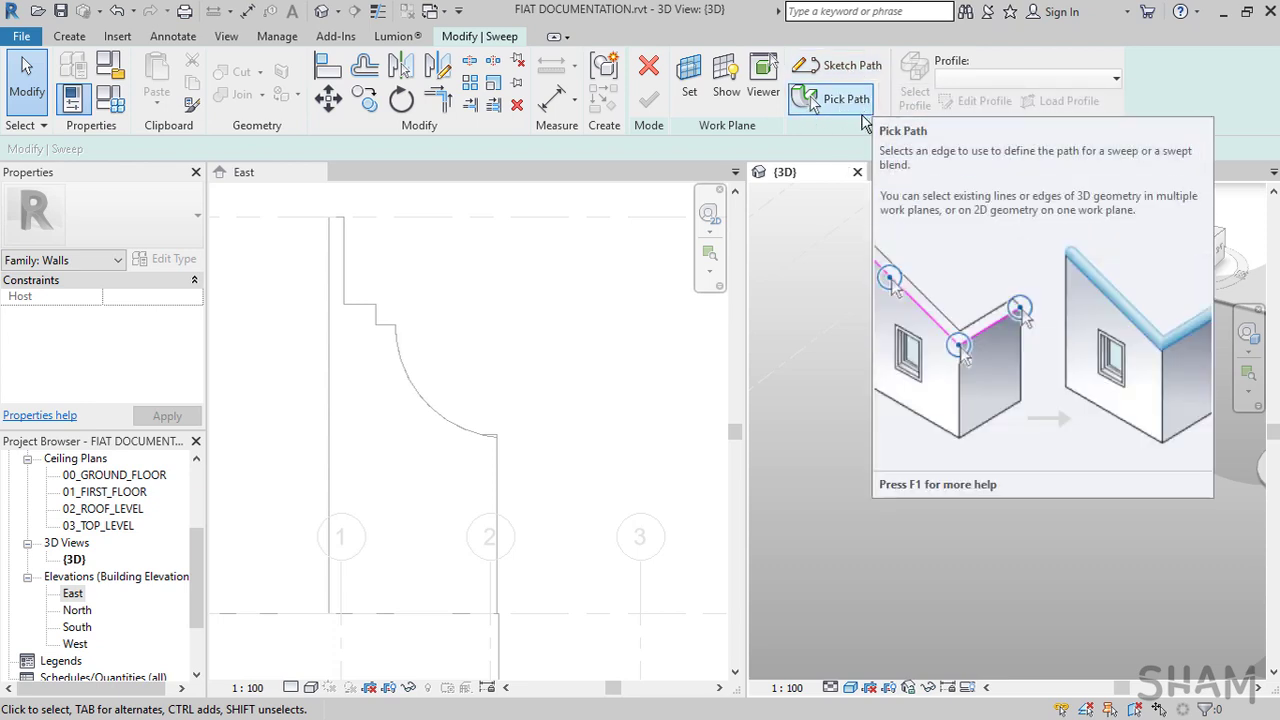
pyautogui.click(852, 66)
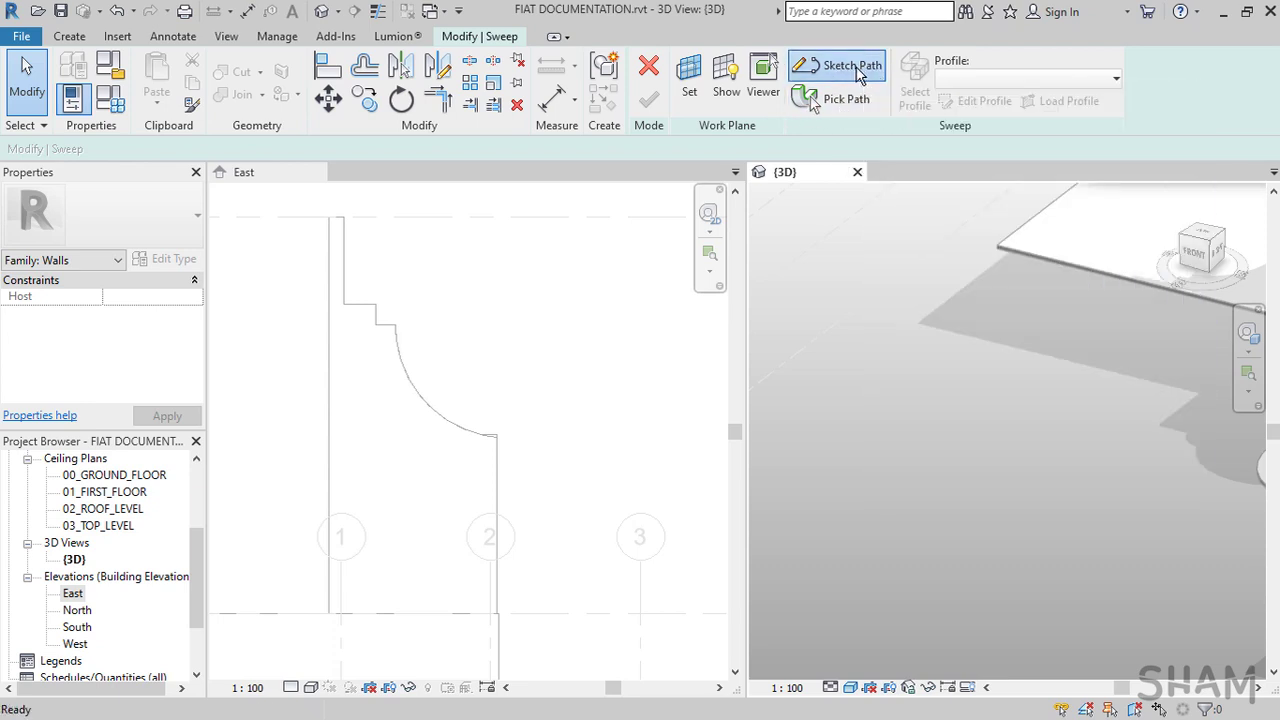
pyautogui.click(812, 549)
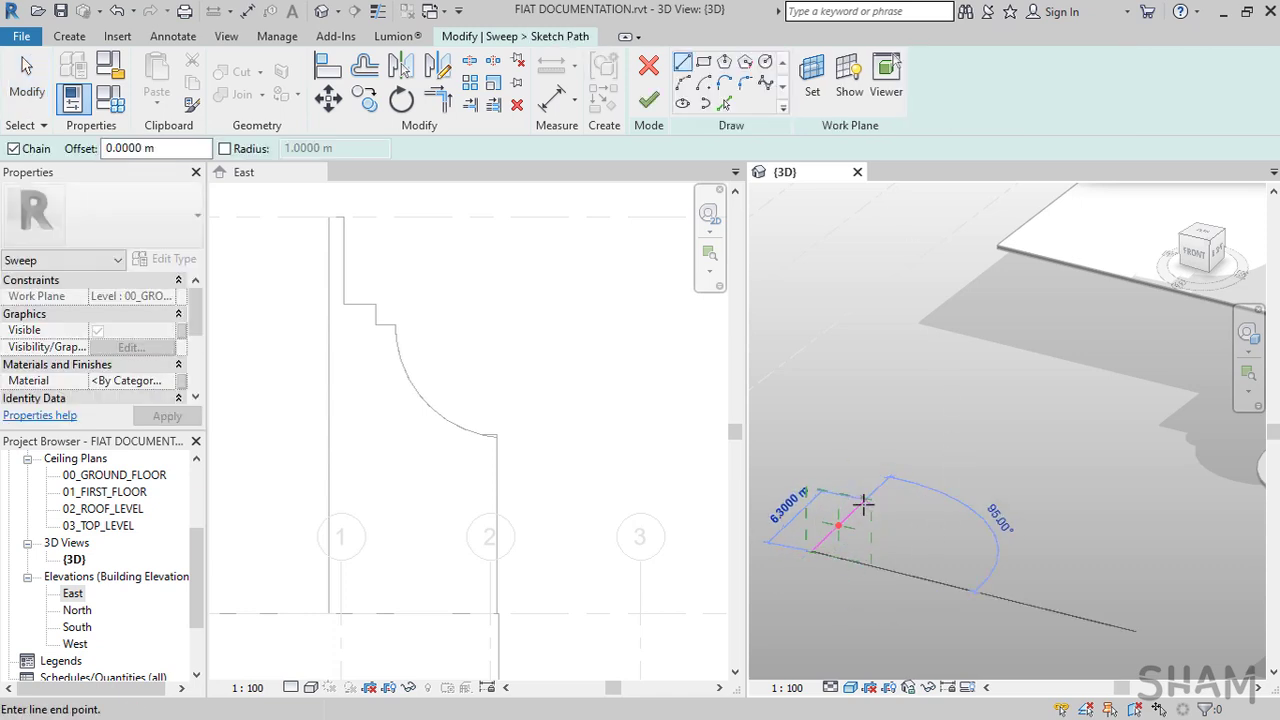
pyautogui.click(864, 504)
# Continue the sweep path from the line's end with three chained arcs forming a wavy curve, and finish the path
pyautogui.click(682, 83)
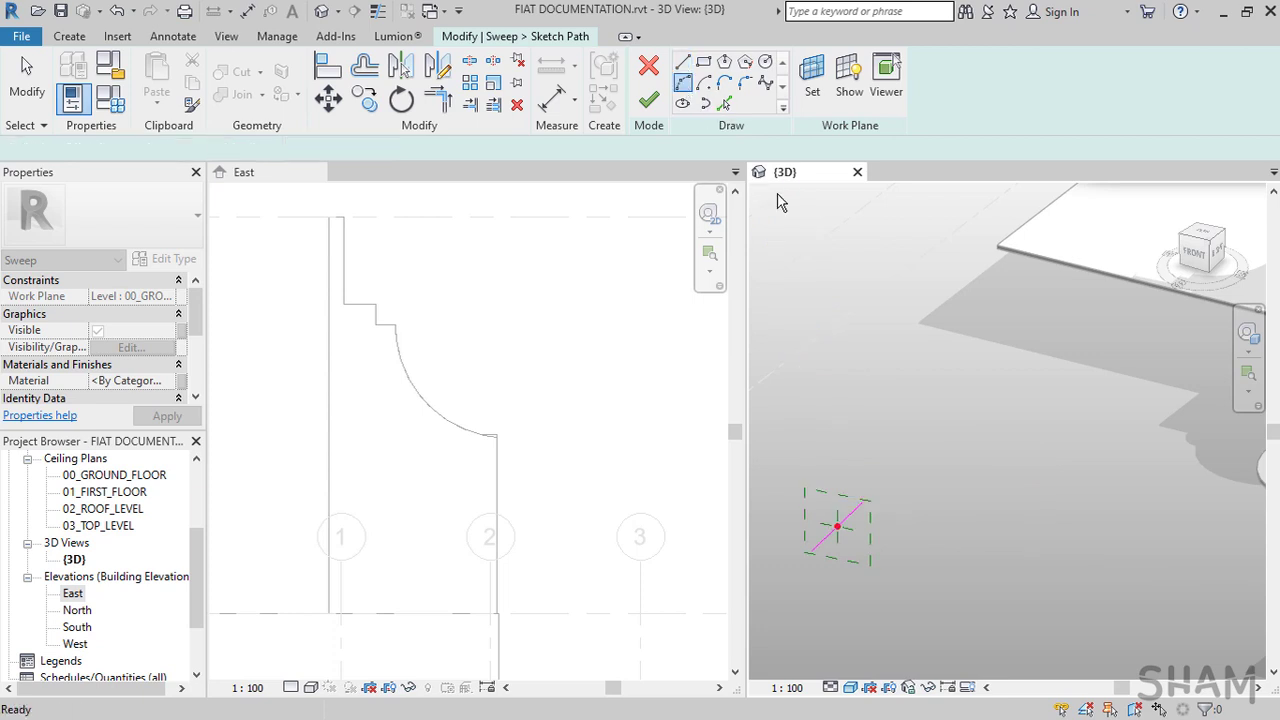
pyautogui.click(878, 425)
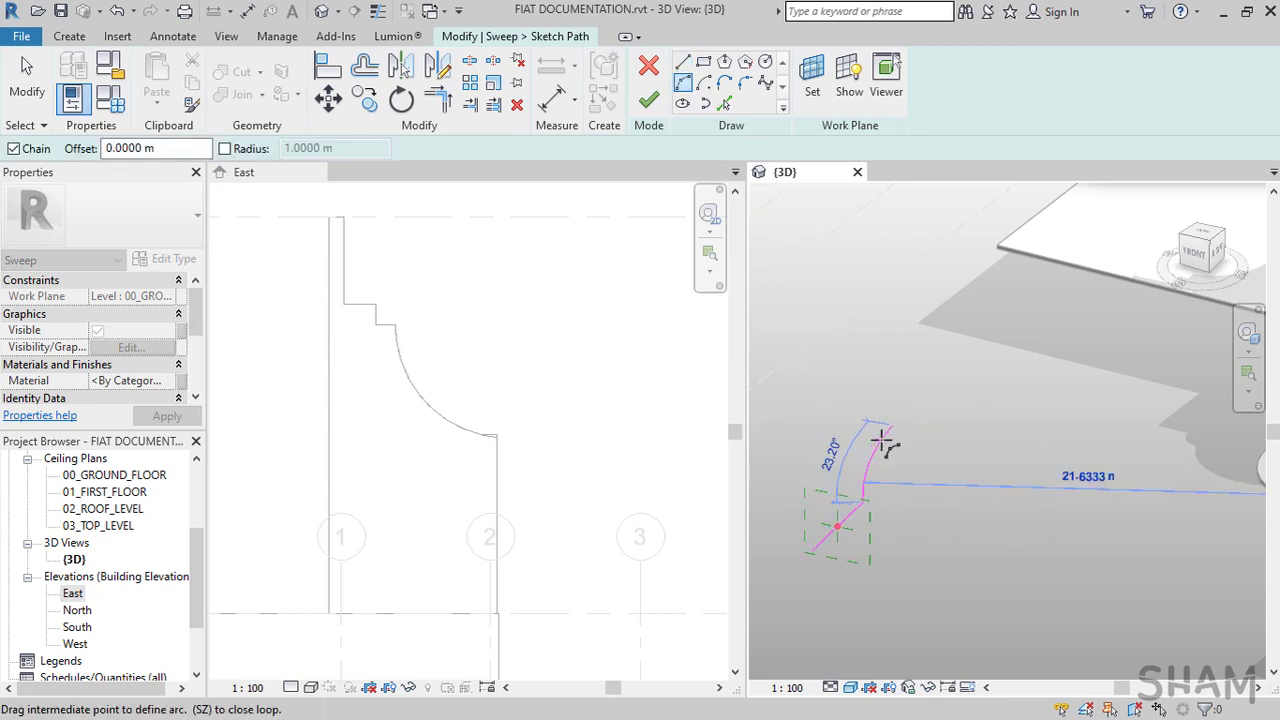
pyautogui.click(886, 443)
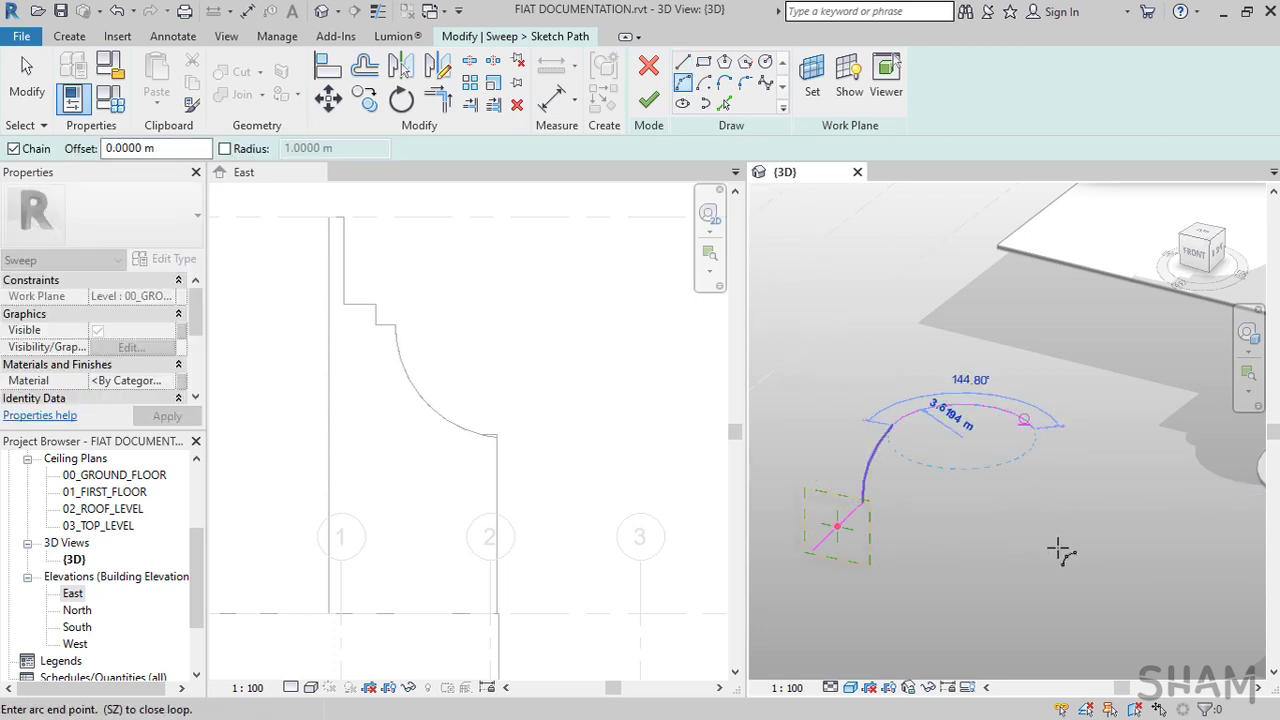
pyautogui.click(1173, 497)
pyautogui.click(1121, 487)
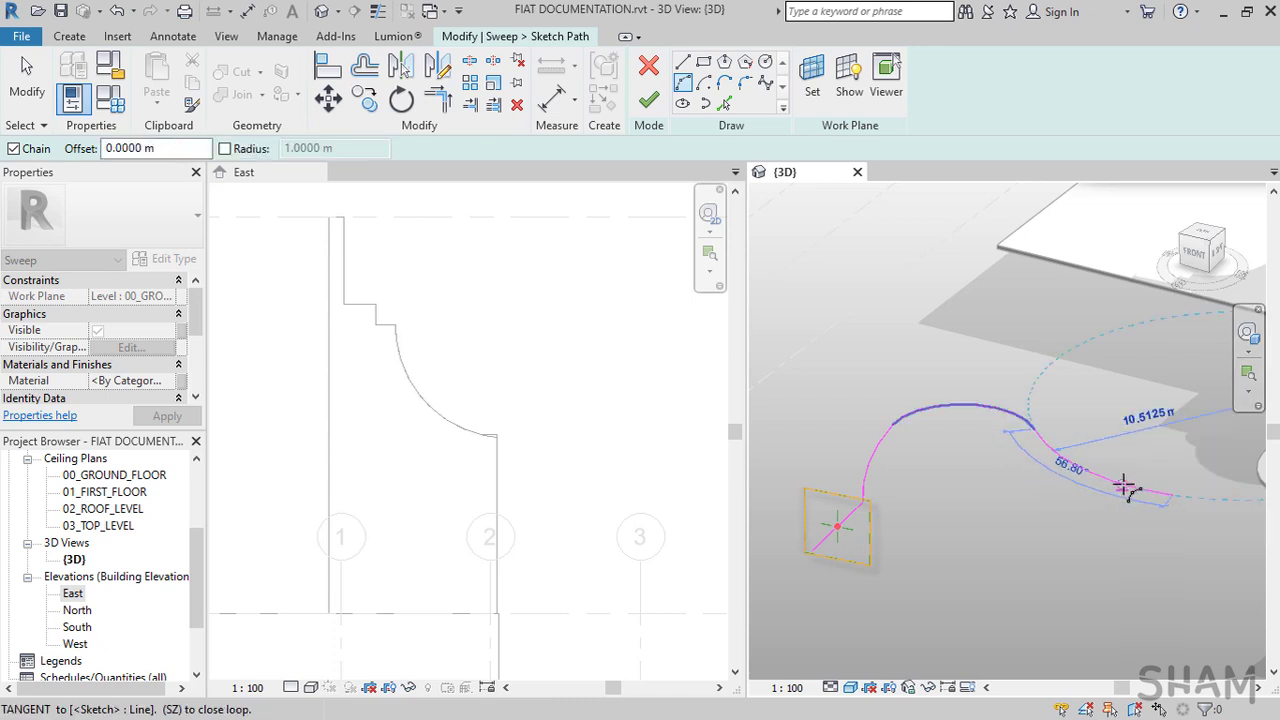
pyautogui.click(652, 102)
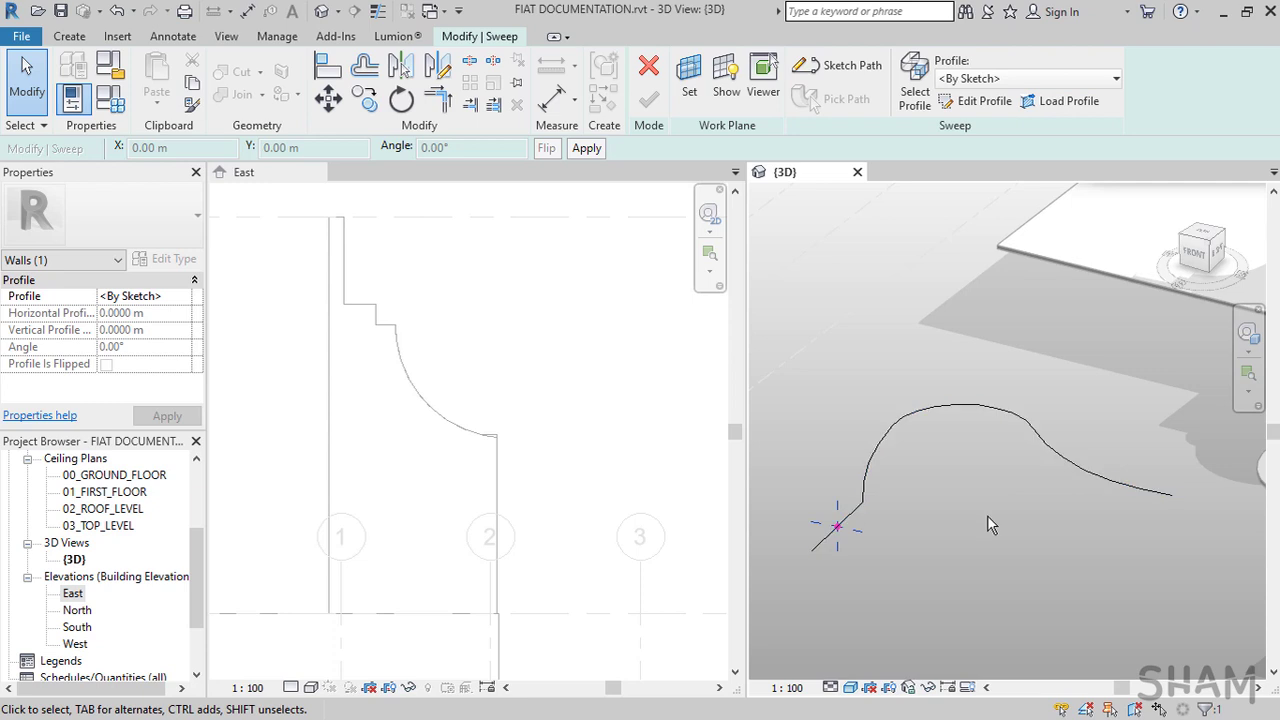
# Edit the sweep's profile sketch with its work plane shown, and face the profile plane in the front view
pyautogui.click(976, 106)
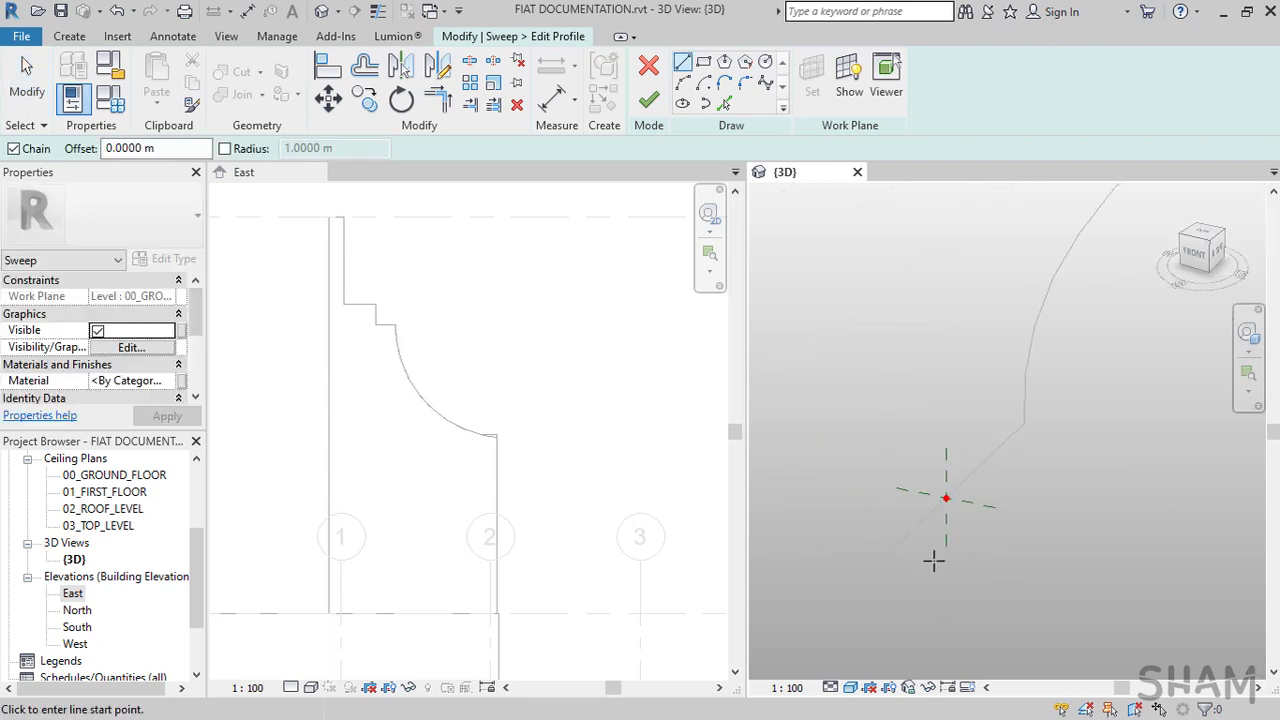
pyautogui.click(886, 80)
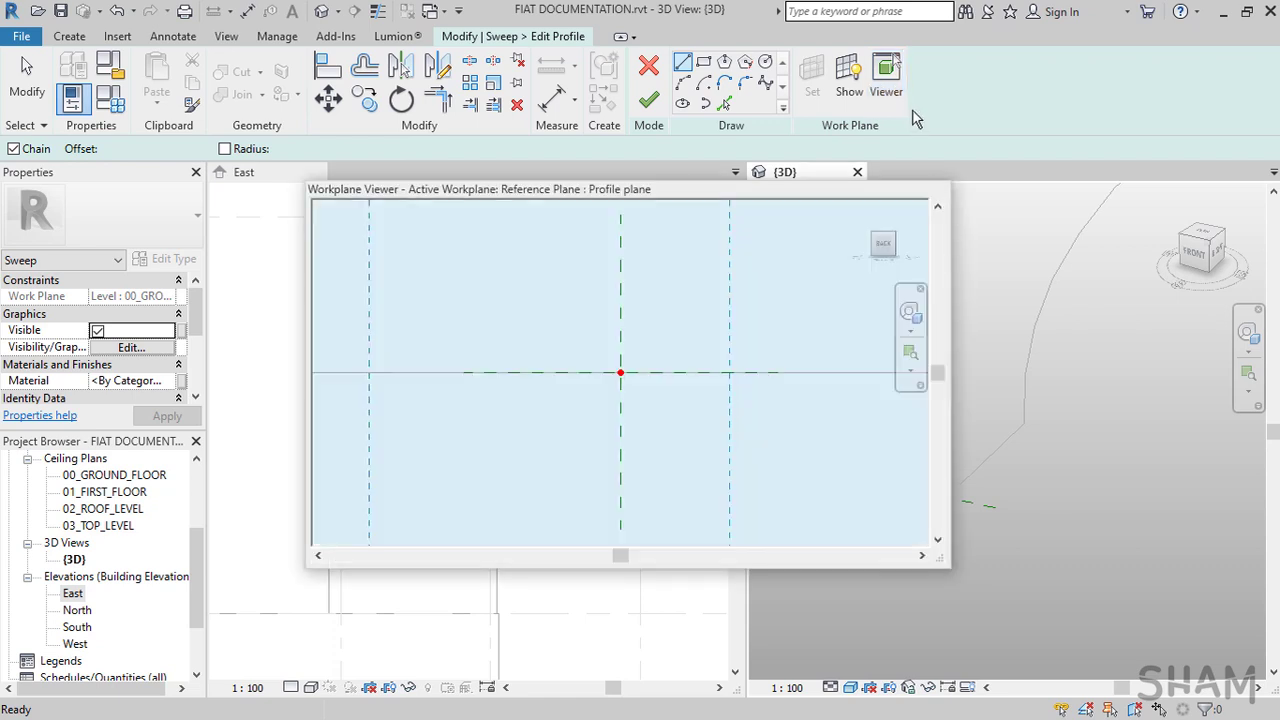
pyautogui.moveTo(749, 200); pyautogui.dragTo(677, 210)
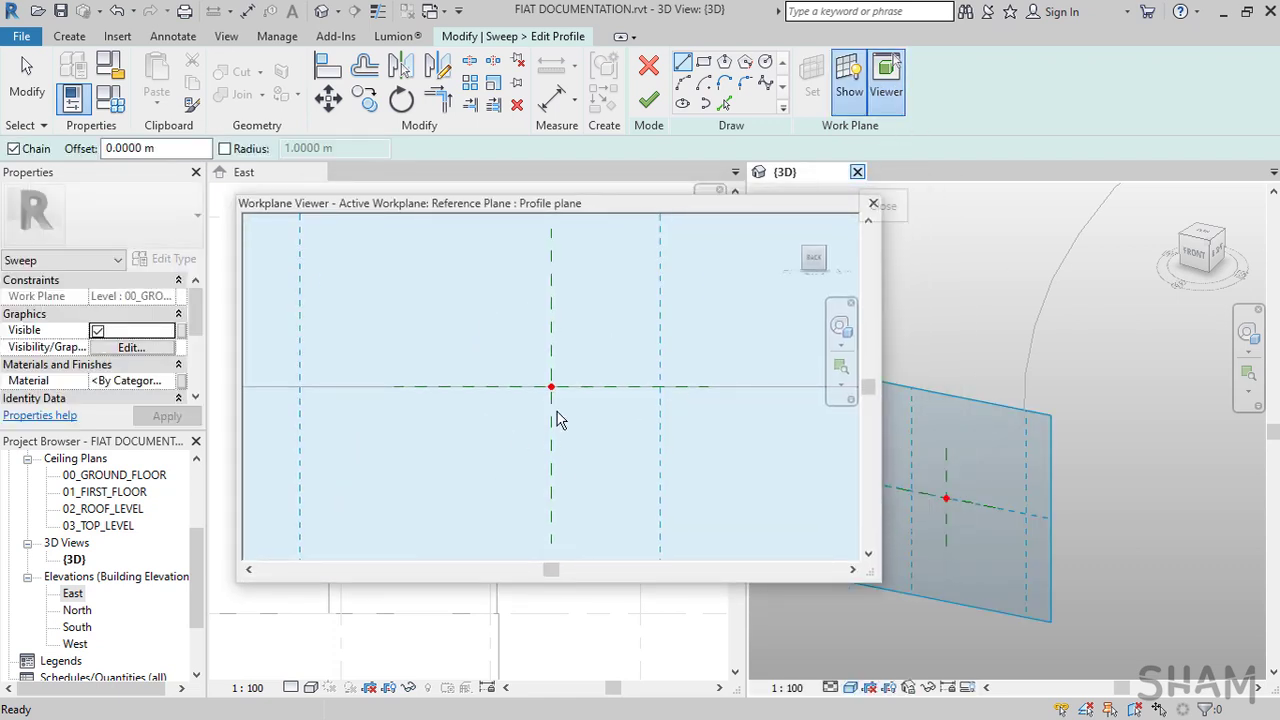
pyautogui.scroll(-3, 557, 414)
pyautogui.moveTo(836, 200); pyautogui.dragTo(777, 205)
pyautogui.click(813, 210)
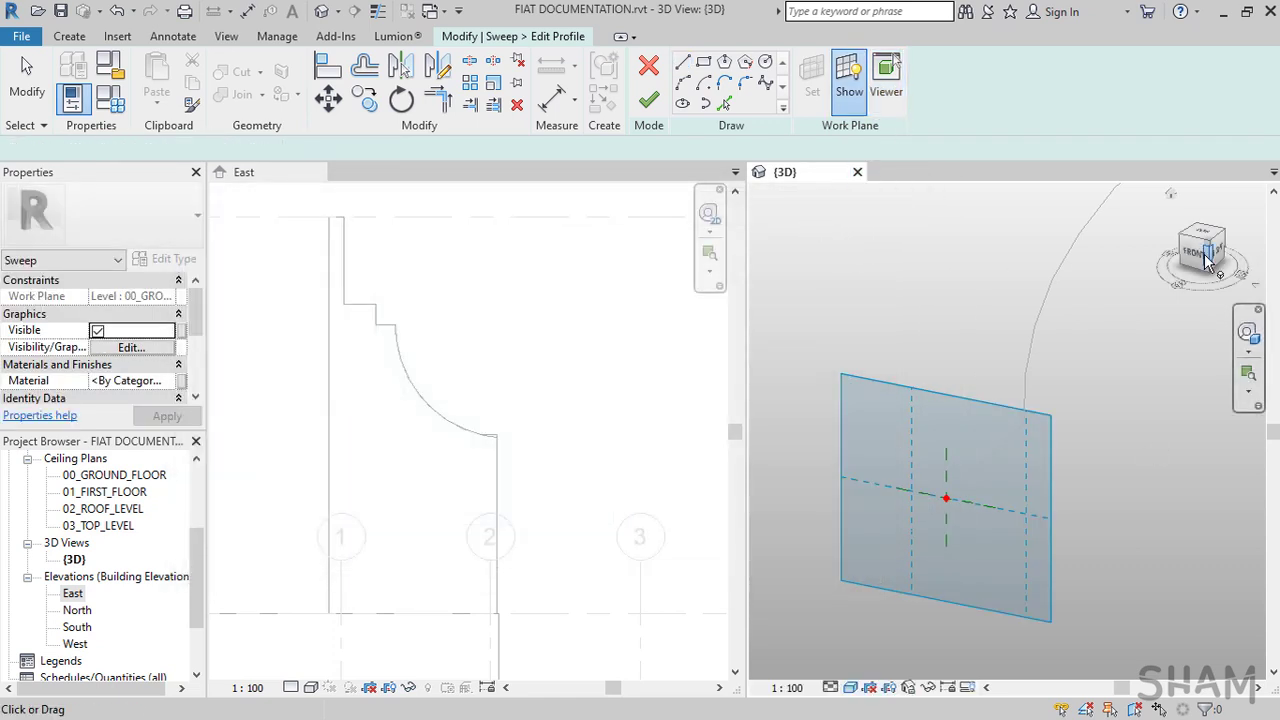
pyautogui.click(1207, 257)
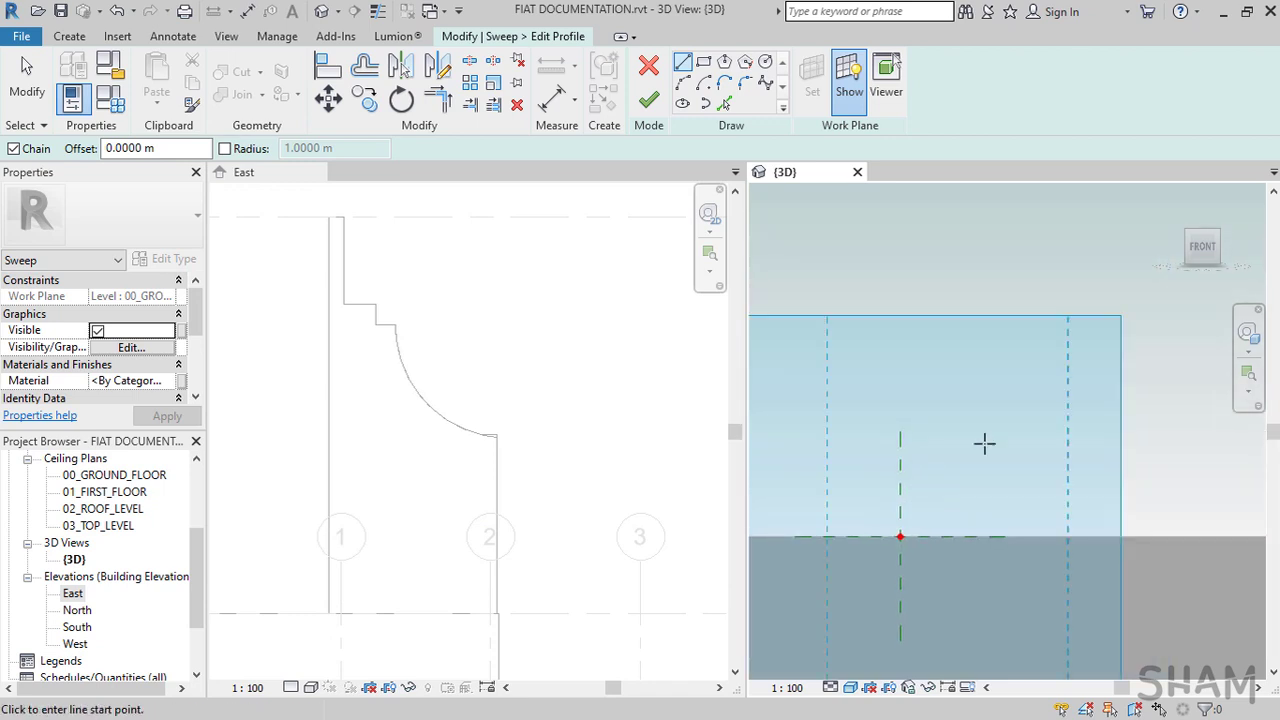
# Draw a slightly inward-leaning upright line about 2.7 m long, starting on the ground just beside the profile origin
pyautogui.click(903, 533)
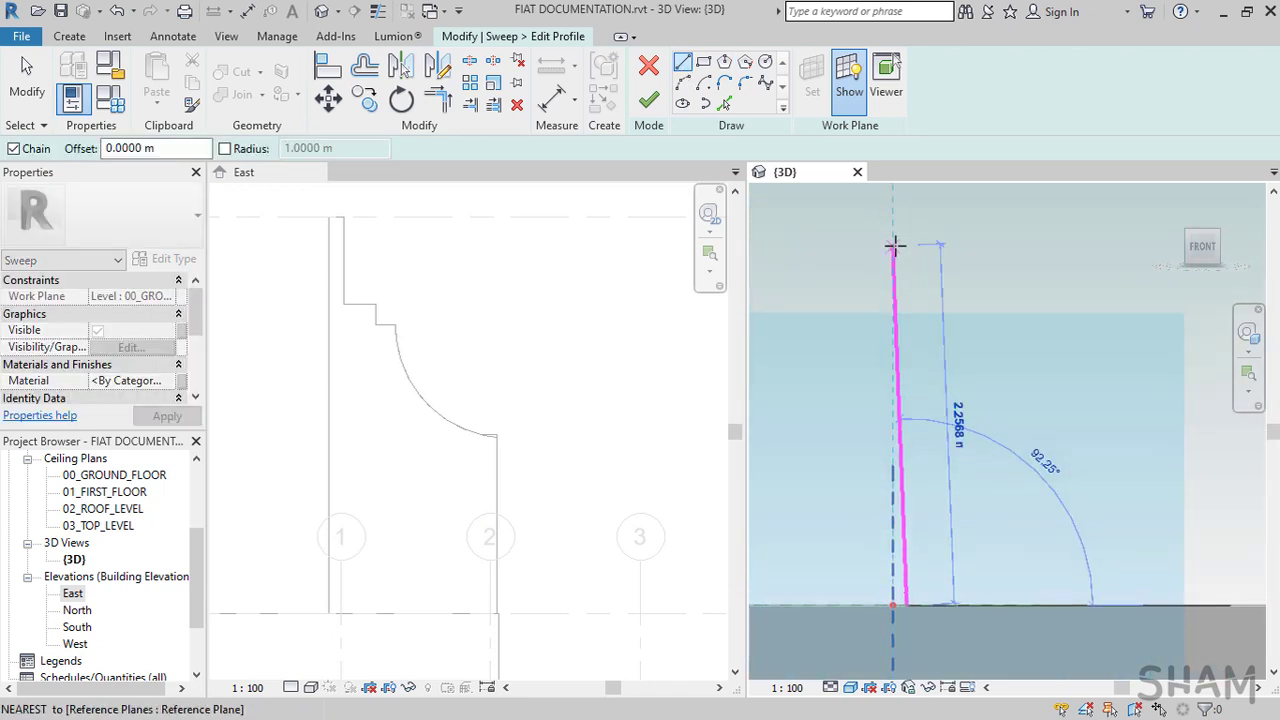
pyautogui.click(921, 303)
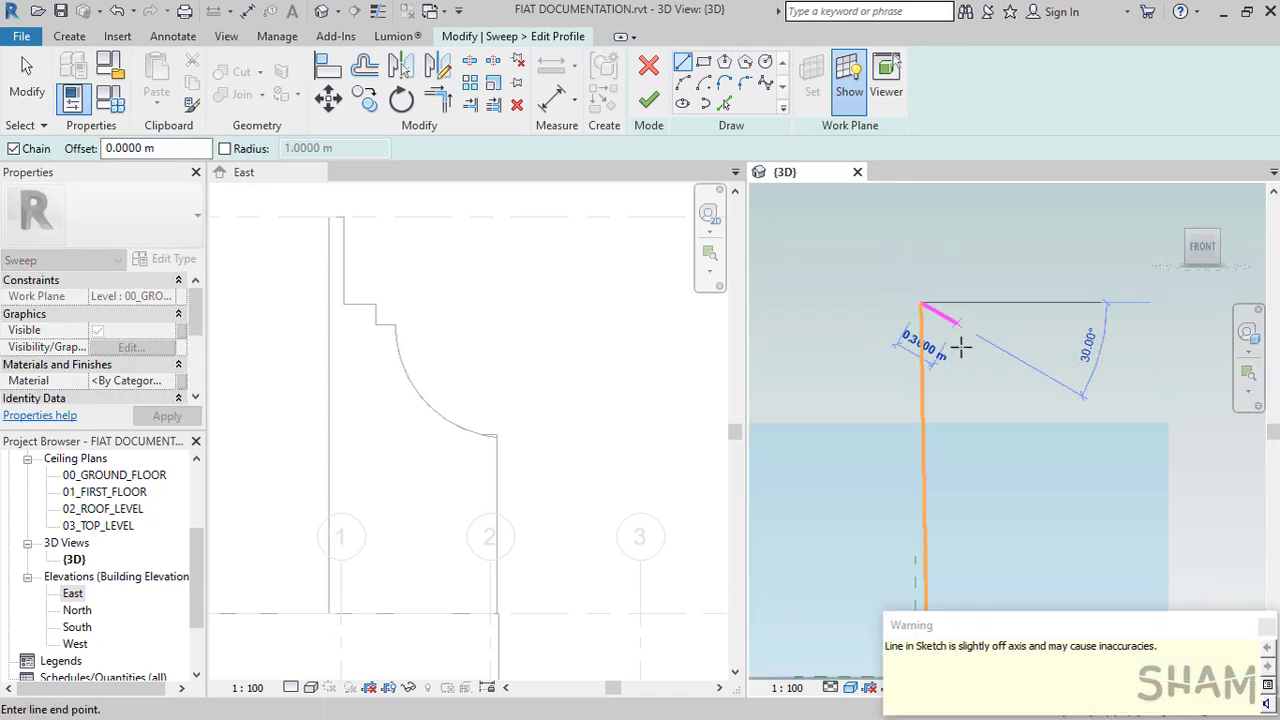
pyautogui.moveTo(961, 347); pyautogui.dragTo(899, 211, button='middle')
pyautogui.moveTo(842, 312); pyautogui.dragTo(867, 349, button='middle')
pyautogui.press('Escape')
pyautogui.scroll(3, 886, 596)
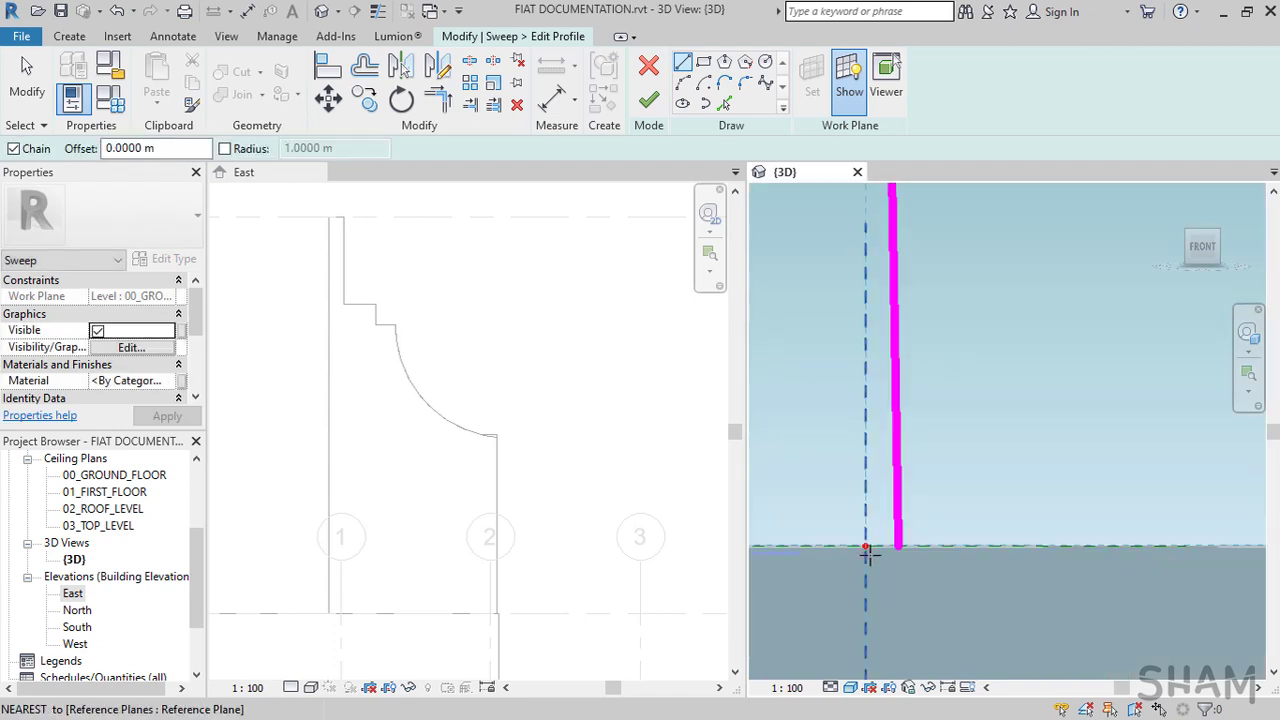
# Mirror the leaning line about an axis drawn along the profile's vertical centre line, keeping the original
pyautogui.click(897, 530)
pyautogui.press('d')
pyautogui.press('m')
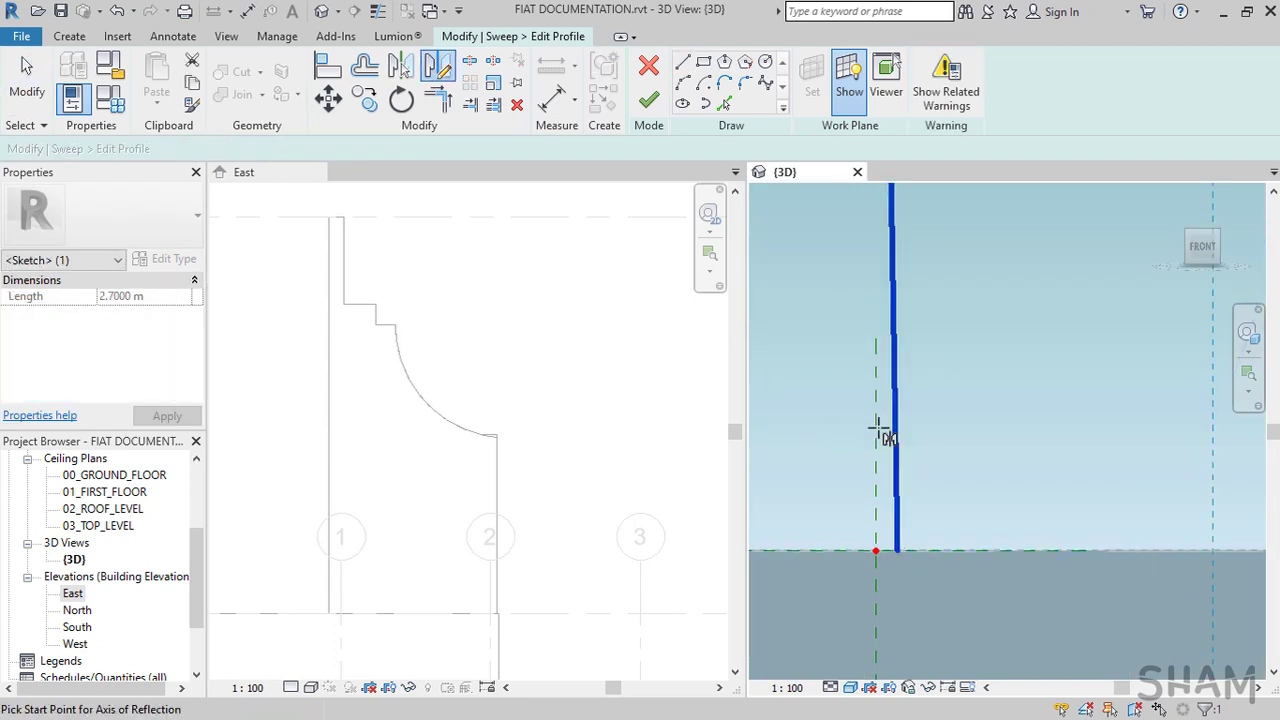
pyautogui.click(878, 430)
pyautogui.click(879, 550)
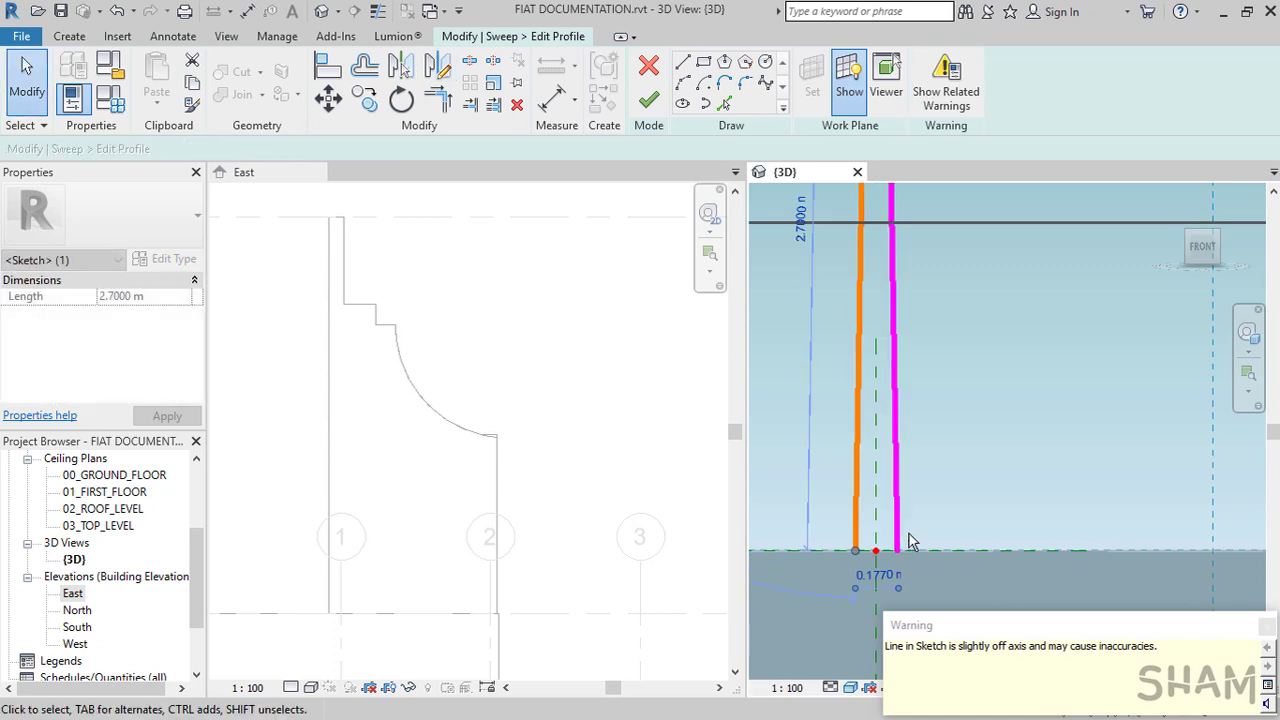
# Close the tapered profile with straight lines joining the lower ends and the upper ends of the two sides
pyautogui.scroll(2, 909, 535)
pyautogui.moveTo(947, 496); pyautogui.dragTo(991, 403, button='middle')
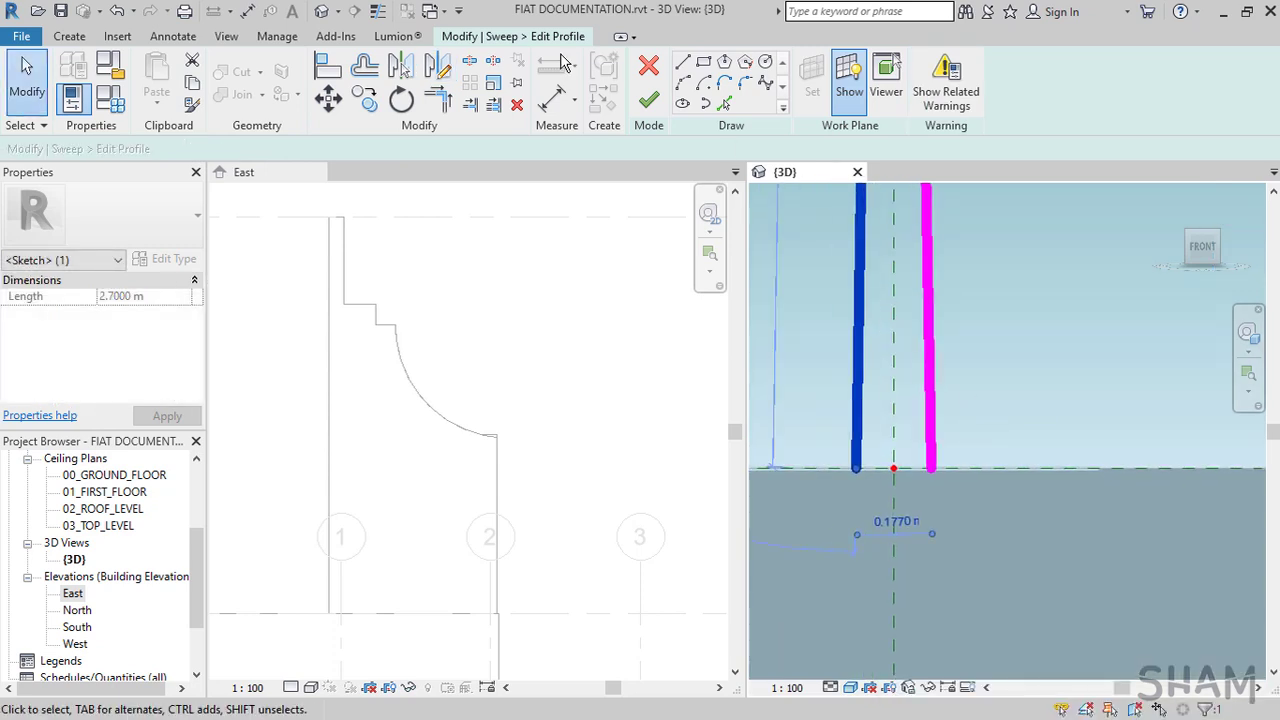
pyautogui.click(683, 62)
pyautogui.click(857, 469)
pyautogui.click(929, 468)
pyautogui.scroll(-3, 1000, 469)
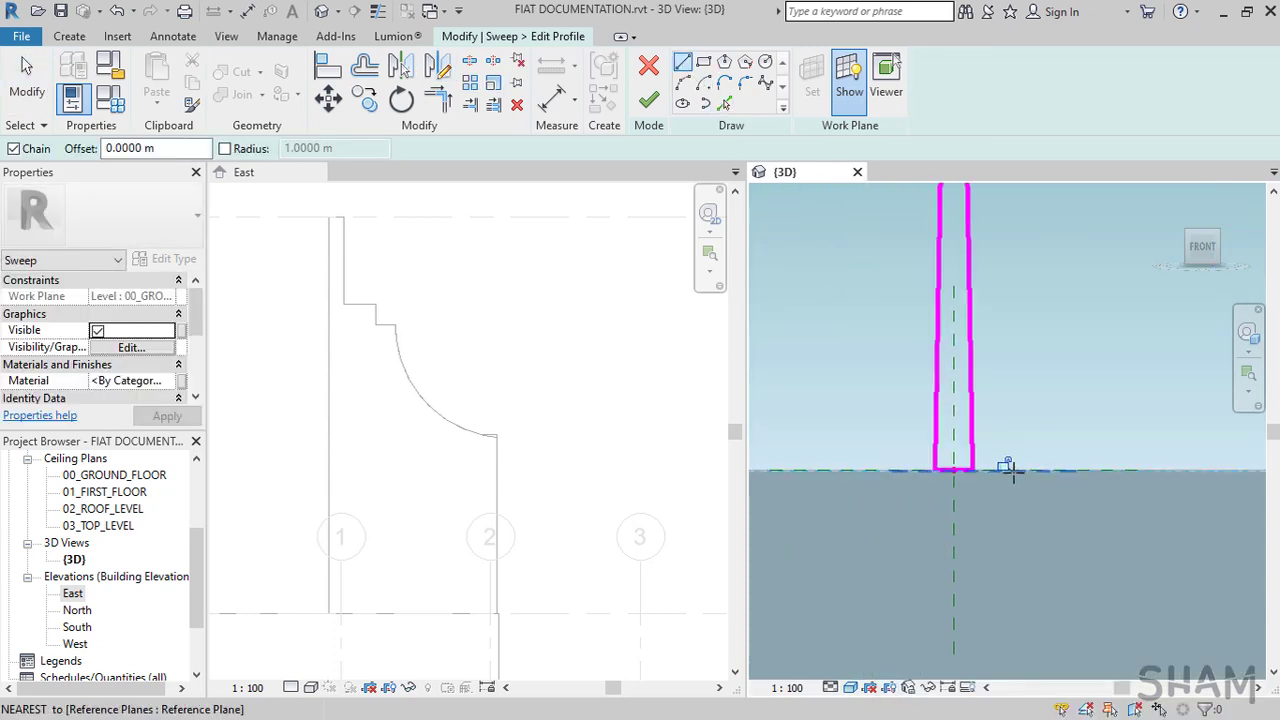
pyautogui.scroll(-3, 1013, 472)
pyautogui.moveTo(1026, 240); pyautogui.dragTo(962, 462, button='middle')
pyautogui.scroll(3, 988, 502)
pyautogui.click(954, 484)
pyautogui.click(930, 484)
# Set the 3D view's scale to 1:50 and leave the line-drawing command
pyautogui.scroll(-2, 1040, 532)
pyautogui.scroll(-2, 983, 500)
pyautogui.click(914, 436)
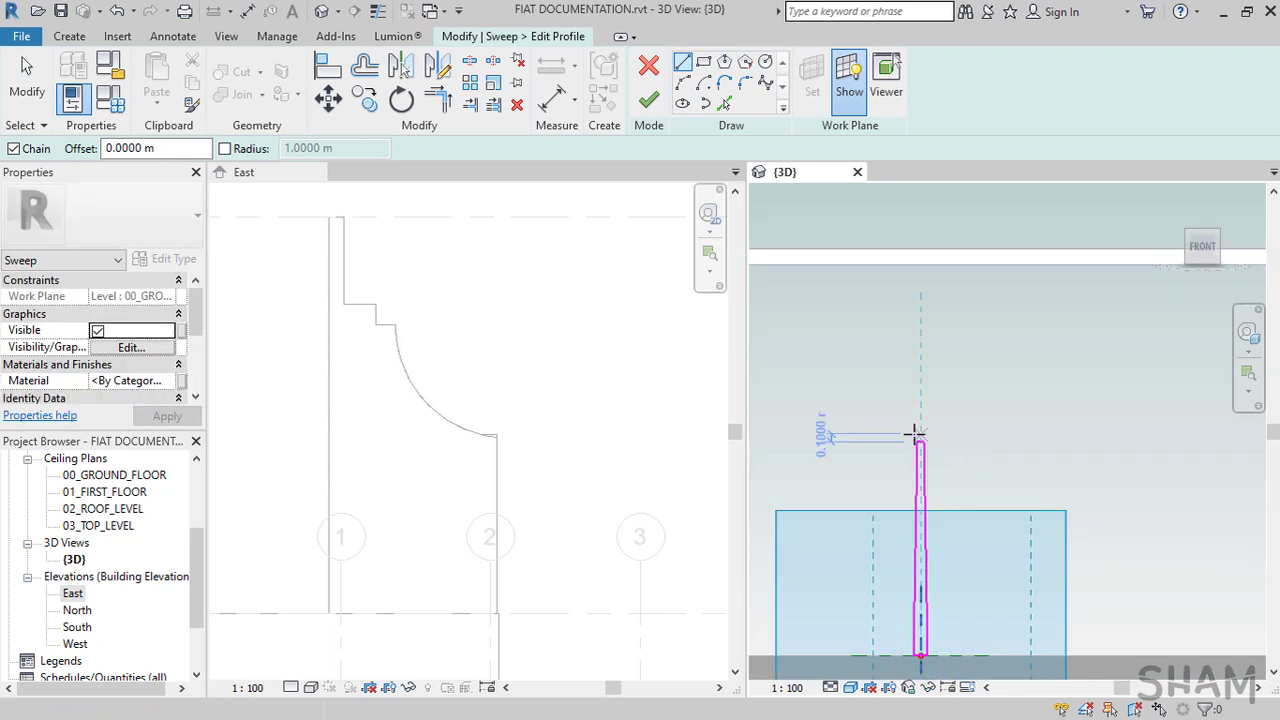
pyautogui.click(787, 688)
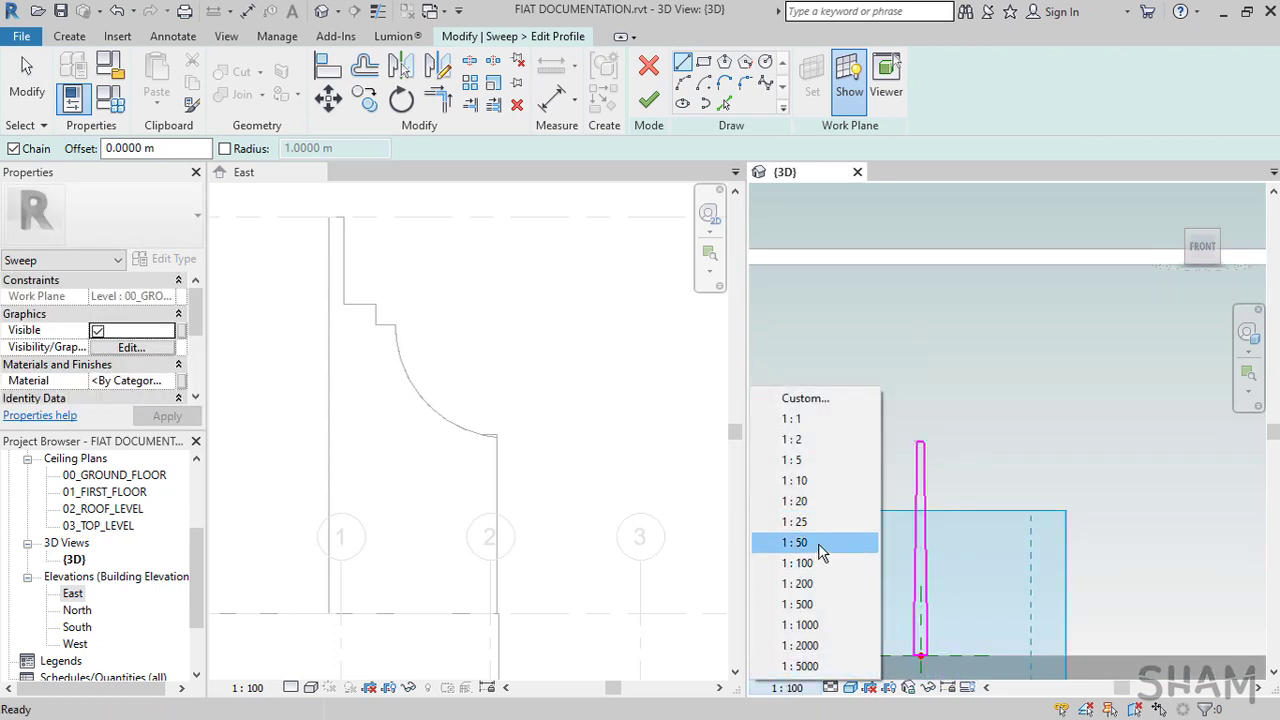
pyautogui.click(825, 543)
pyautogui.scroll(5, 952, 608)
pyautogui.moveTo(952, 608); pyautogui.dragTo(917, 543, button='middle')
pyautogui.scroll(-1, 928, 604)
pyautogui.press('Escape')
pyautogui.press('Escape')
pyautogui.scroll(2, 910, 552)
pyautogui.click(856, 90)
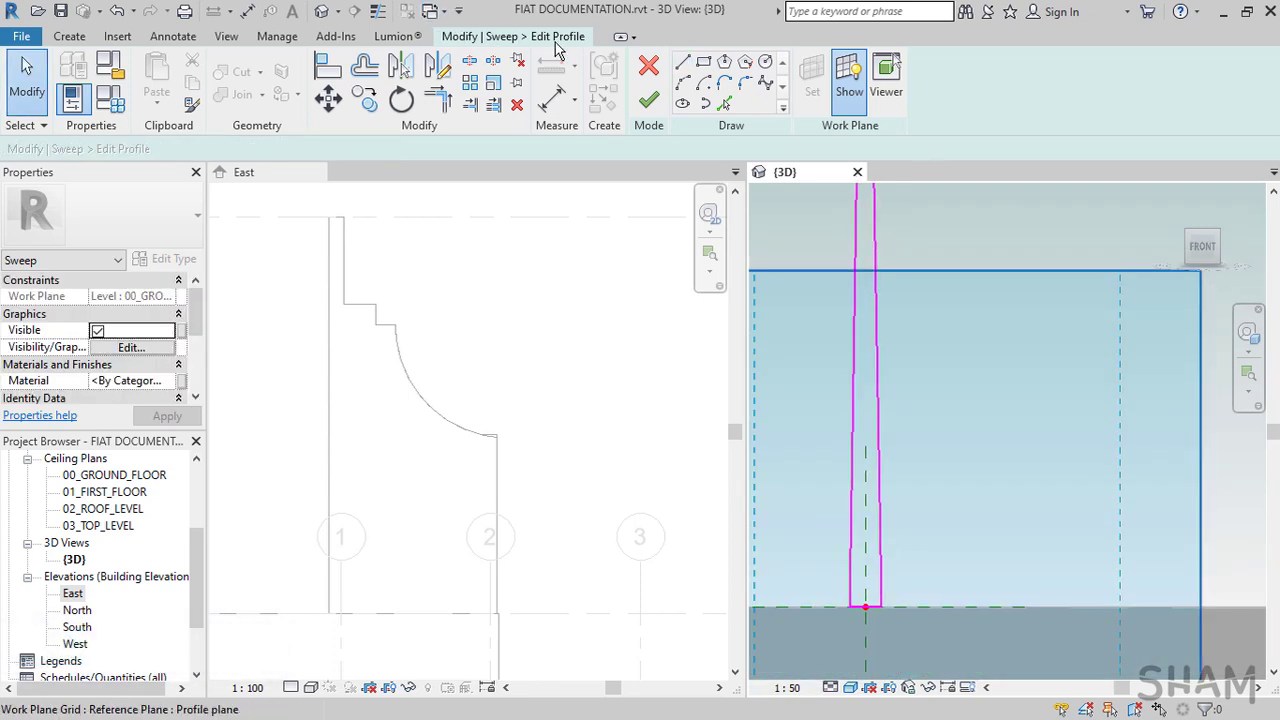
# Draw three small circles centred on the tapered profile's long sides, two about 0.08 m and the uppermost about 0.06 m in radius
pyautogui.click(763, 64)
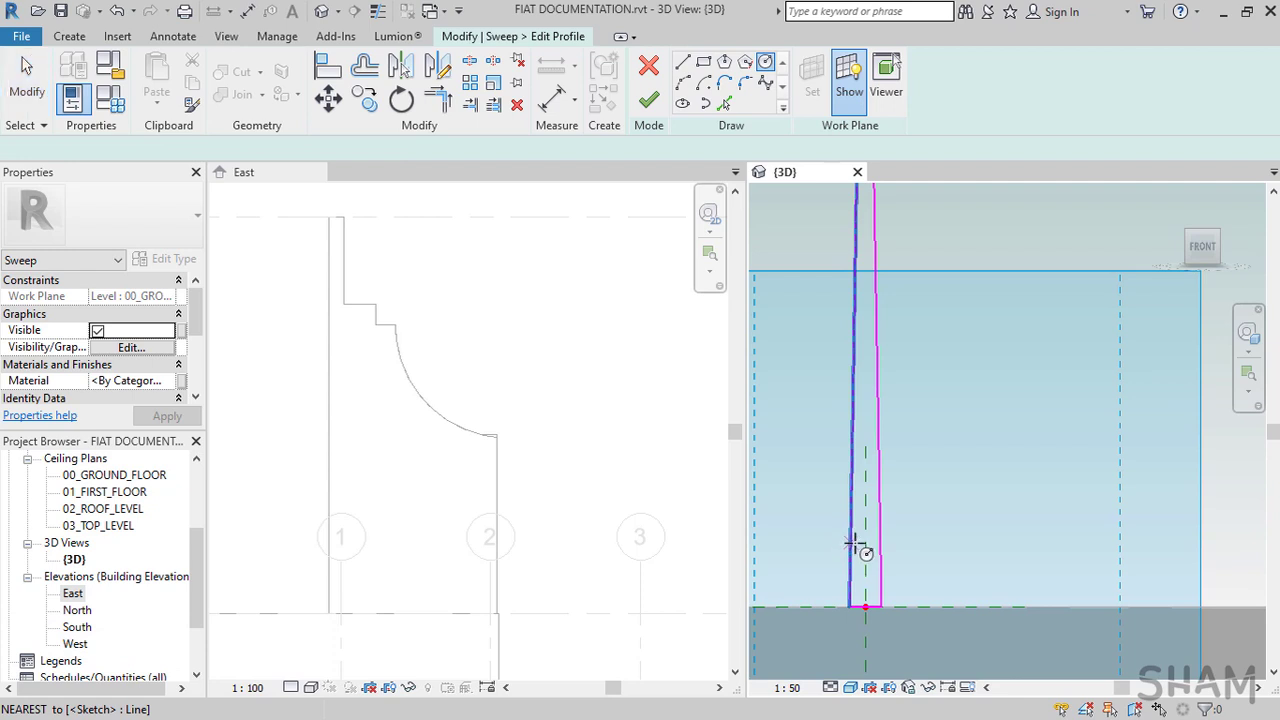
pyautogui.click(852, 434)
pyautogui.click(854, 420)
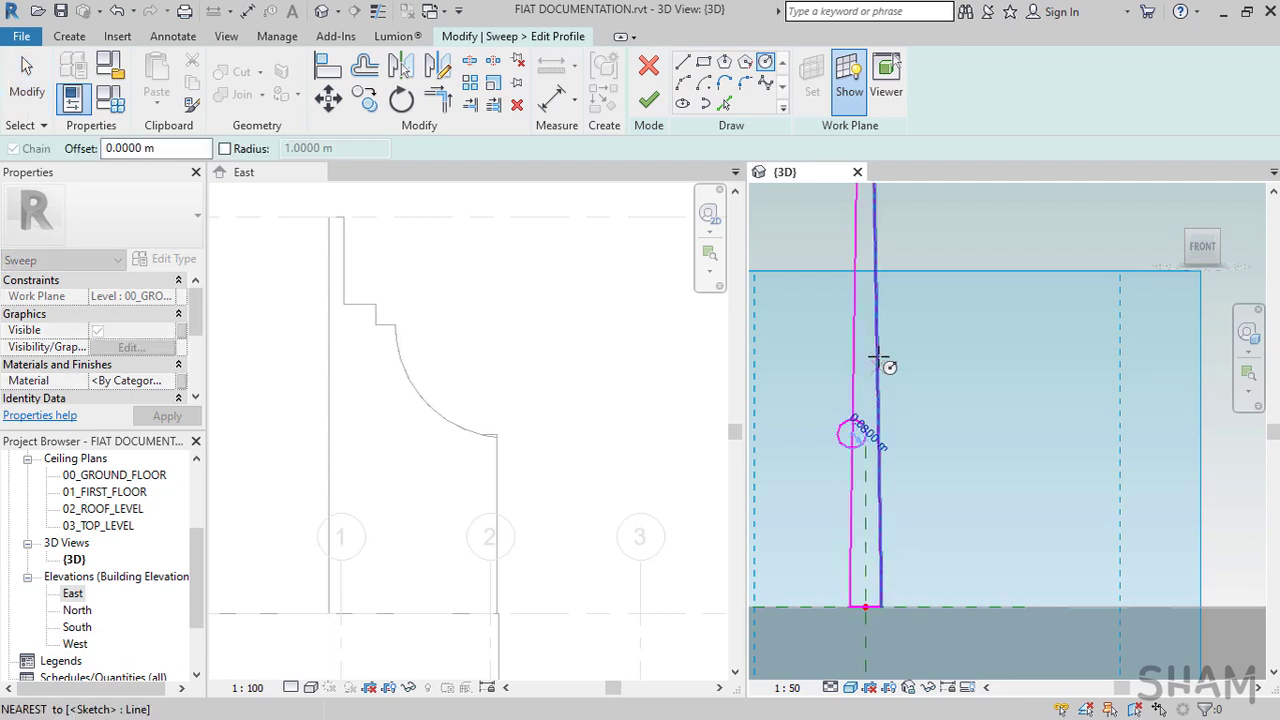
pyautogui.click(877, 352)
pyautogui.click(877, 338)
pyautogui.click(855, 274)
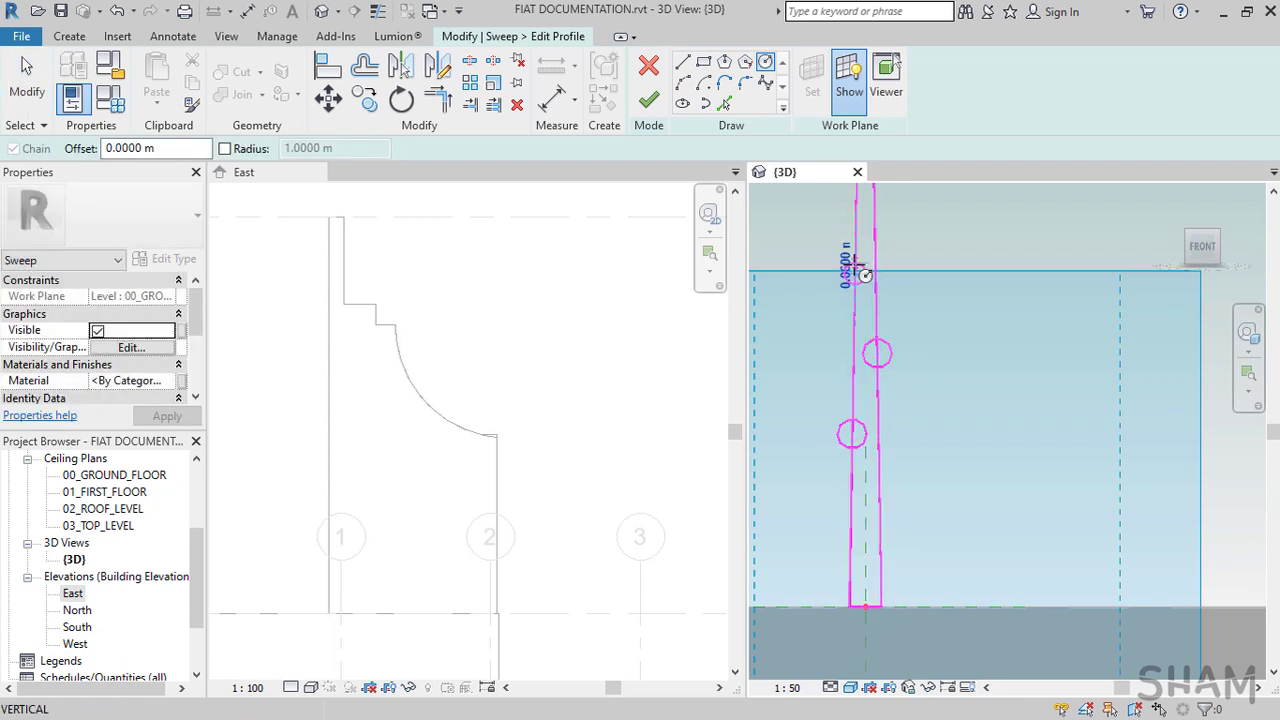
pyautogui.click(855, 263)
pyautogui.moveTo(922, 280); pyautogui.dragTo(915, 291, button='middle')
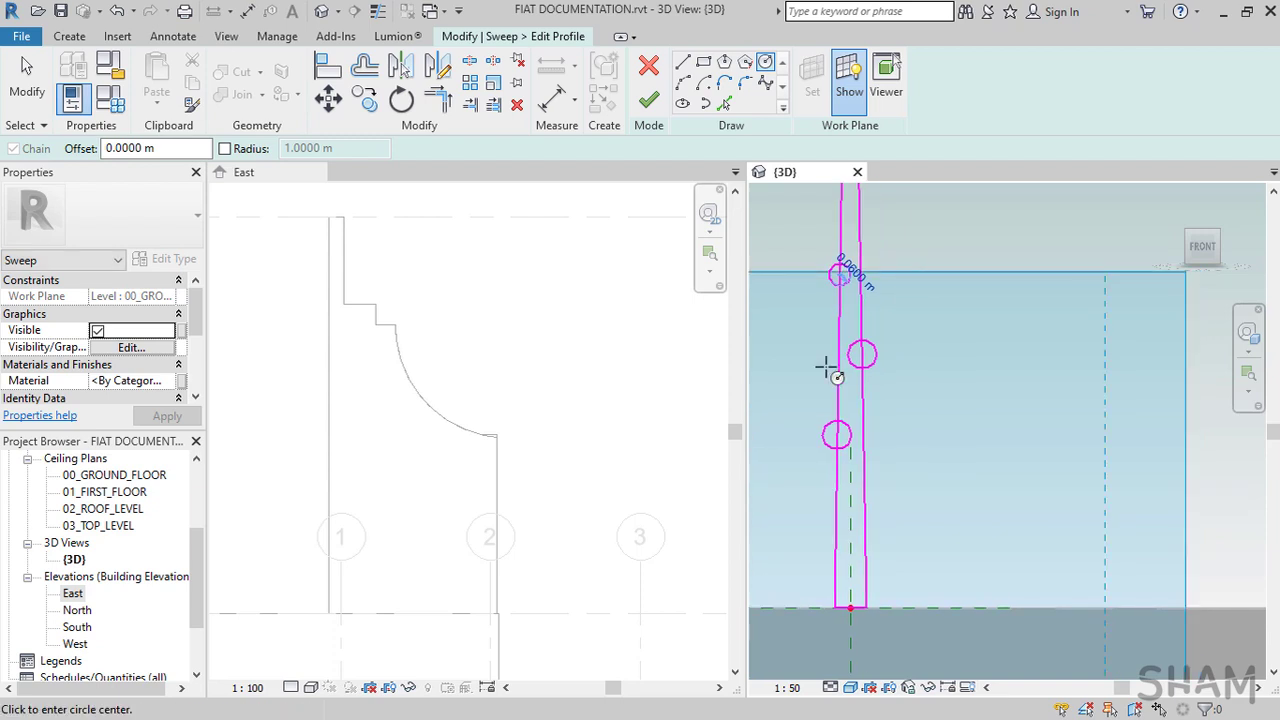
pyautogui.scroll(1, 839, 437)
# Split the profile's side lines where the circles sit, using Split Element without deleting inner segments
pyautogui.click(471, 66)
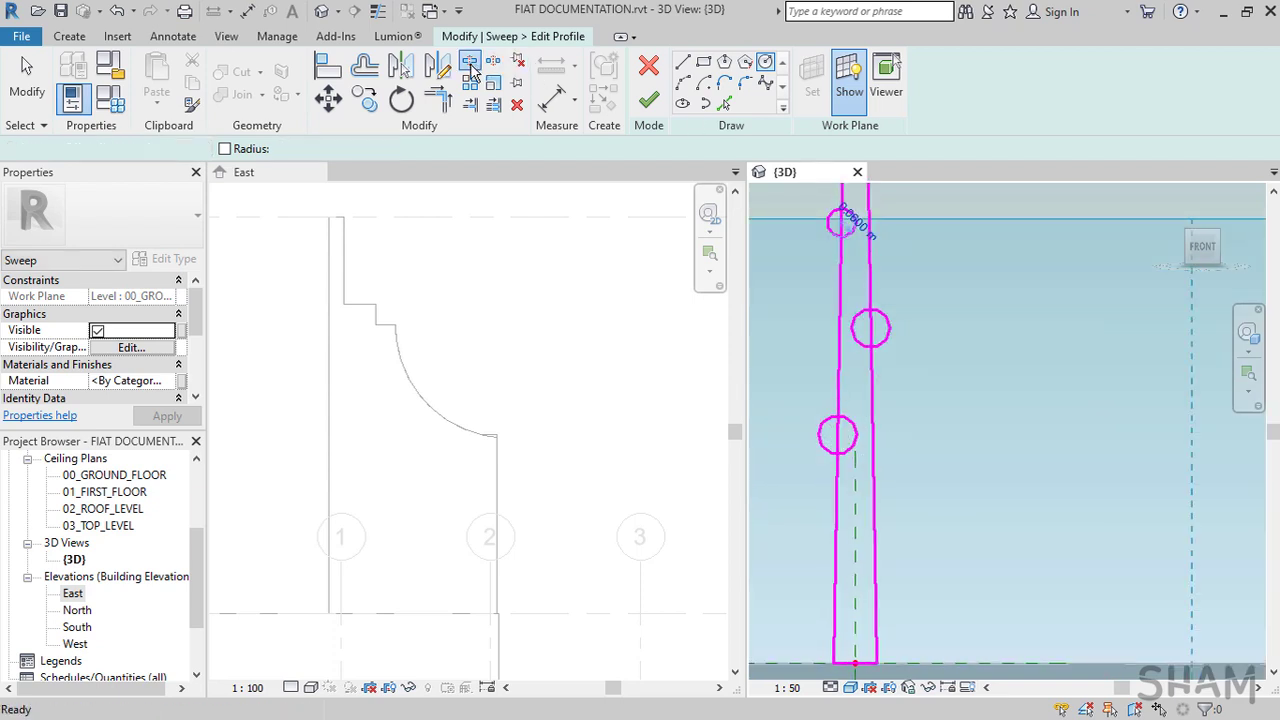
pyautogui.click(838, 435)
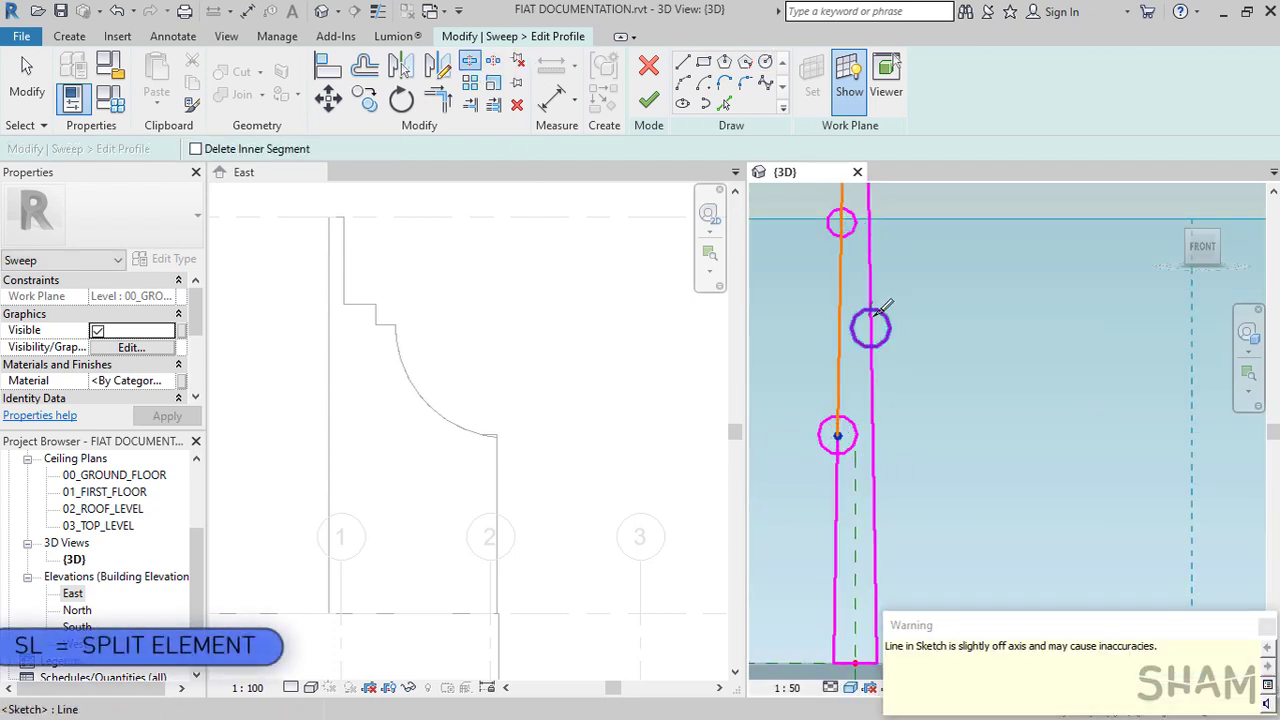
pyautogui.click(841, 222)
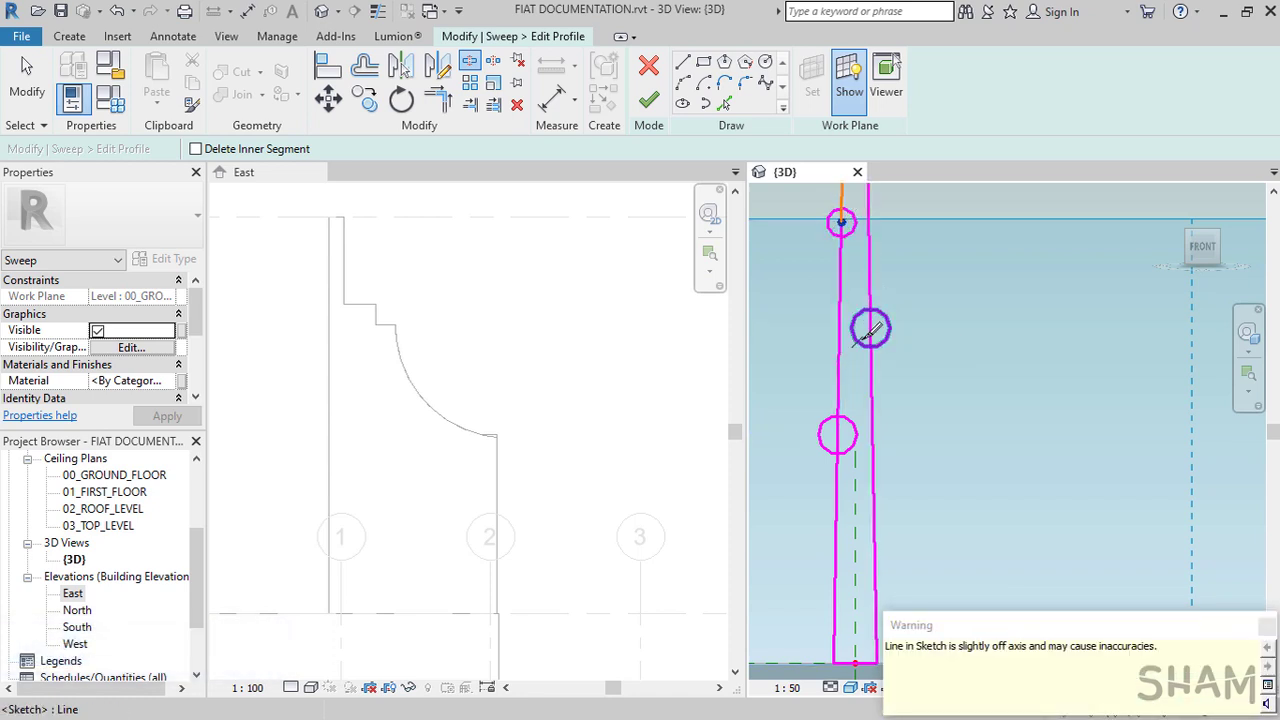
# Trim the circles and side lines to corners, leaving three rounded notches cut into the profile's sides
pyautogui.press('t')
pyautogui.press('r')
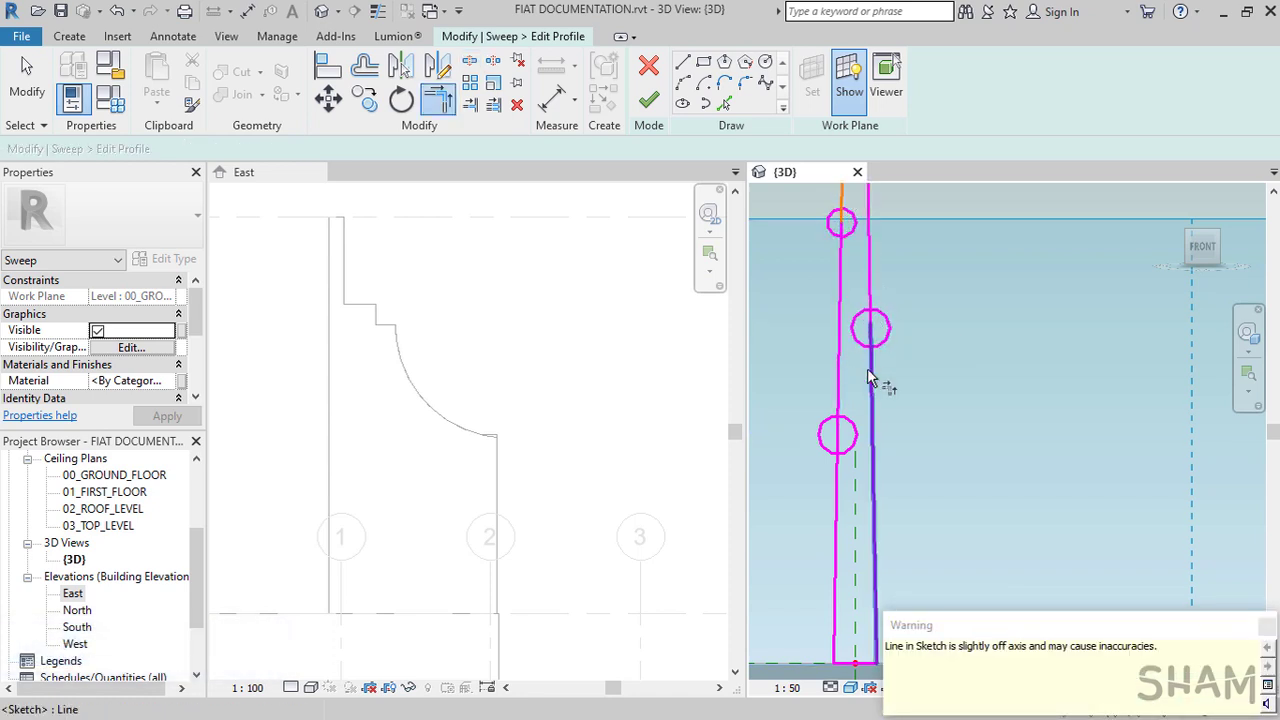
pyautogui.click(860, 324)
pyautogui.click(868, 278)
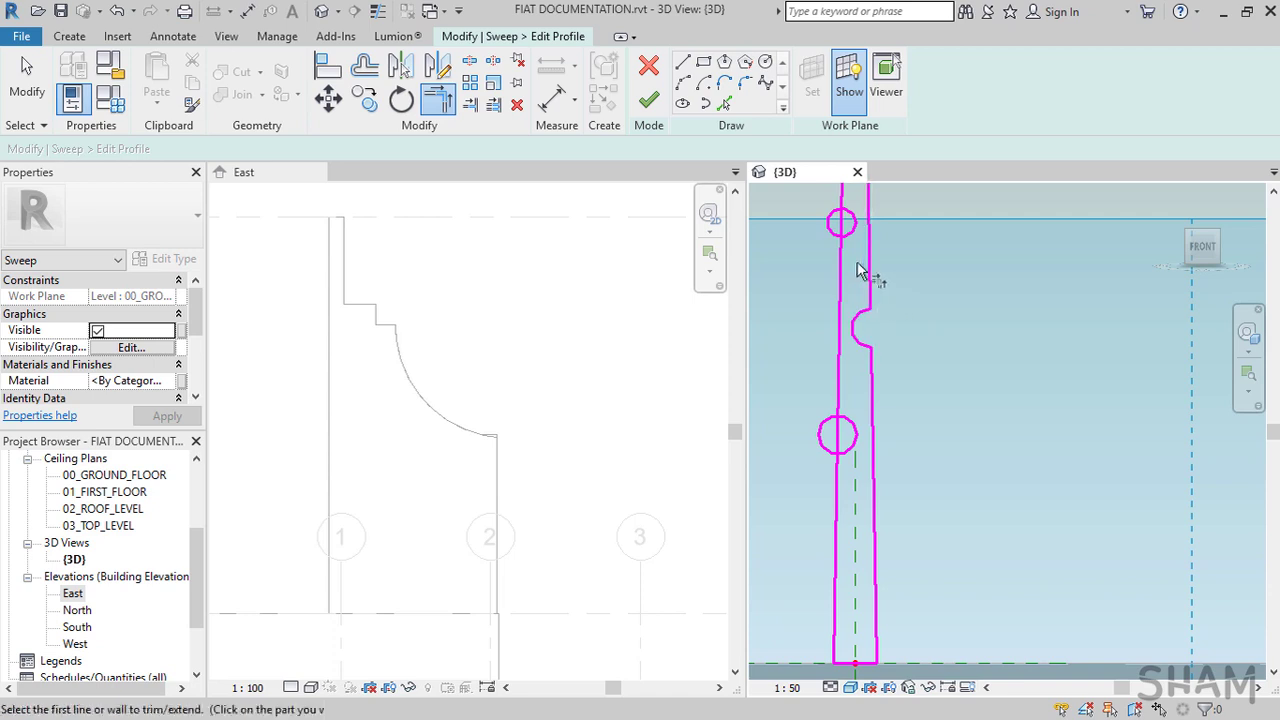
pyautogui.click(844, 197)
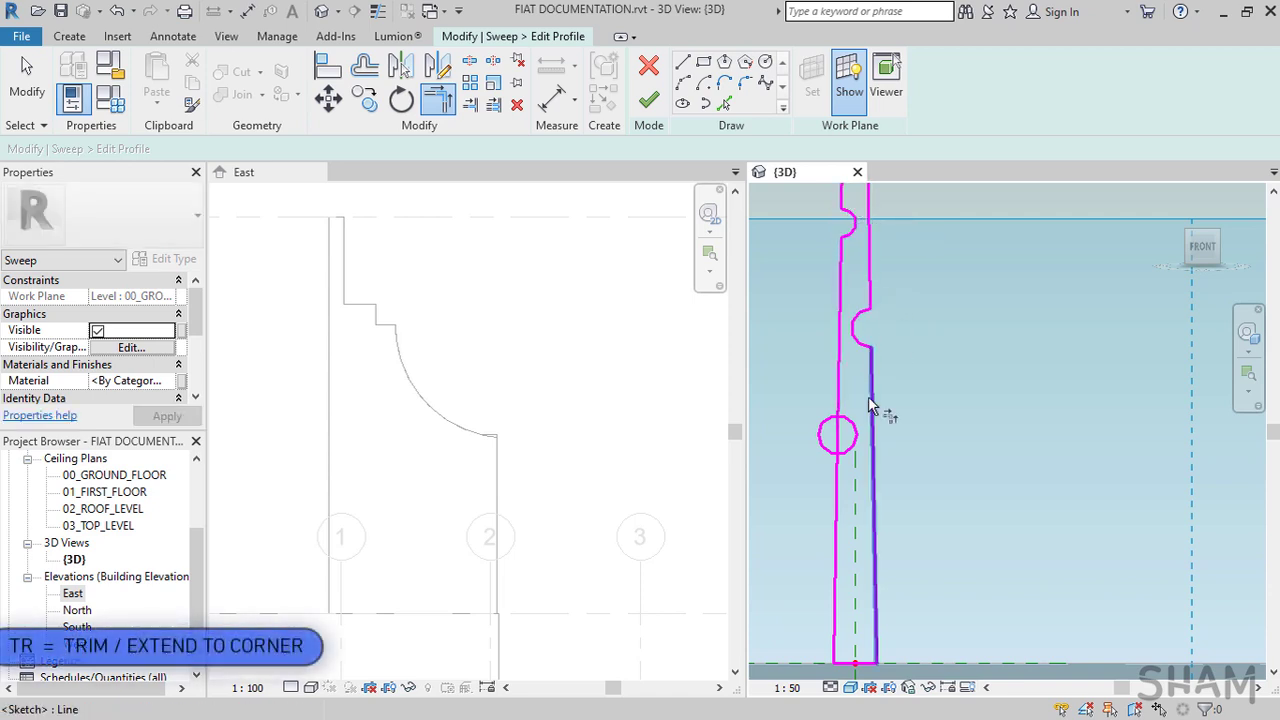
pyautogui.click(842, 404)
pyautogui.click(856, 443)
pyautogui.click(854, 453)
pyautogui.click(852, 476)
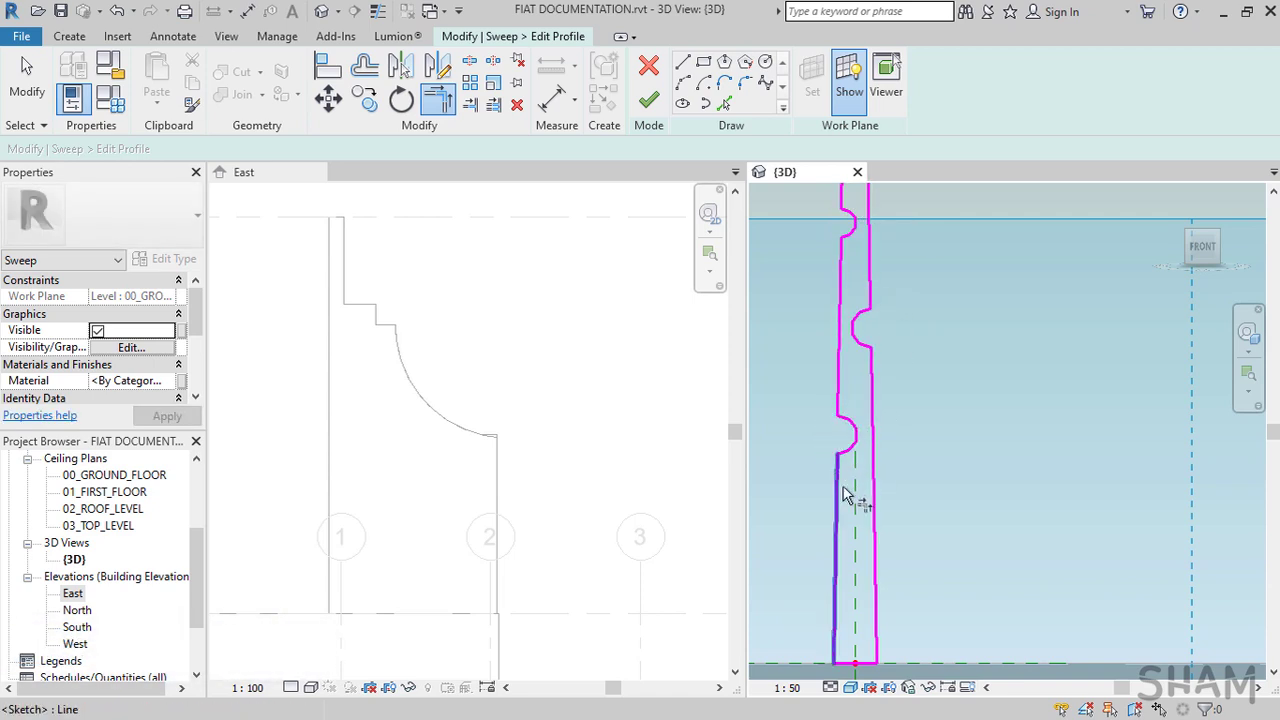
# Finish the notched profile sketch, the sweep along the curved path and the in-place wall model
pyautogui.scroll(-3, 850, 490)
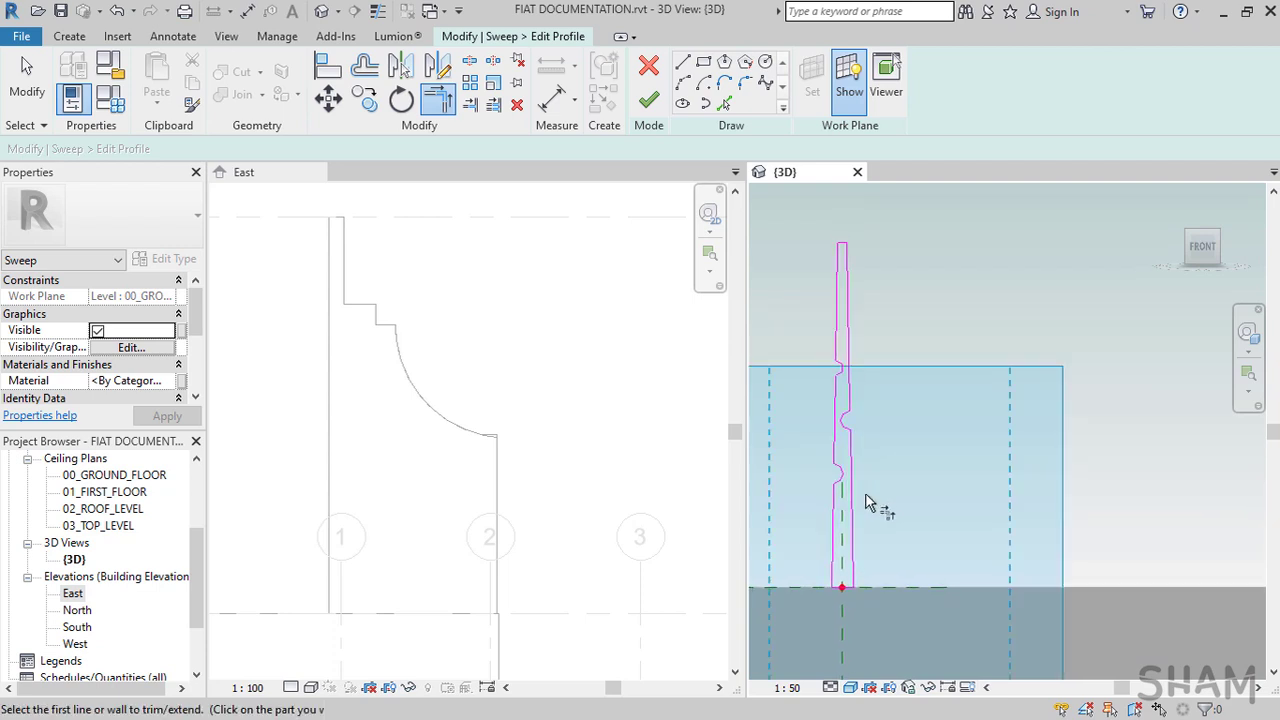
pyautogui.scroll(2, 866, 510)
pyautogui.moveTo(880, 523); pyautogui.dragTo(908, 523, button='middle')
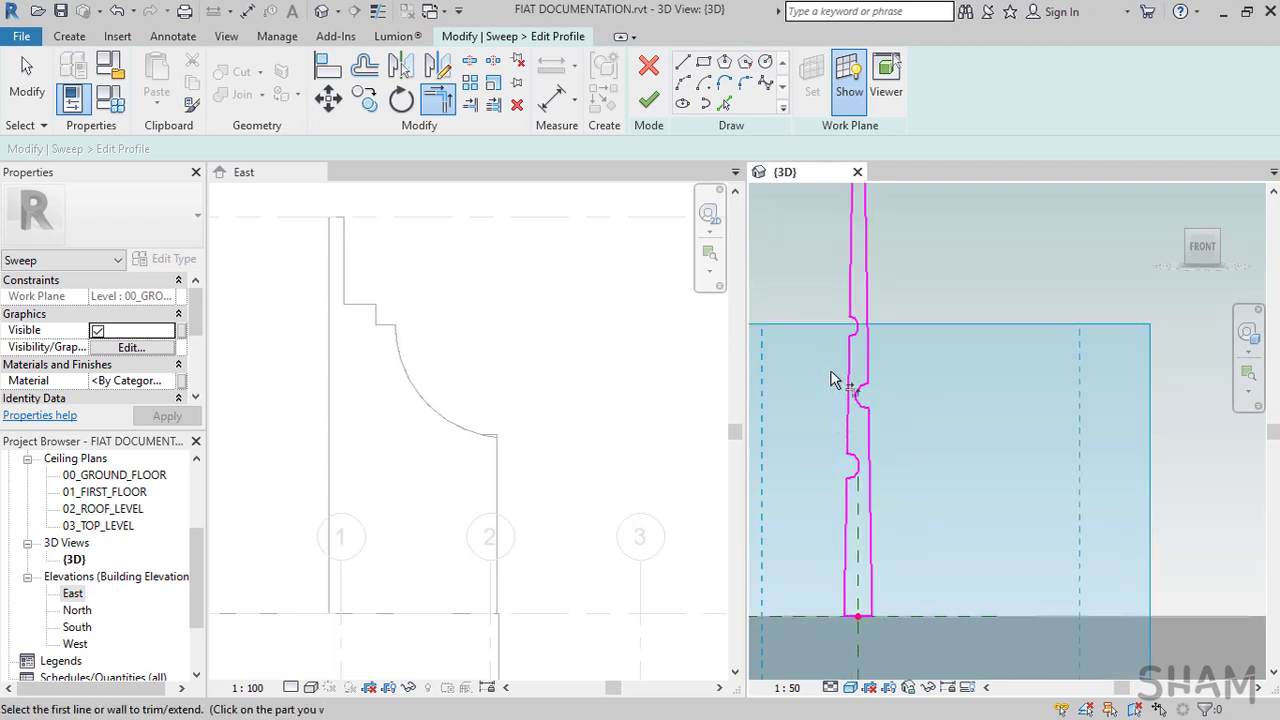
pyautogui.click(652, 102)
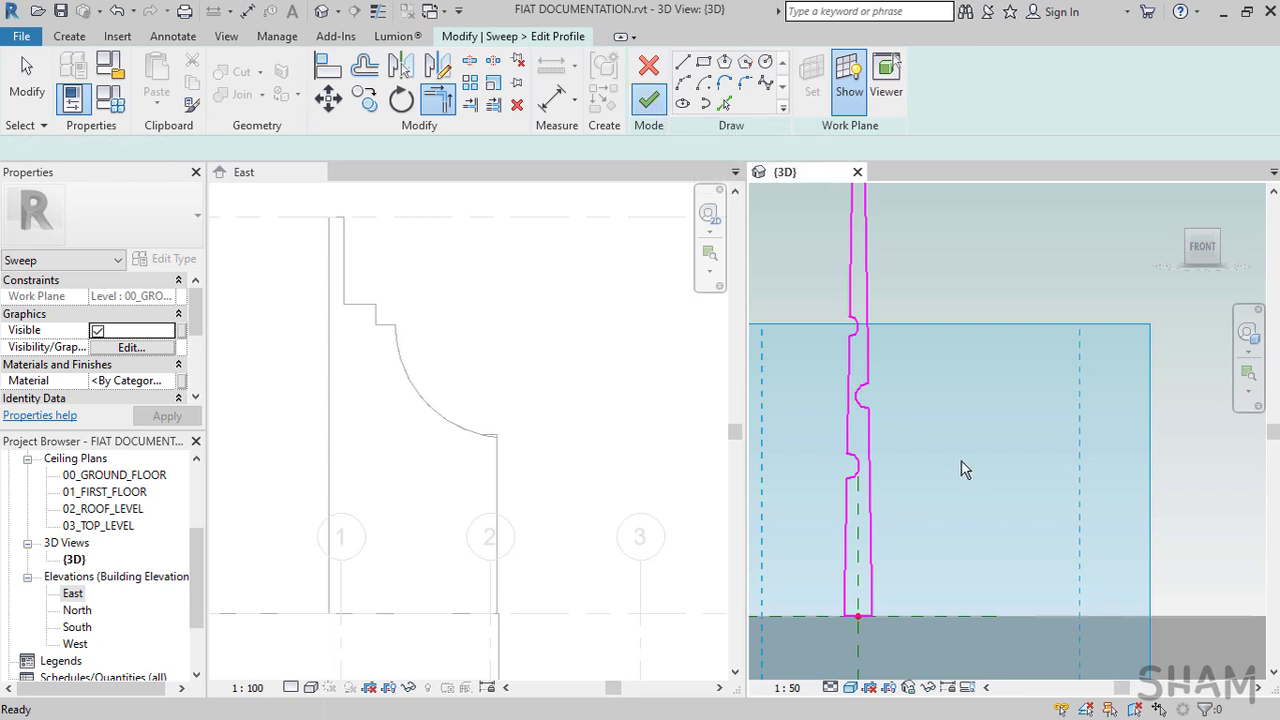
pyautogui.keyDown('shift'); pyautogui.moveTo(936, 453); pyautogui.dragTo(870, 497, button='middle'); pyautogui.keyUp('shift')
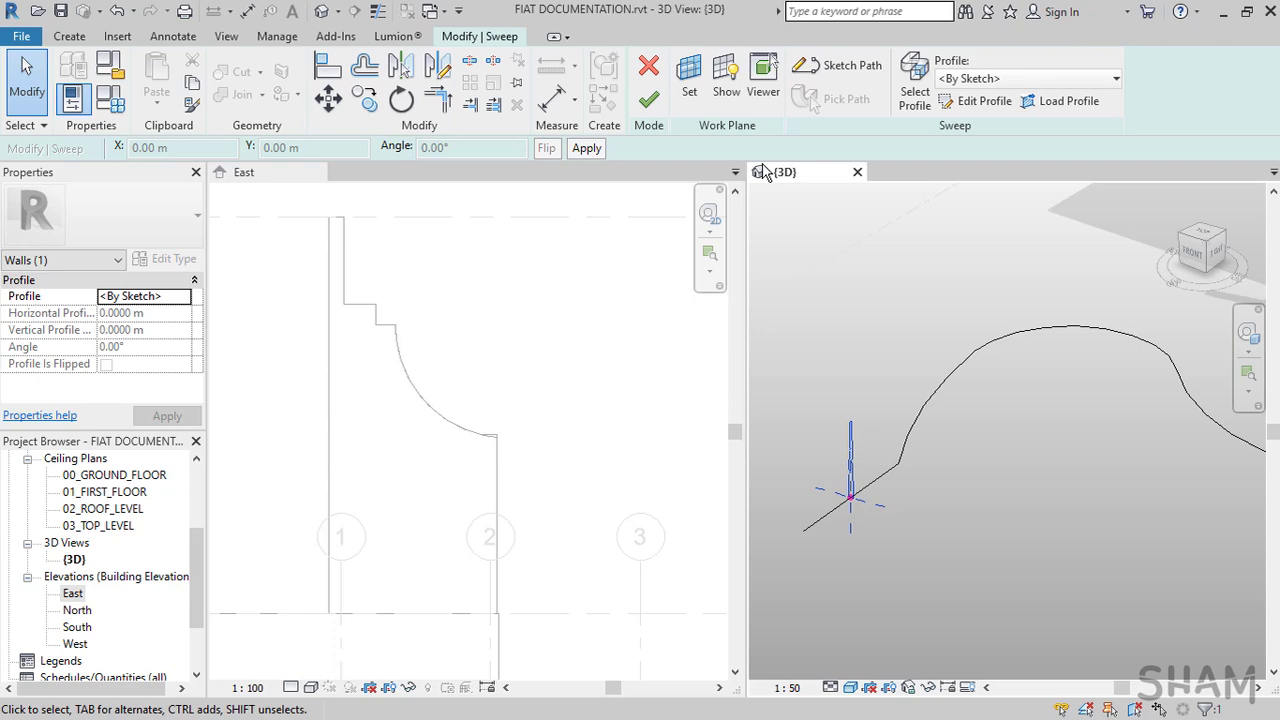
pyautogui.click(648, 100)
pyautogui.click(890, 470)
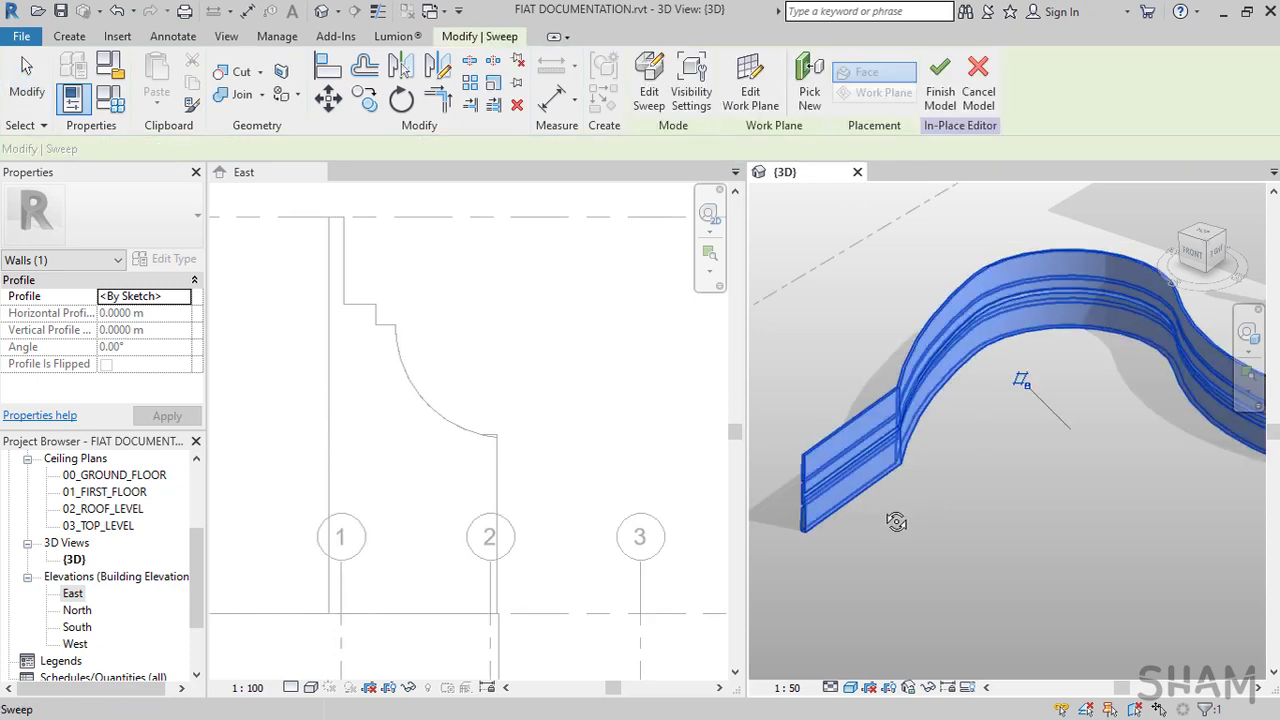
pyautogui.keyDown('shift'); pyautogui.moveTo(896, 521); pyautogui.dragTo(983, 569, button='middle'); pyautogui.keyUp('shift')
pyautogui.scroll(2, 1042, 590)
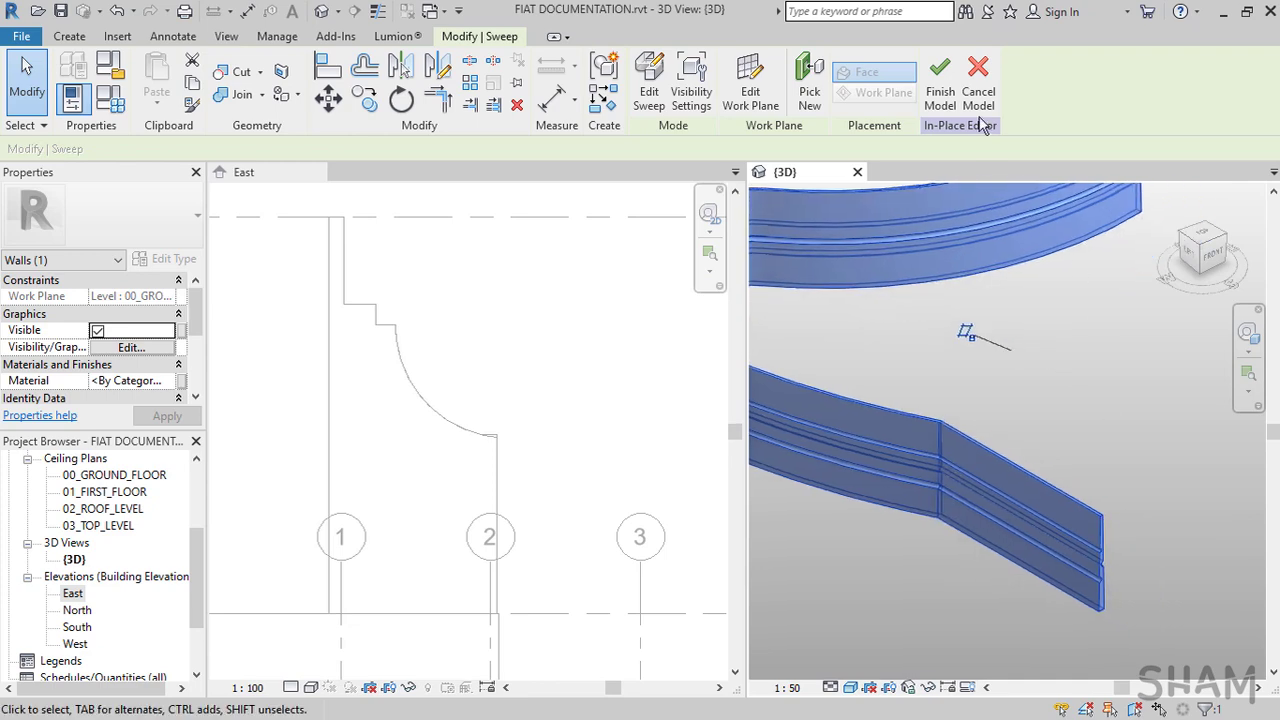
pyautogui.click(942, 80)
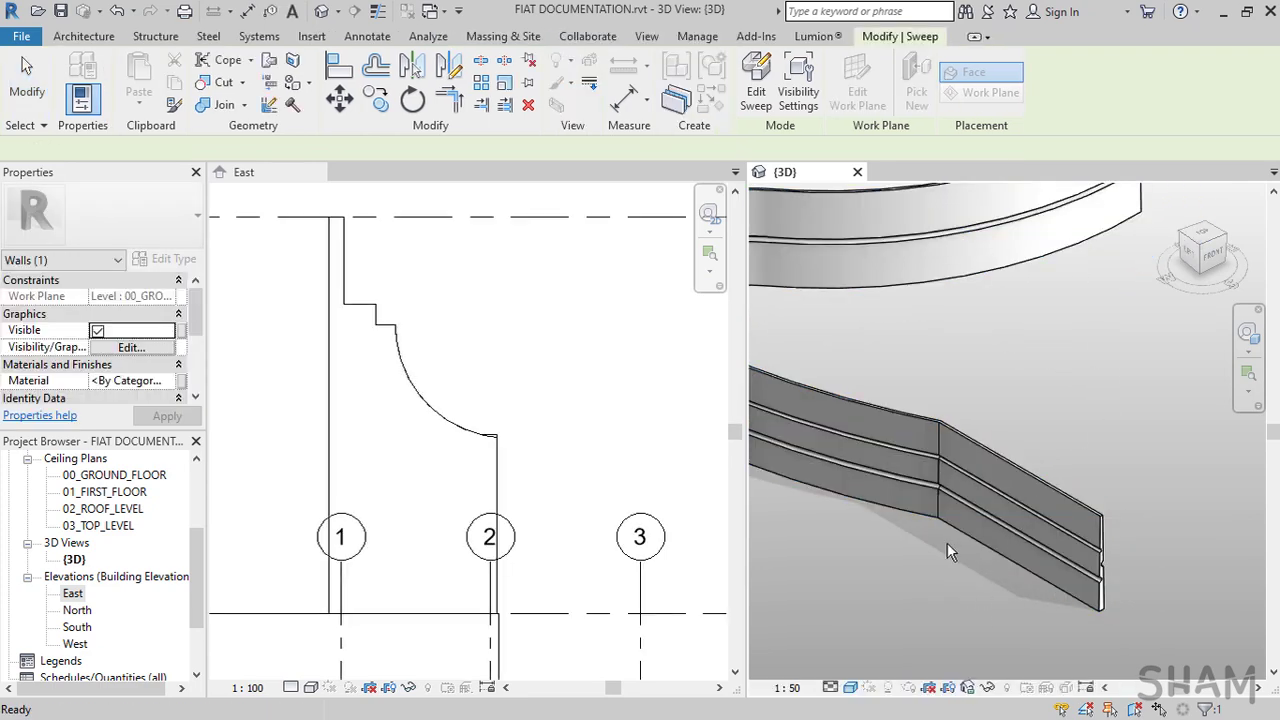
# Place two M_Single-Flush 0915 x 2134mm doors side by side in the curved swept wall
pyautogui.moveTo(1069, 471); pyautogui.dragTo(1059, 646, button='middle')
pyautogui.scroll(2, 908, 483)
pyautogui.moveTo(1040, 520); pyautogui.dragTo(1057, 550, button='middle')
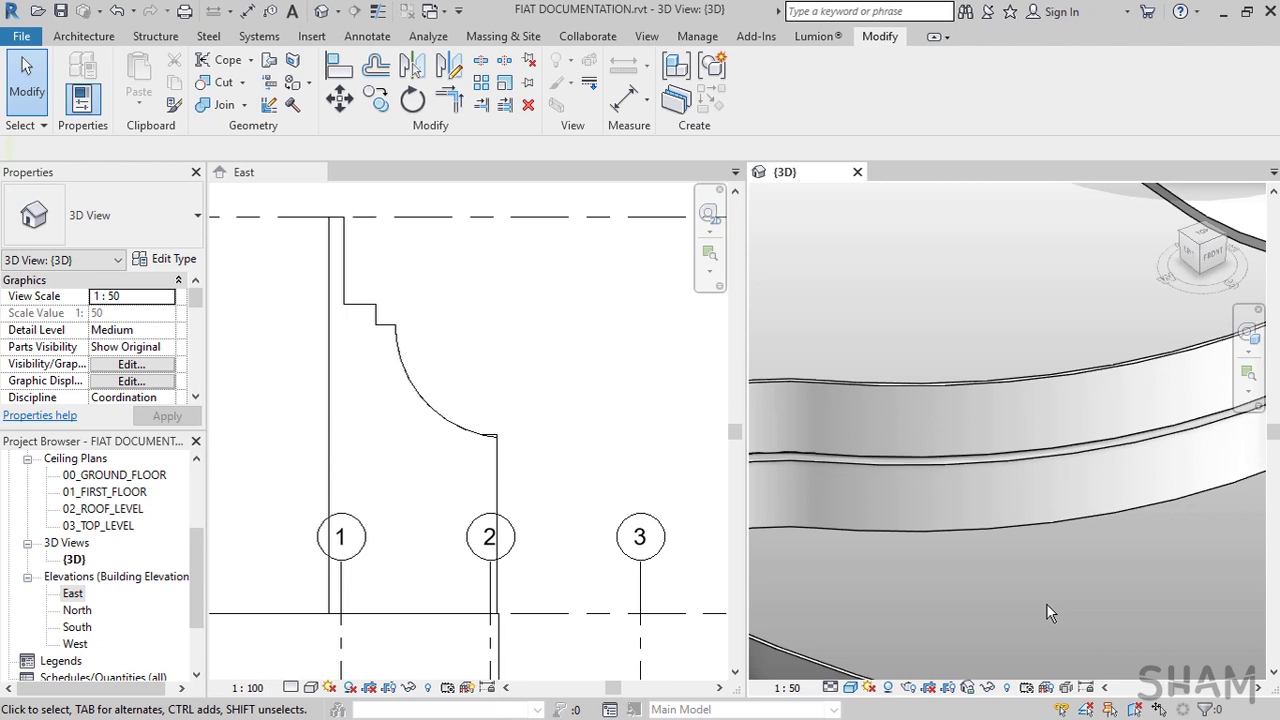
pyautogui.click(100, 38)
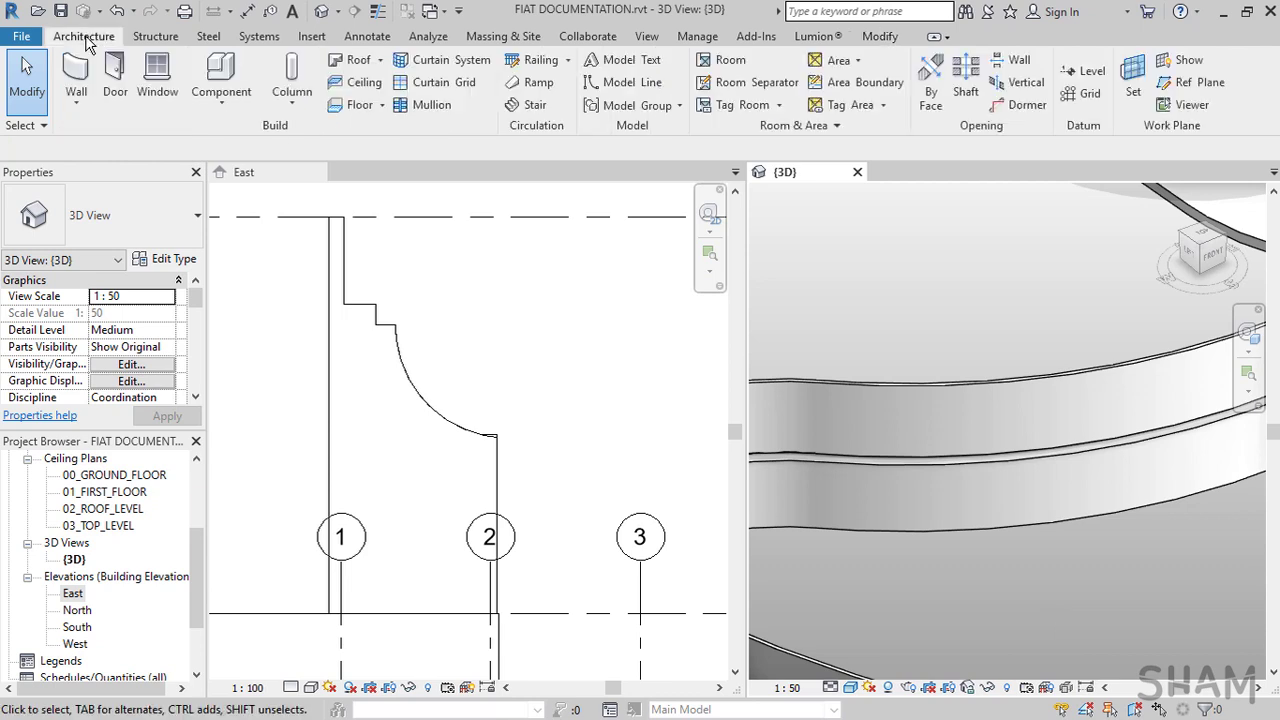
pyautogui.click(116, 75)
pyautogui.keyDown('shift'); pyautogui.moveTo(988, 521); pyautogui.dragTo(932, 515, button='middle'); pyautogui.keyUp('shift')
pyautogui.scroll(-1, 1085, 492)
pyautogui.scroll(2, 1088, 489)
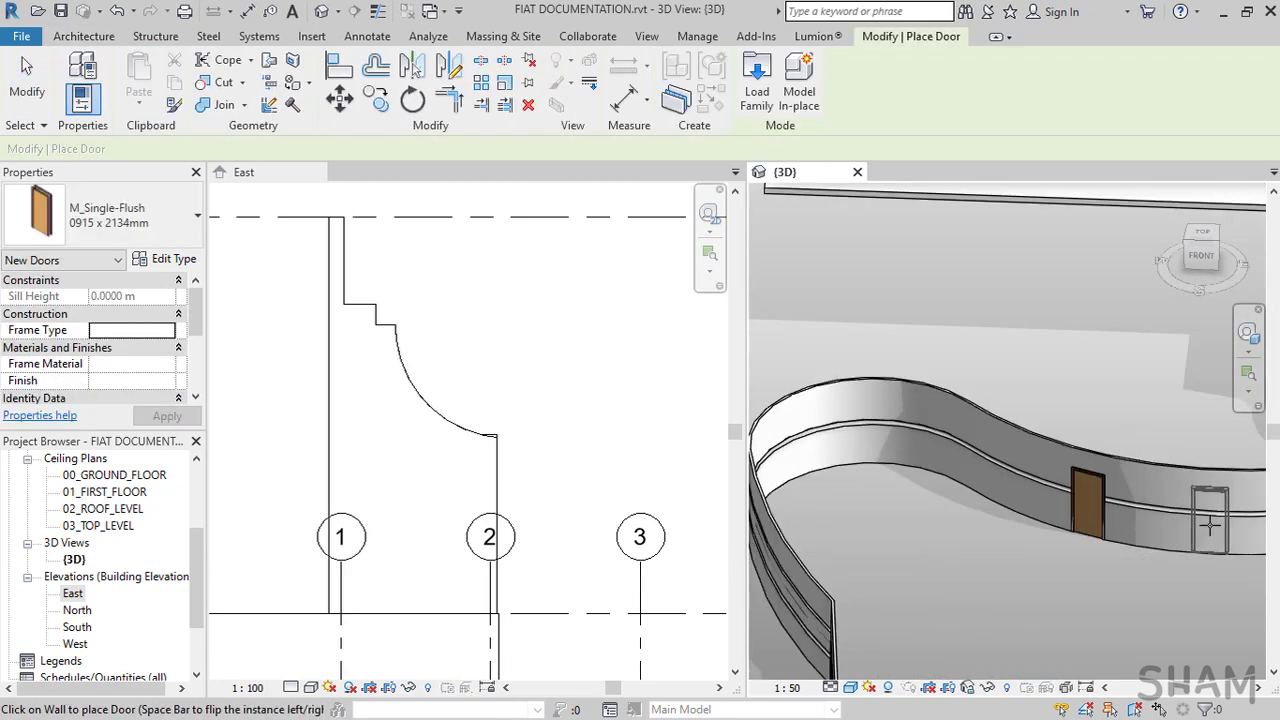
pyautogui.keyDown('shift'); pyautogui.moveTo(1156, 653); pyautogui.dragTo(1020, 516, button='middle'); pyautogui.keyUp('shift')
pyautogui.scroll(-2, 948, 497)
pyautogui.scroll(1, 1020, 516)
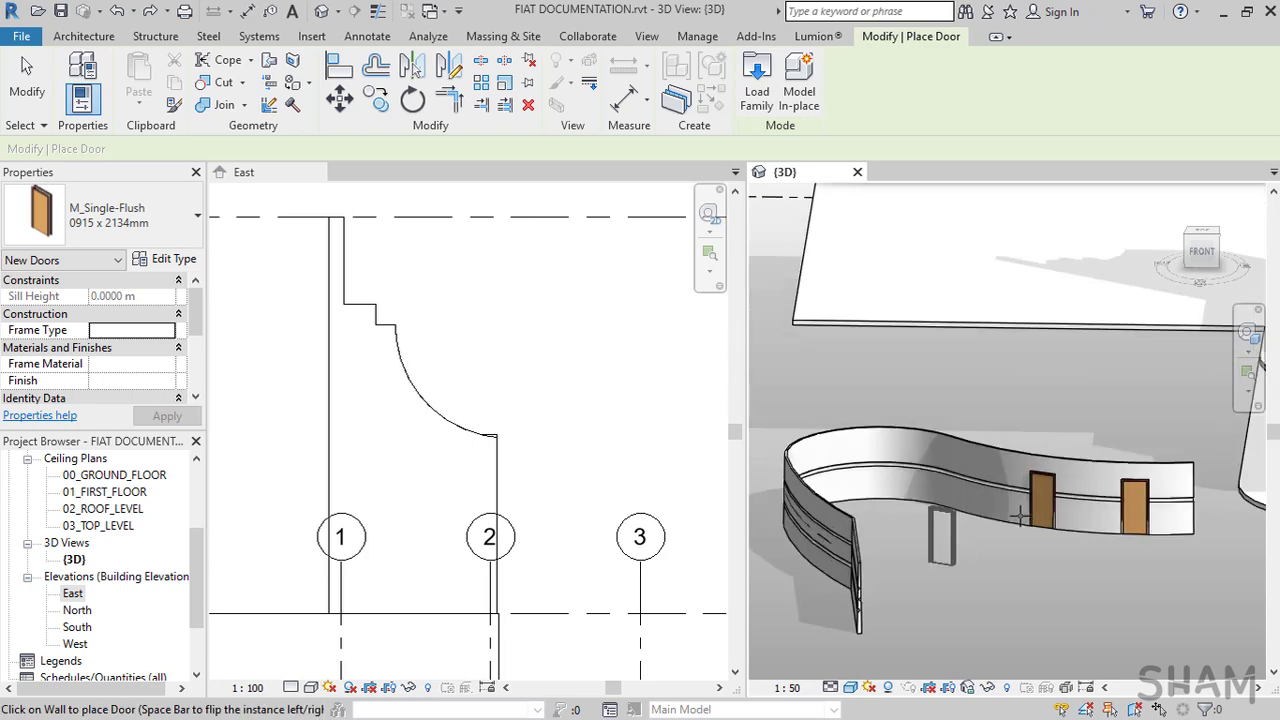
# Delete the orange folded form, the flat grey wall beneath it, and the curved swept wall with its doors
pyautogui.scroll(-2, 1020, 516)
pyautogui.click(1202, 252)
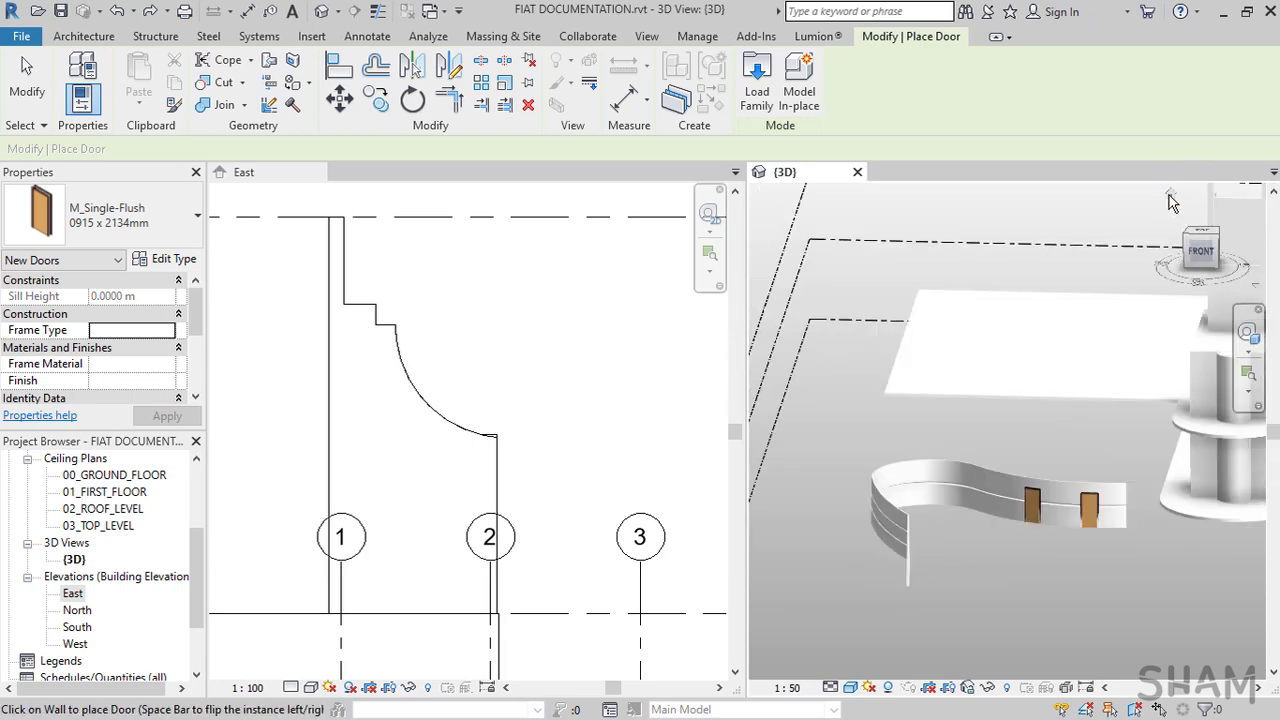
pyautogui.click(1169, 196)
pyautogui.scroll(2, 1079, 455)
pyautogui.moveTo(1080, 457); pyautogui.dragTo(792, 488, button='middle')
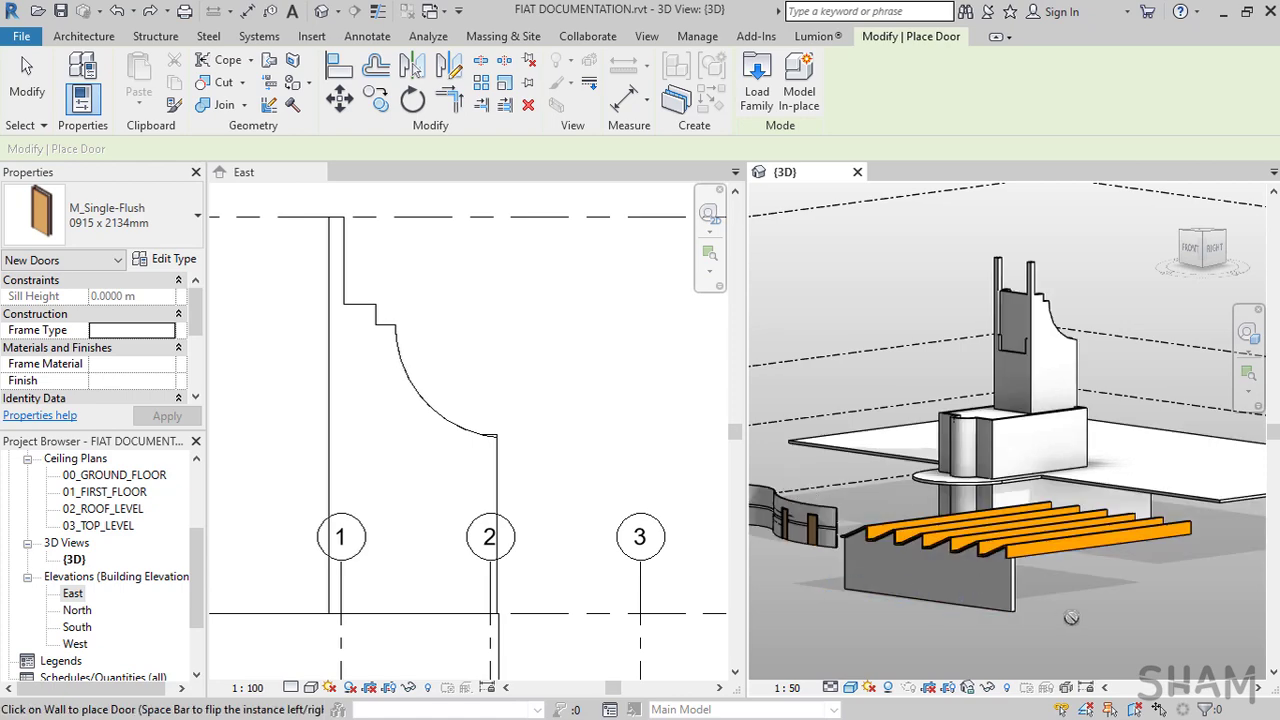
pyautogui.press('Escape')
pyautogui.click(1030, 550)
pyautogui.press('Delete')
pyautogui.click(1012, 596)
pyautogui.press('Delete')
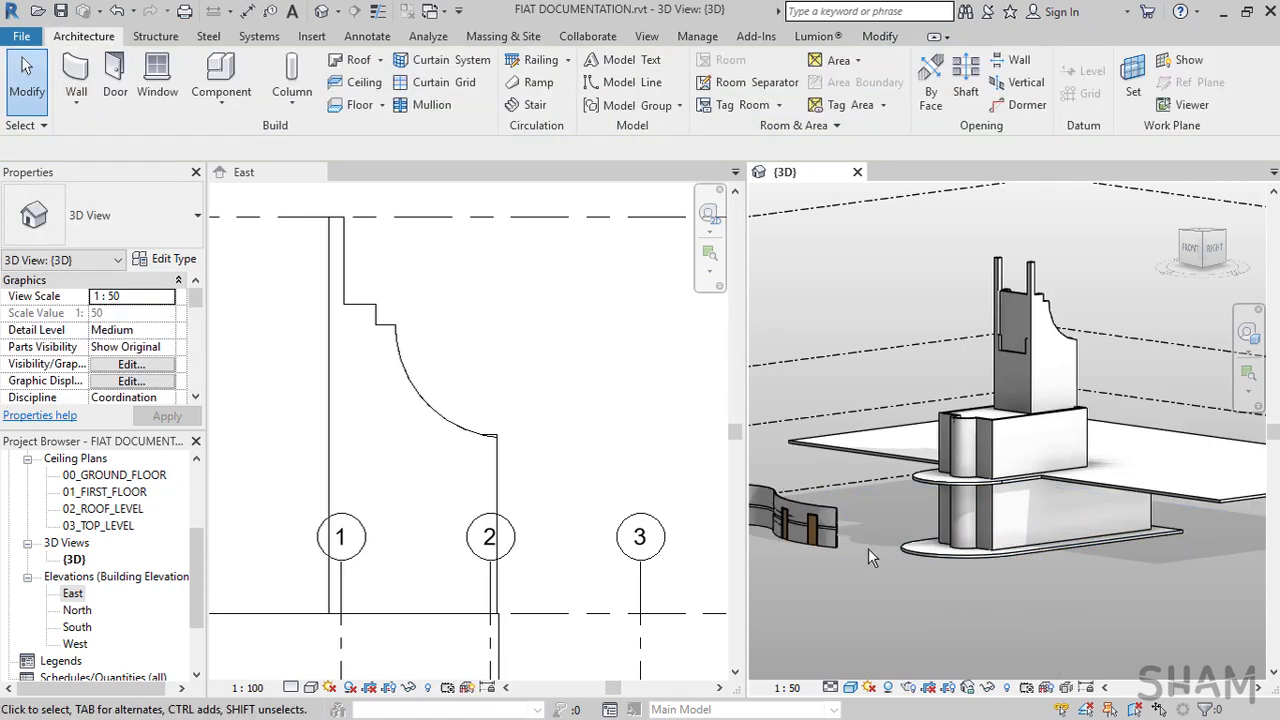
pyautogui.click(840, 536)
pyautogui.press('Delete')
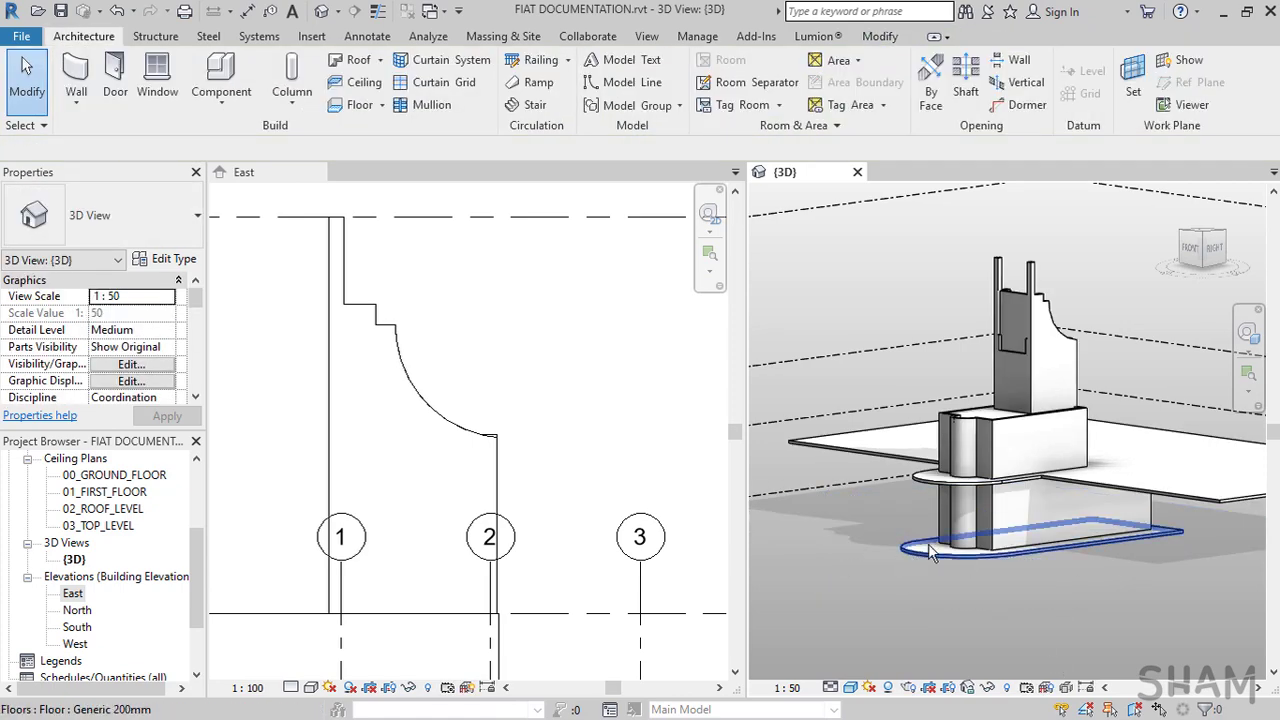
# Close the East elevation so that the 3D view of the building fills the workspace
pyautogui.moveTo(957, 484); pyautogui.dragTo(908, 490, button='middle')
pyautogui.click(318, 173)
pyautogui.scroll(1, 592, 463)
pyautogui.moveTo(592, 463); pyautogui.dragTo(735, 502, button='middle')
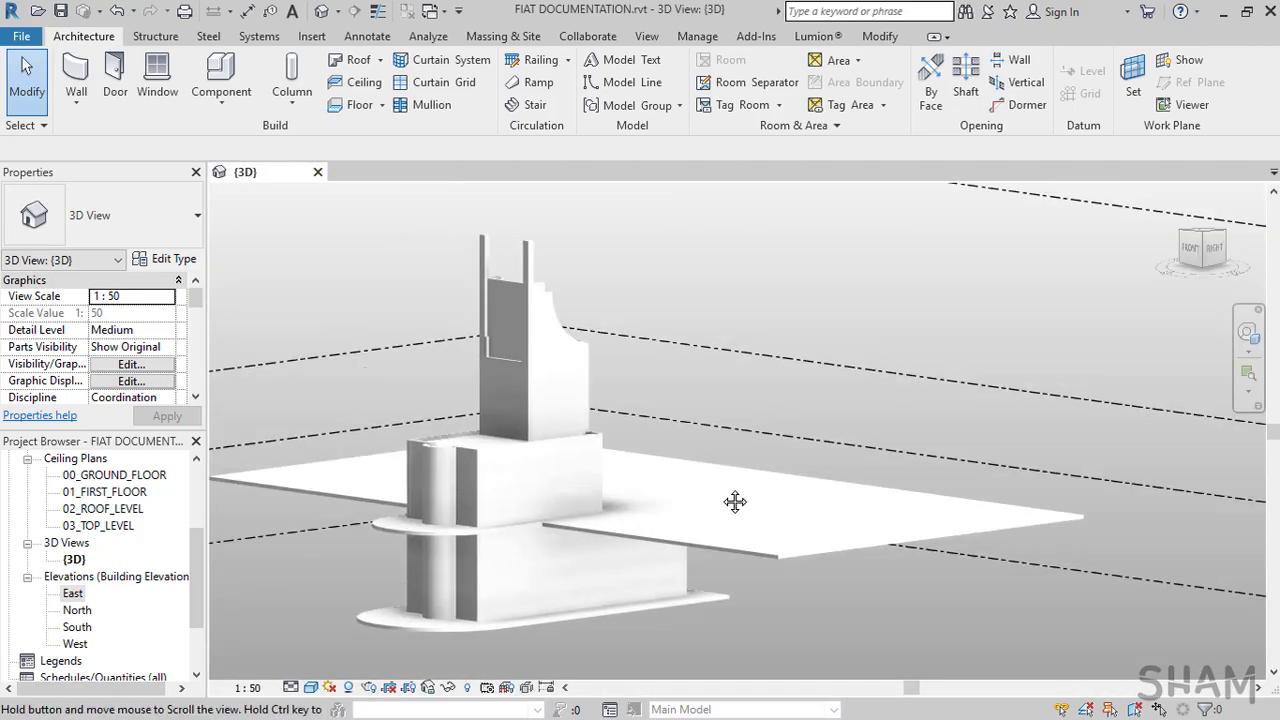